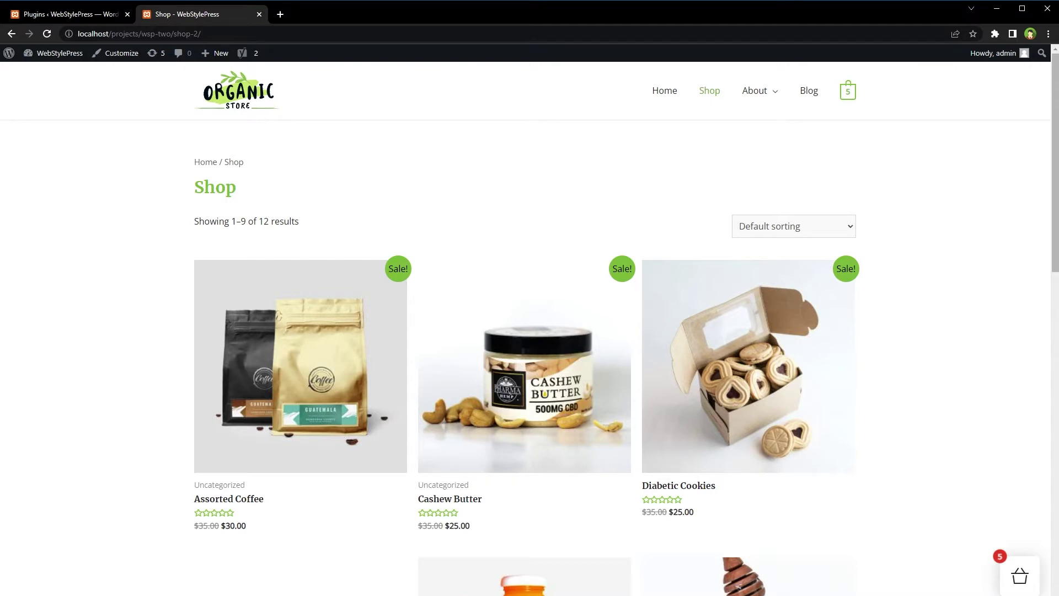
# Open the mini cart with 4 Assorted Coffee and 1 Diabetic Cookies and proceed to the $145.00 checkout.
pyautogui.click(1012, 567)
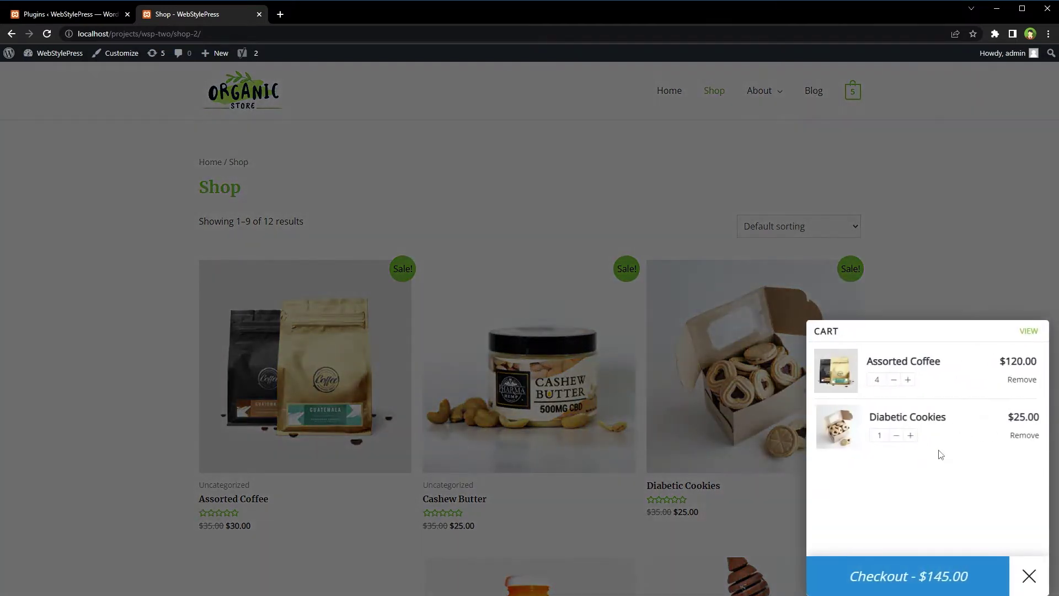
pyautogui.click(827, 576)
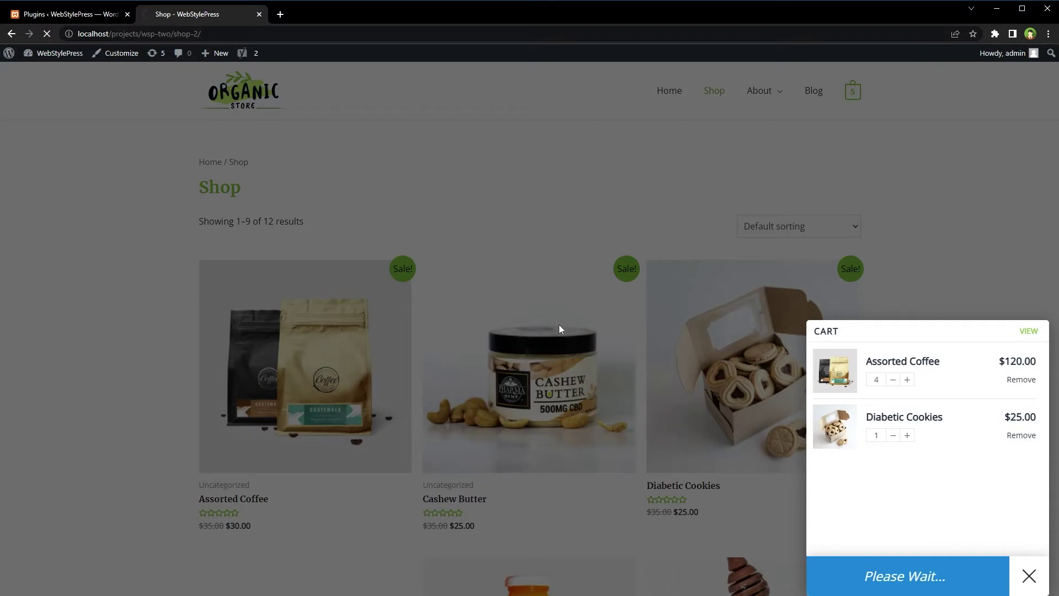
# Review the First name, Company name, Street address and Town / City billing fields.
pyautogui.scroll(-4, 577, 227)
pyautogui.scroll(2, 579, 236)
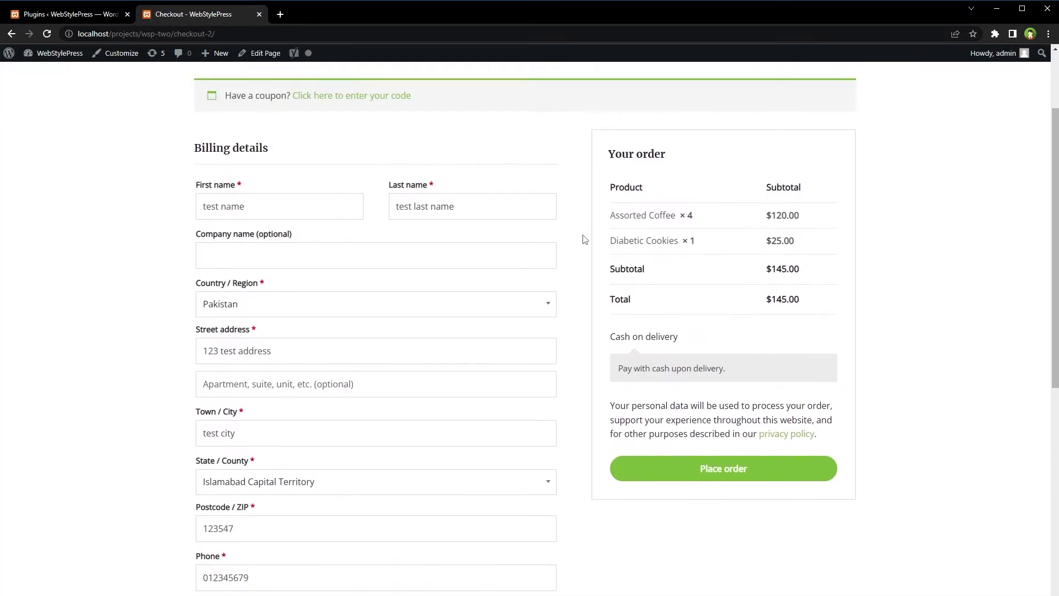
pyautogui.moveTo(206, 187); pyautogui.dragTo(242, 187)
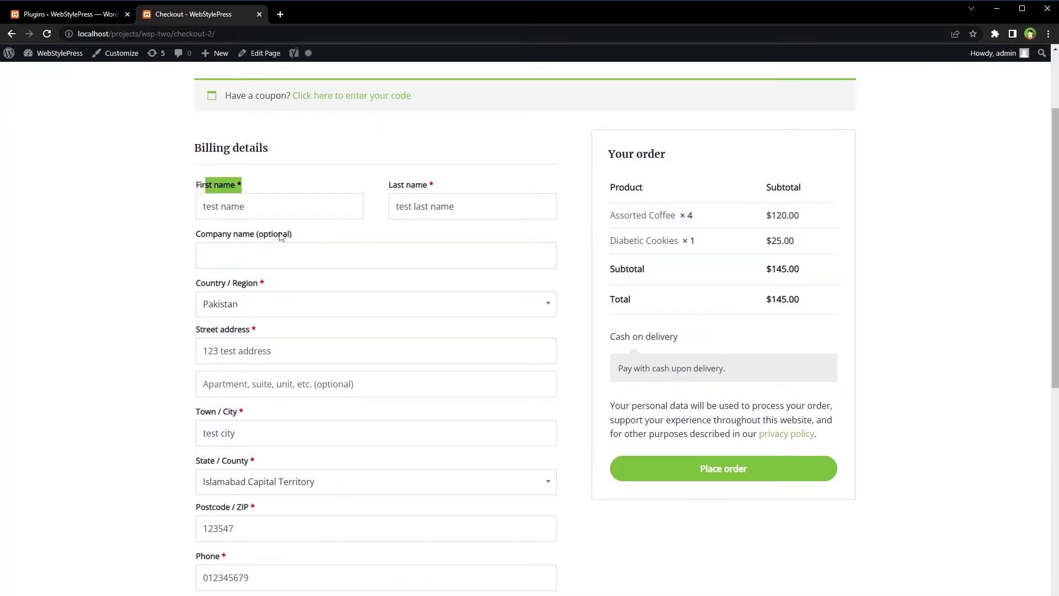
pyautogui.moveTo(237, 234); pyautogui.dragTo(283, 243)
pyautogui.click(218, 287)
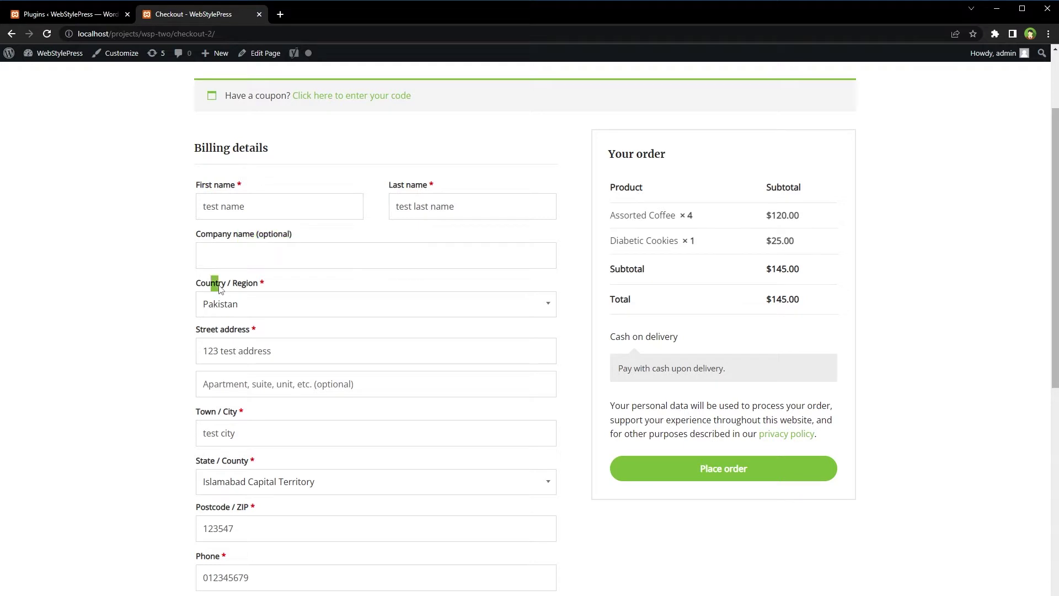
pyautogui.moveTo(215, 329); pyautogui.dragTo(256, 356)
pyautogui.moveTo(205, 412); pyautogui.dragTo(245, 412)
pyautogui.click(155, 429)
# Review the State / County, Postcode / ZIP, Phone, Email address and Additional information fields.
pyautogui.scroll(-2, 151, 408)
pyautogui.moveTo(200, 358); pyautogui.dragTo(240, 353)
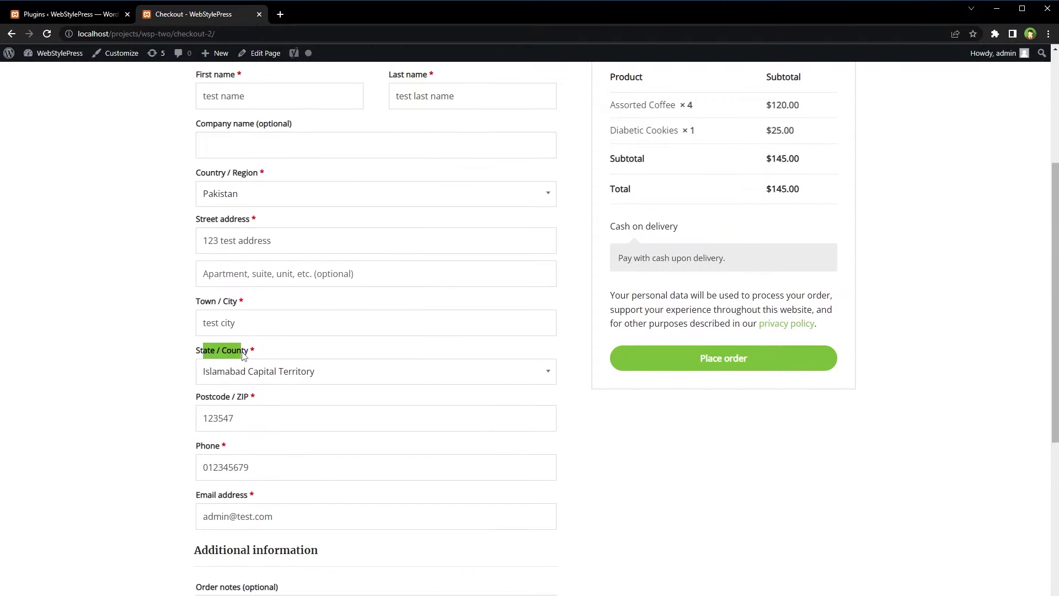
pyautogui.moveTo(200, 397); pyautogui.dragTo(259, 399)
pyautogui.moveTo(201, 446); pyautogui.dragTo(231, 445)
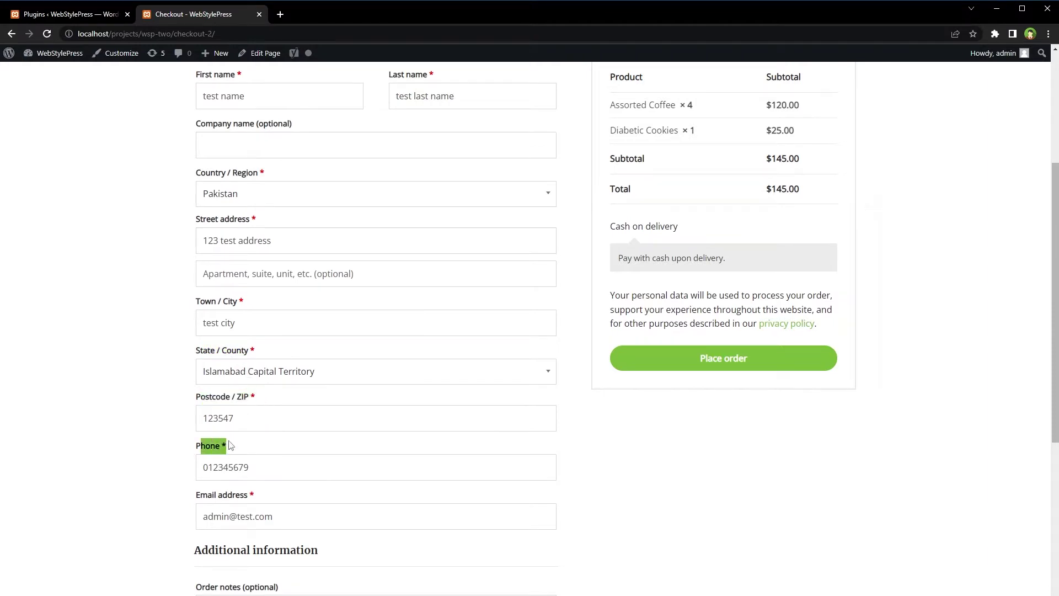
pyautogui.moveTo(193, 492); pyautogui.dragTo(244, 493)
pyautogui.click(158, 483)
pyautogui.scroll(-4, 152, 413)
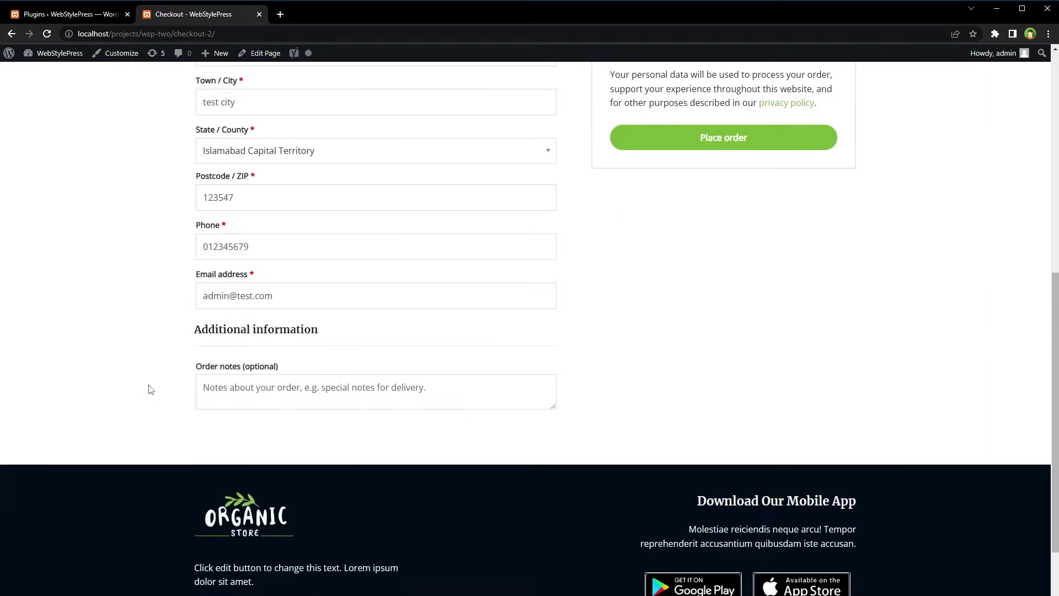
pyautogui.scroll(8, 366, 329)
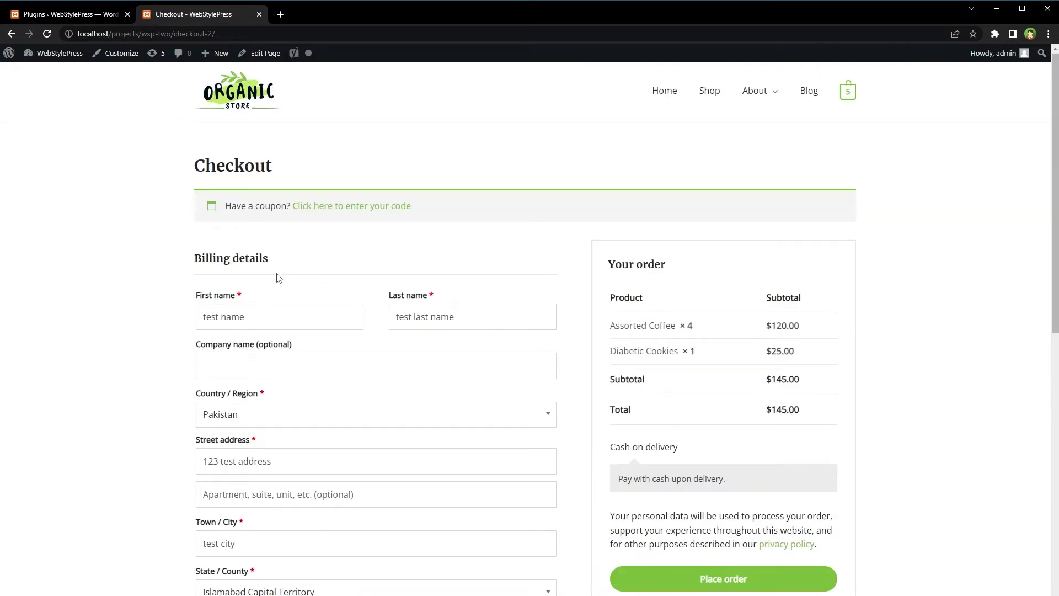
pyautogui.moveTo(195, 258); pyautogui.dragTo(395, 282)
pyautogui.scroll(-9, 163, 331)
pyautogui.click(187, 277)
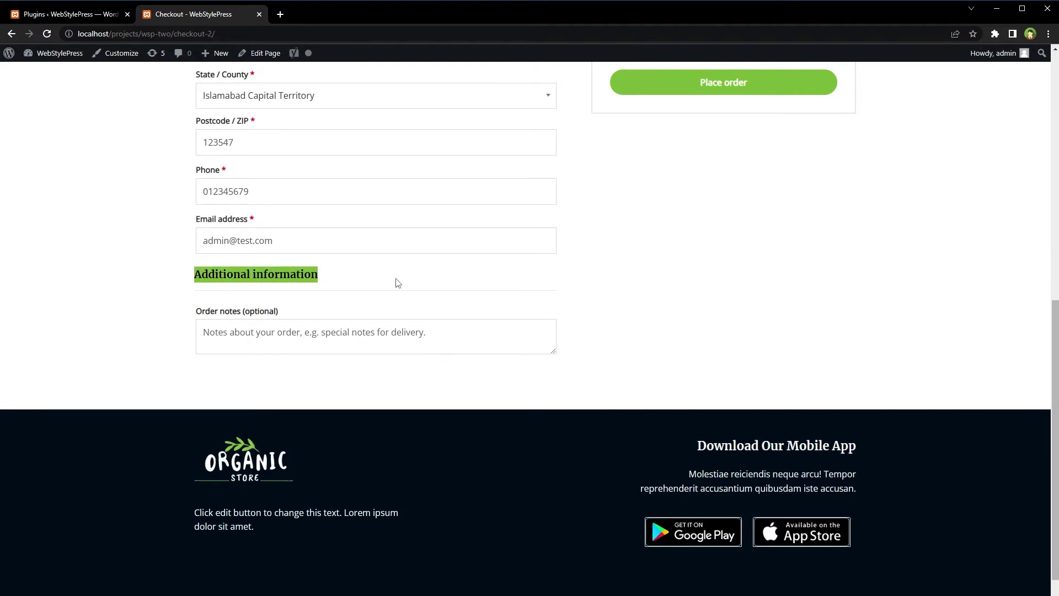
pyautogui.scroll(9, 196, 266)
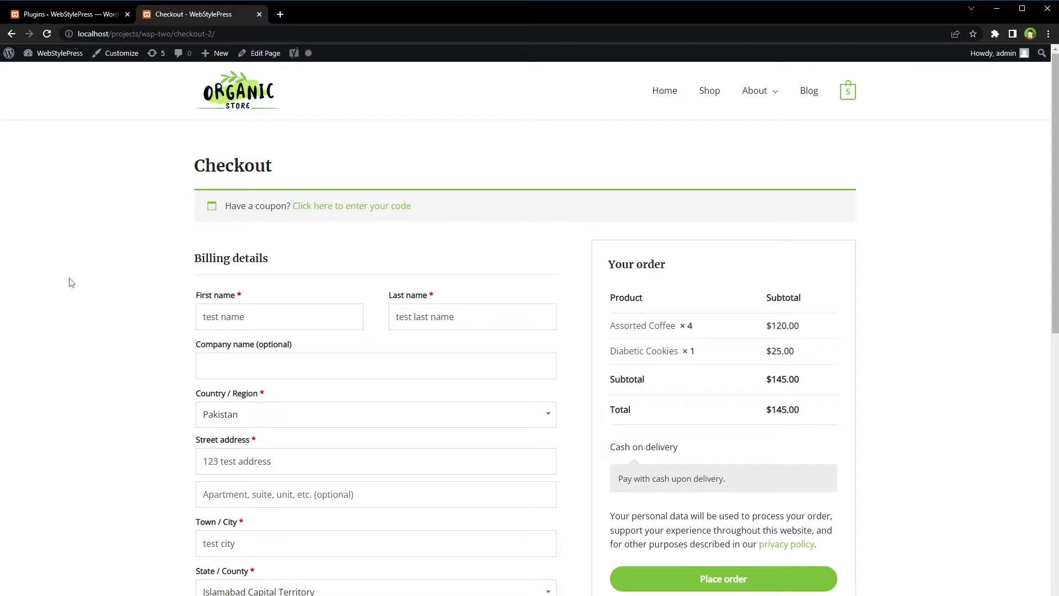
# Search the plugin directory for 'Checkout Field Manager' from the plugins admin tab.
pyautogui.hotkey('ctrl', 'shift', 'Tab')
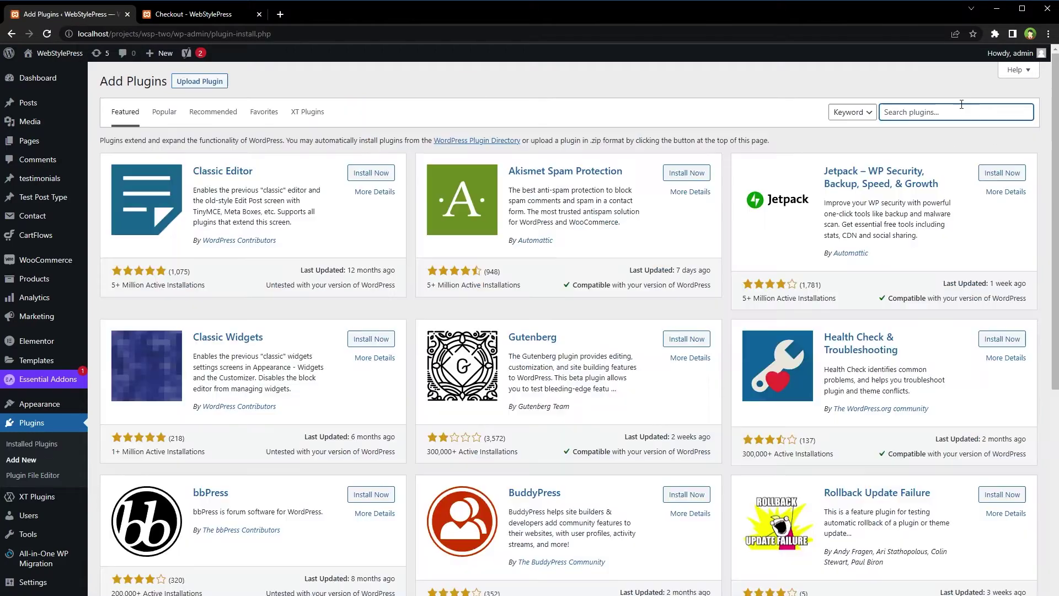
pyautogui.click(962, 110)
pyautogui.write('Checkout Field Manager')
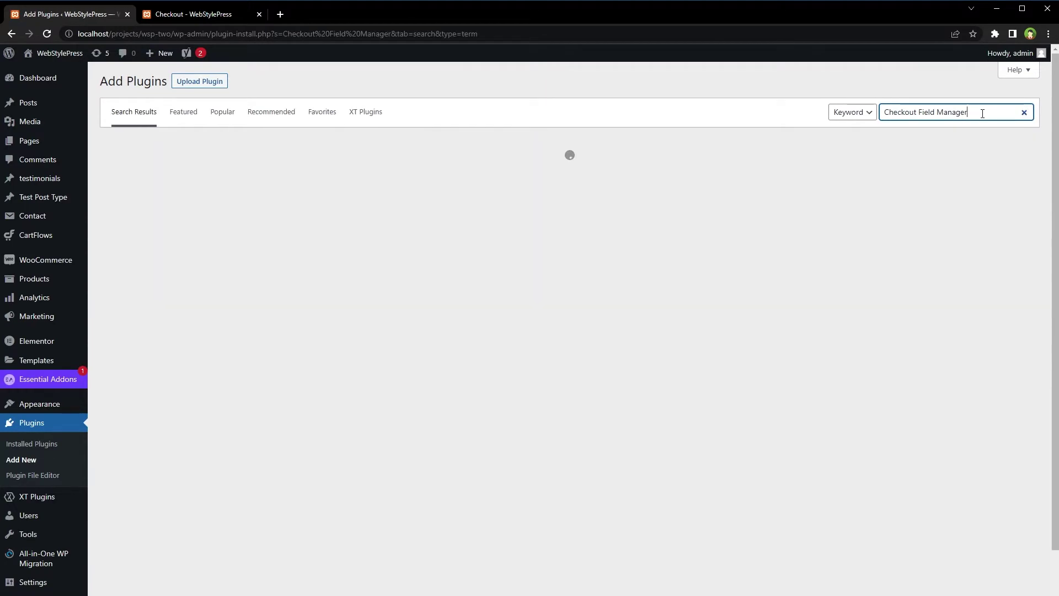
pyautogui.moveTo(980, 112); pyautogui.dragTo(870, 114)
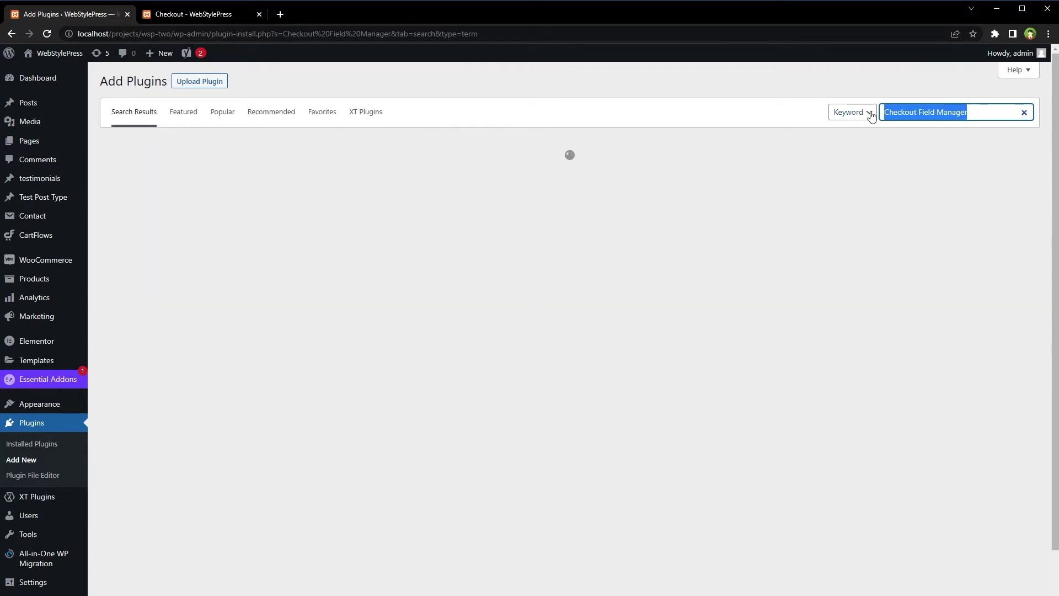
pyautogui.click(652, 123)
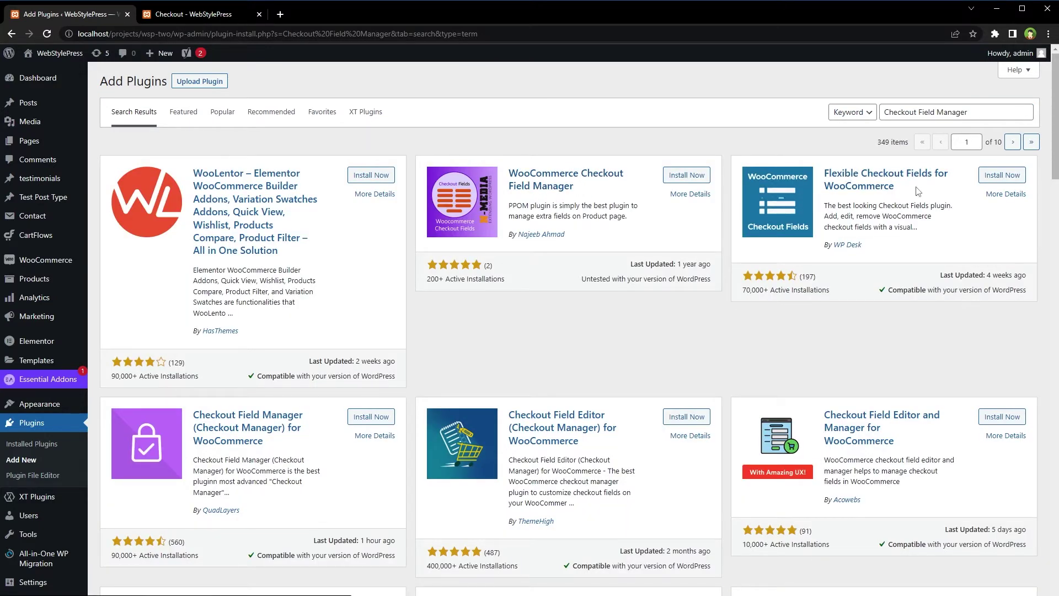
# Compare the Flexible Checkout Fields result with the QuadLayers Checkout Field Manager plugin card.
pyautogui.moveTo(893, 188); pyautogui.dragTo(828, 175)
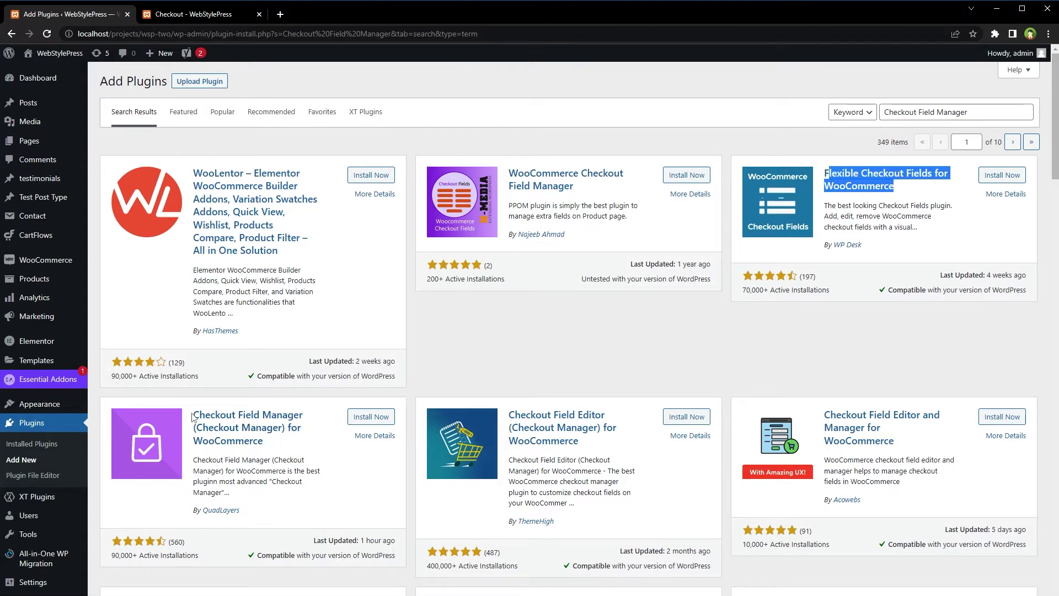
pyautogui.moveTo(192, 414); pyautogui.dragTo(310, 443)
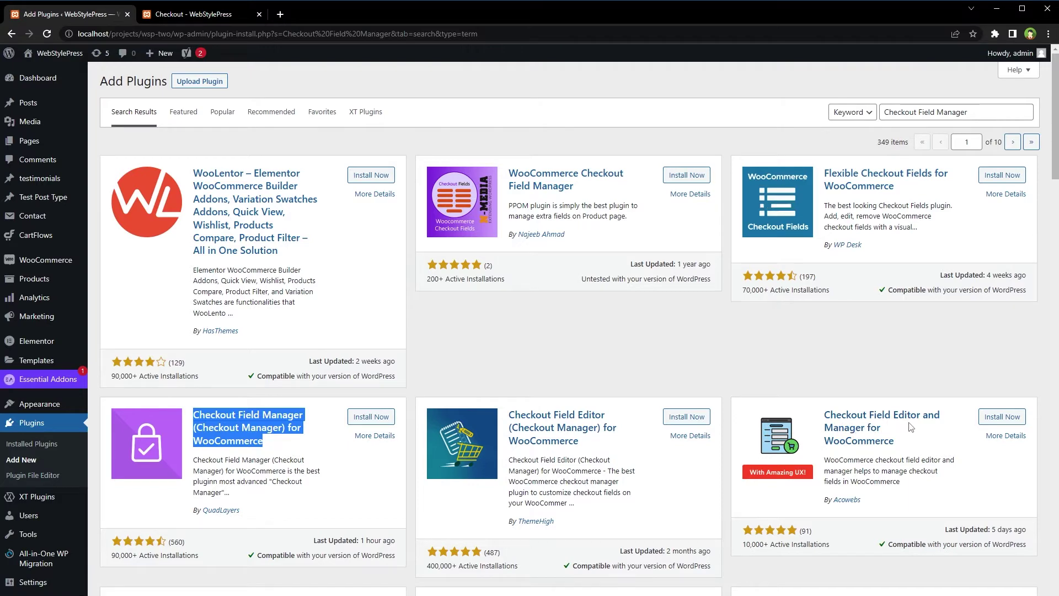
pyautogui.scroll(-5, 848, 385)
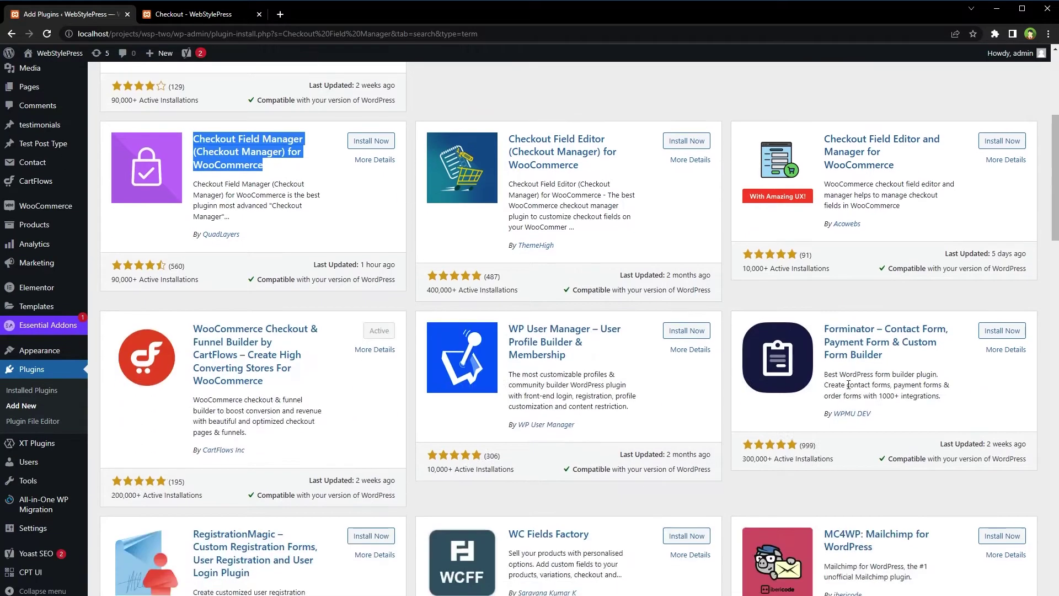
pyautogui.scroll(5, 848, 384)
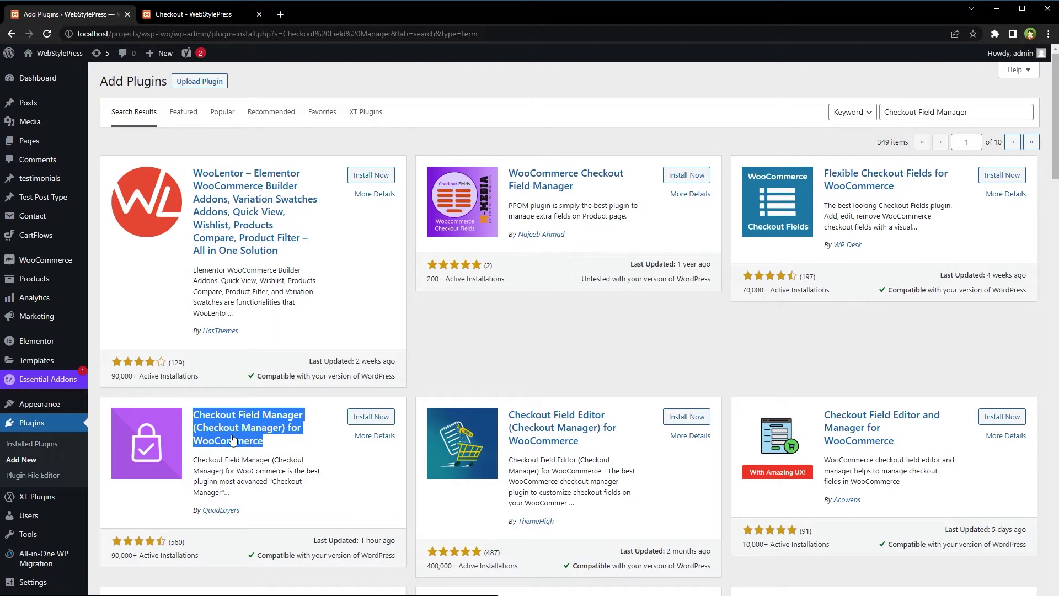
# Install the QuadLayers Checkout Field Manager plugin and then activate it.
pyautogui.click(371, 417)
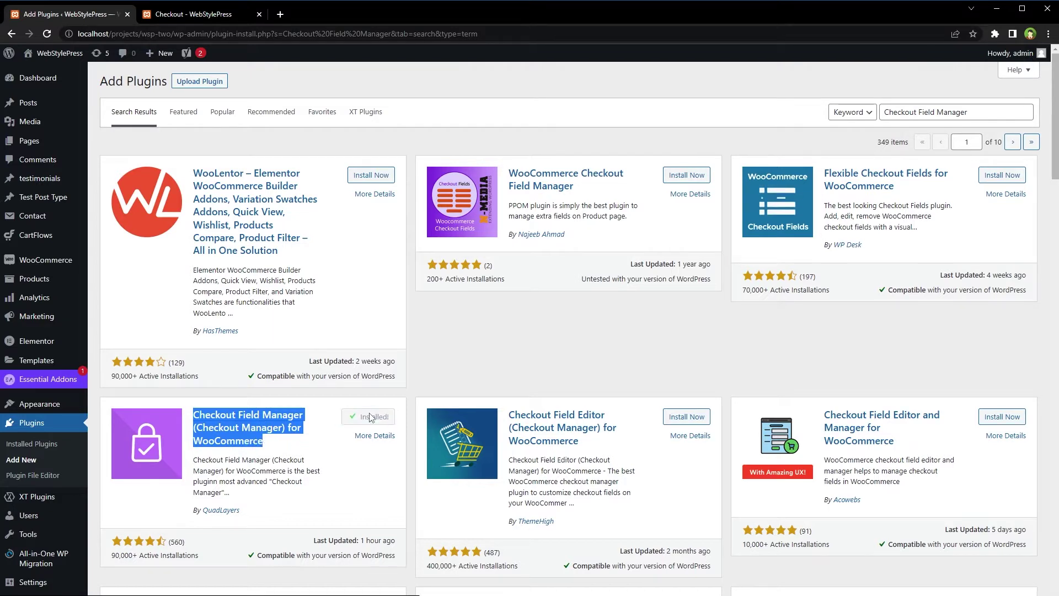
pyautogui.click(370, 417)
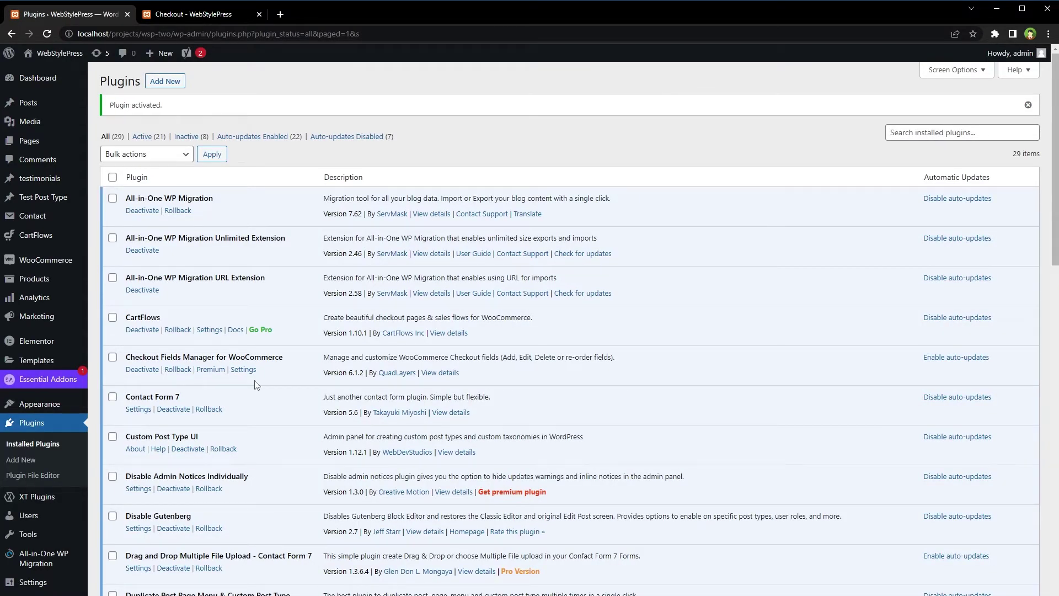
# Open the Checkout tab in WooCommerce Settings, zoom in, and review the plugin's settings sections.
pyautogui.moveTo(56, 269)
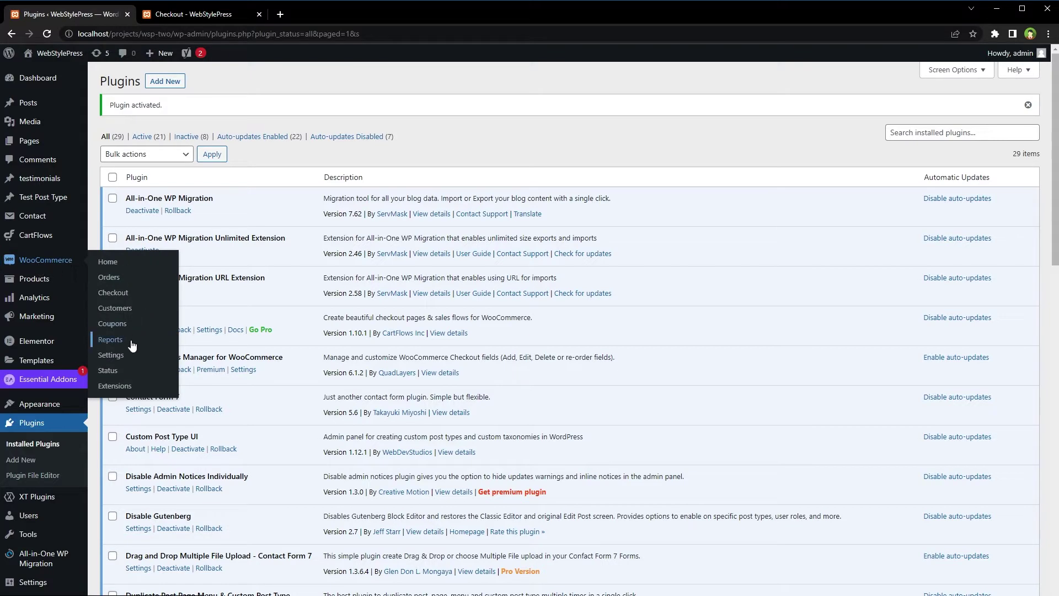
pyautogui.click(122, 355)
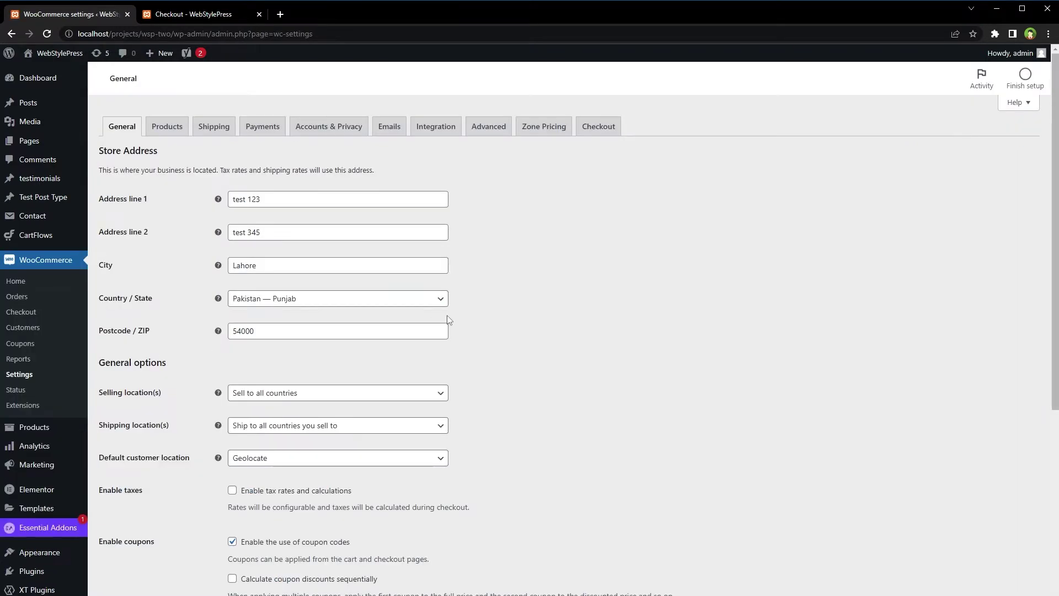
pyautogui.click(587, 134)
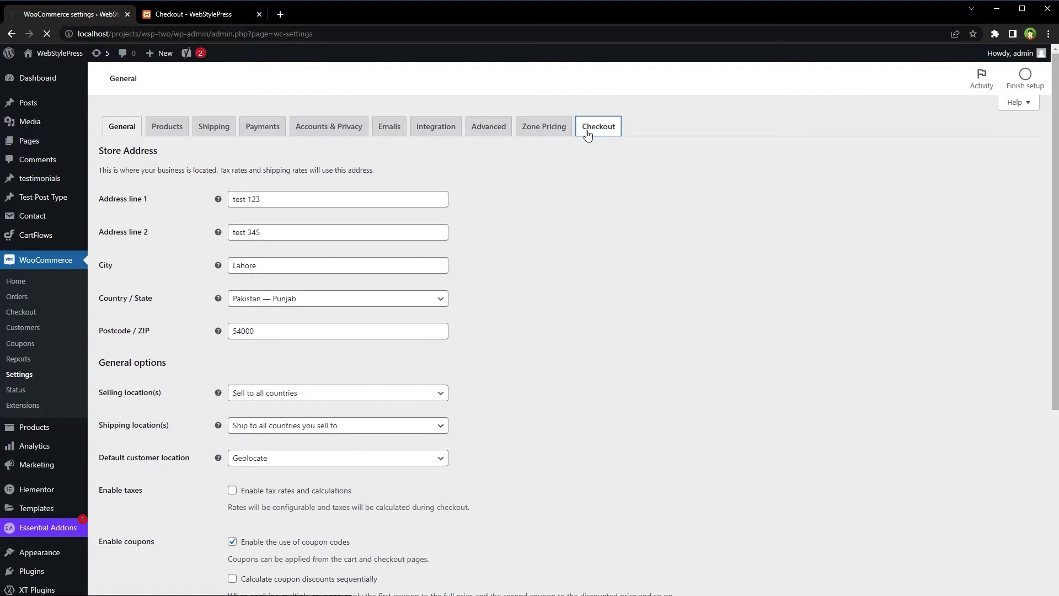
pyautogui.hotkey('ctrl', '+')
pyautogui.hotkey('ctrl', '+')
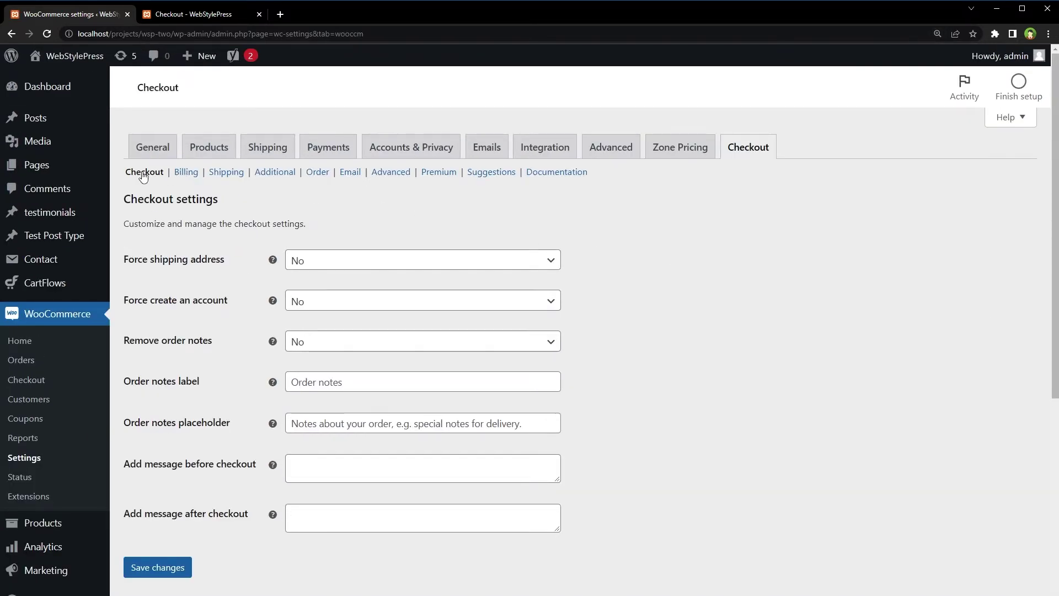
pyautogui.moveTo(142, 176); pyautogui.dragTo(199, 183)
pyautogui.moveTo(128, 182); pyautogui.dragTo(422, 178)
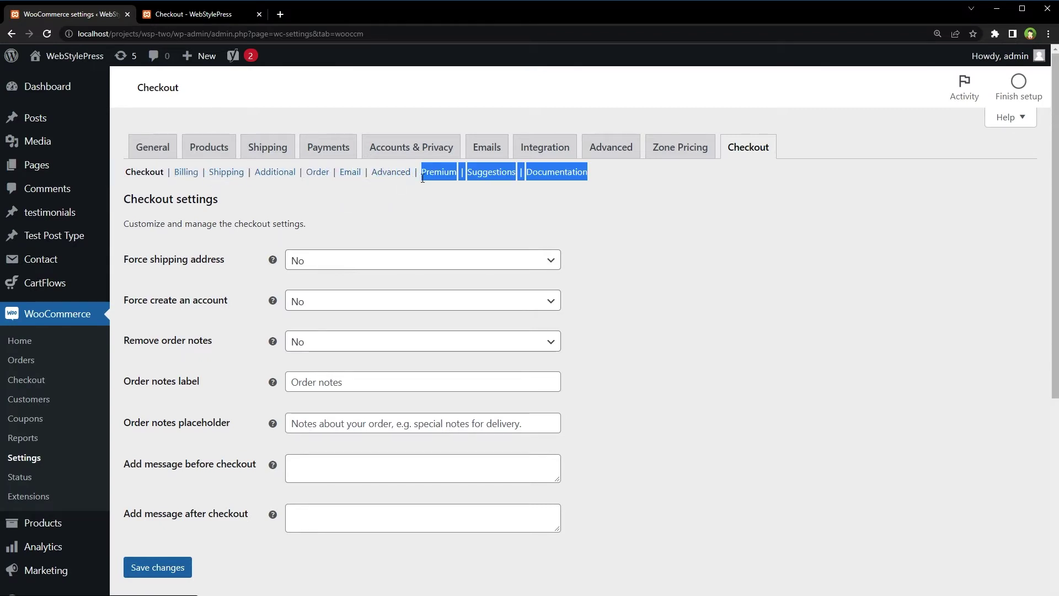
pyautogui.click(441, 196)
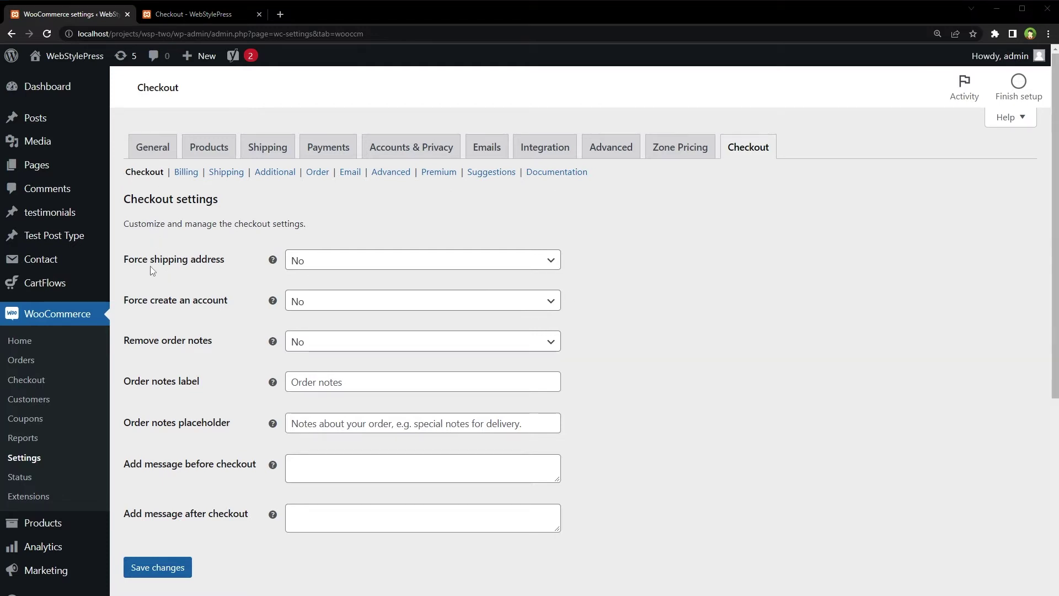
# Set Force shipping address to Yes, save the settings, and return to the storefront Checkout page.
pyautogui.click(365, 261)
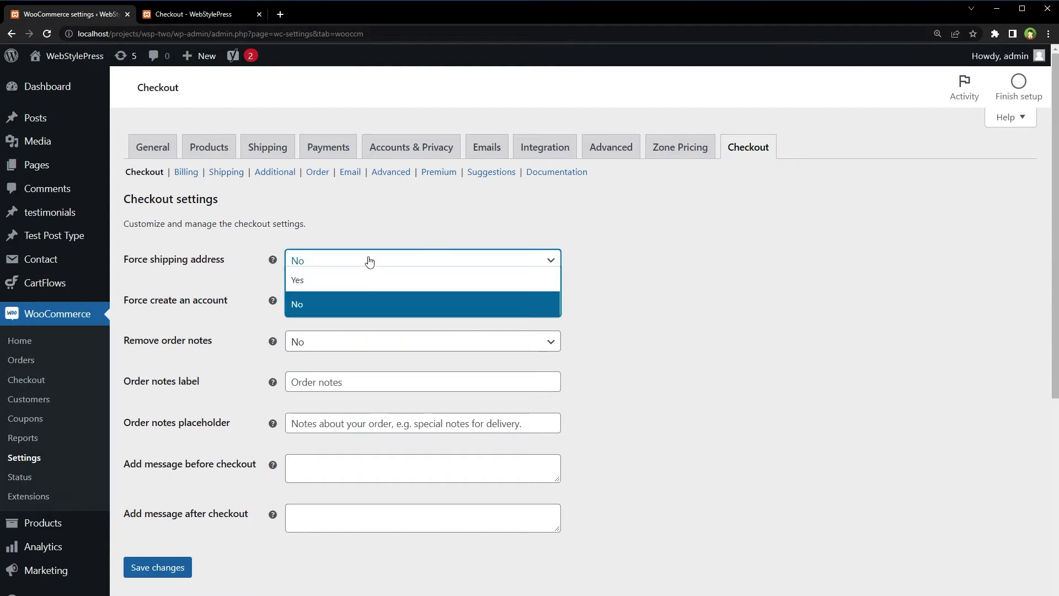
pyautogui.click(366, 280)
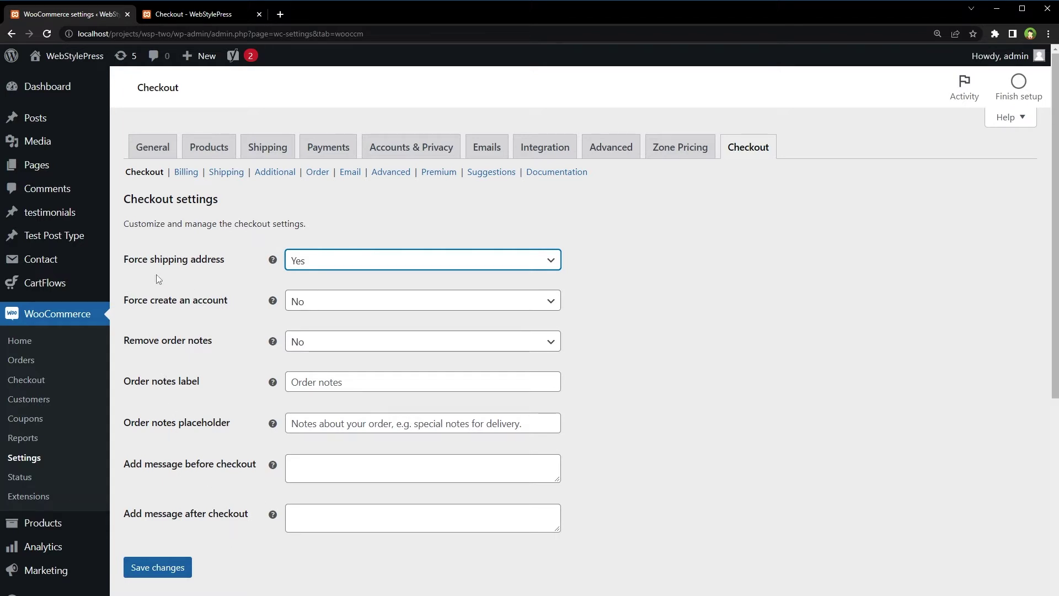
pyautogui.click(184, 560)
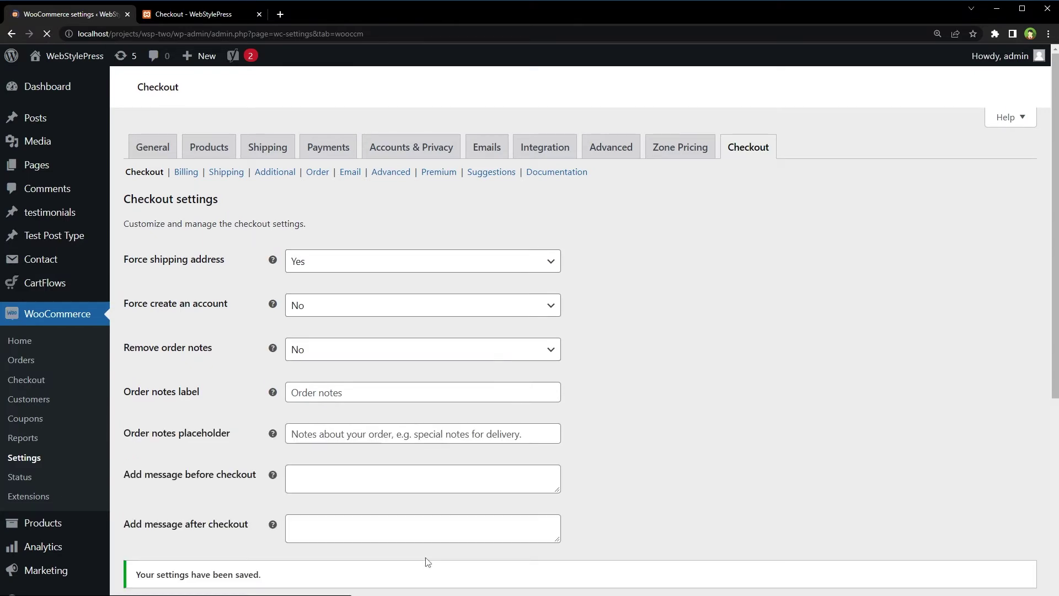
pyautogui.click(214, 19)
# Reload the Checkout page so the saved shipping settings take effect.
pyautogui.moveTo(110, 312); pyautogui.dragTo(146, 314)
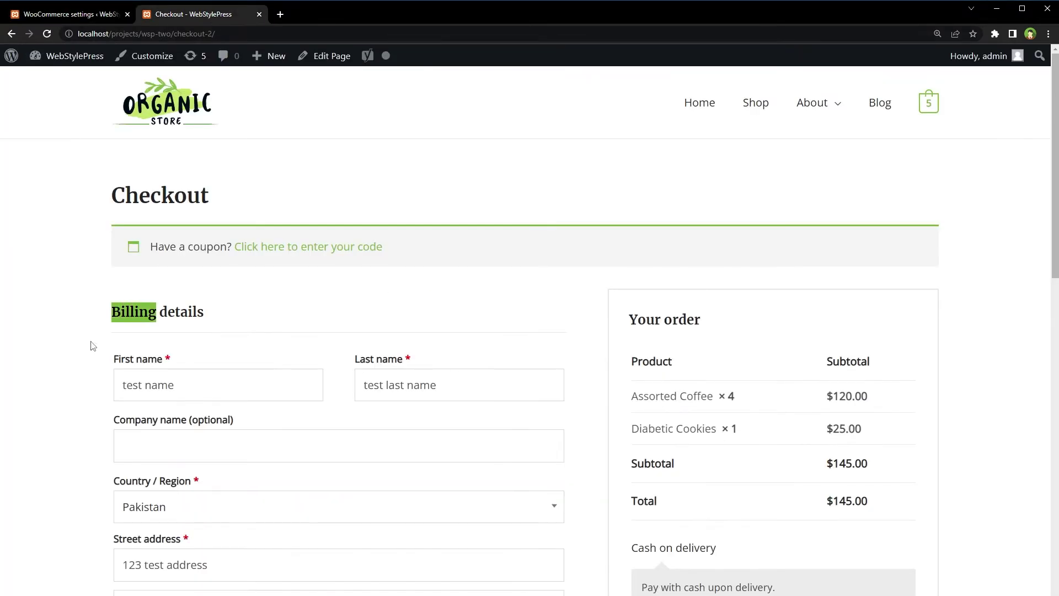
pyautogui.scroll(-12, 90, 345)
pyautogui.rightClick(56, 313)
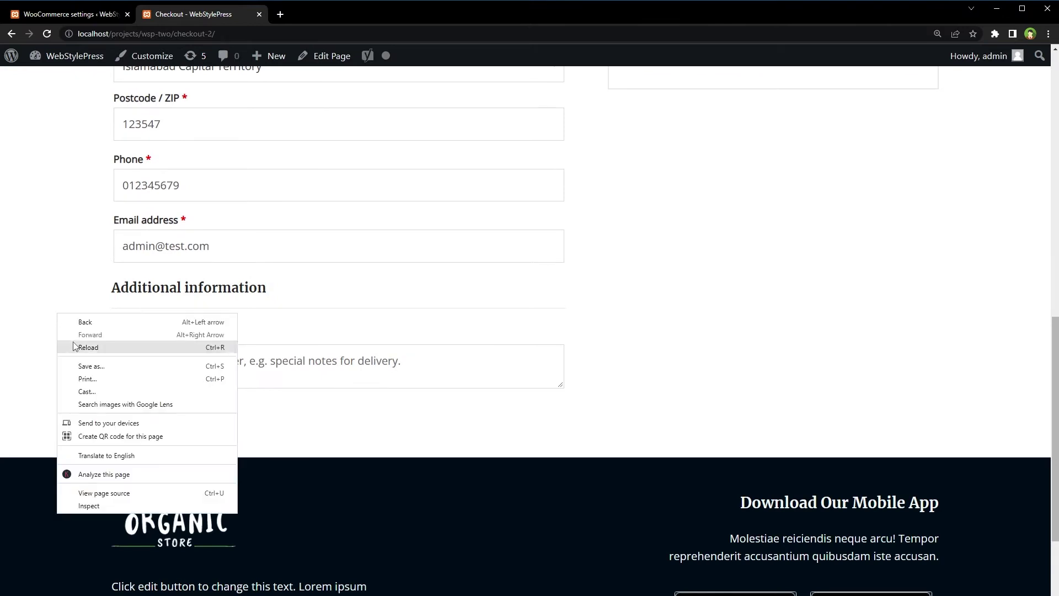
pyautogui.click(63, 346)
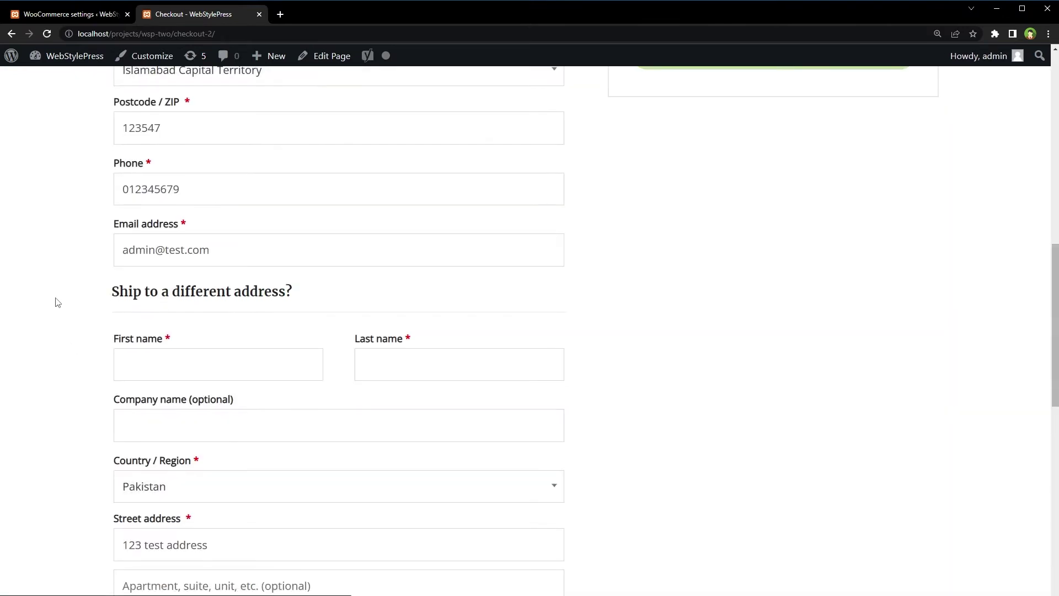
# Review the Billing, Ship to a different address and Additional information headings.
pyautogui.doubleClick(119, 311)
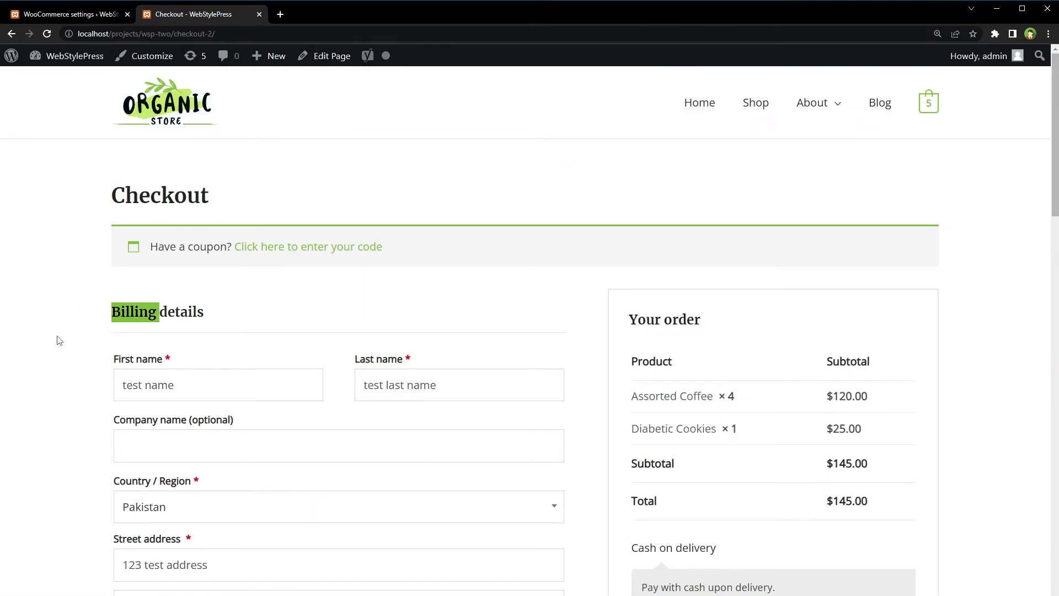
pyautogui.scroll(-9, 57, 340)
pyautogui.moveTo(101, 462); pyautogui.dragTo(146, 456)
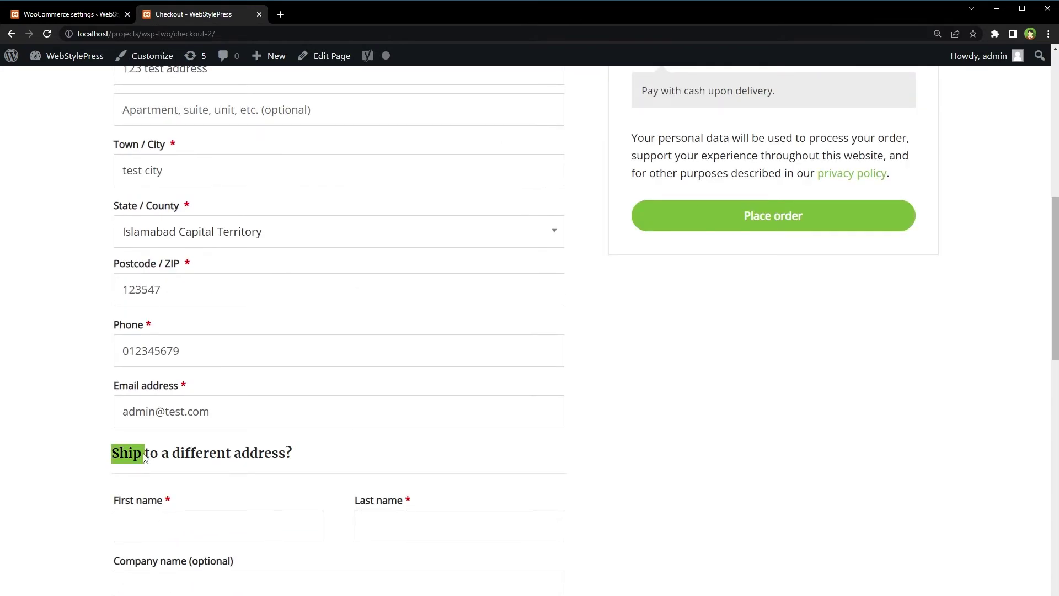
pyautogui.click(66, 450)
pyautogui.scroll(-11, 52, 433)
pyautogui.moveTo(91, 366); pyautogui.dragTo(166, 365)
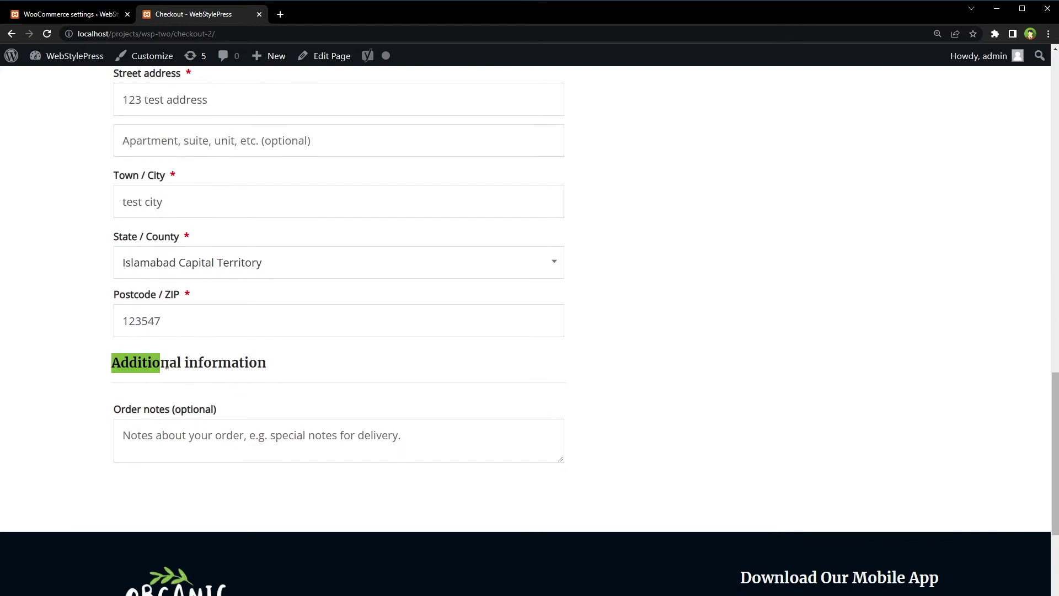
pyautogui.click(64, 370)
pyautogui.scroll(9, 65, 369)
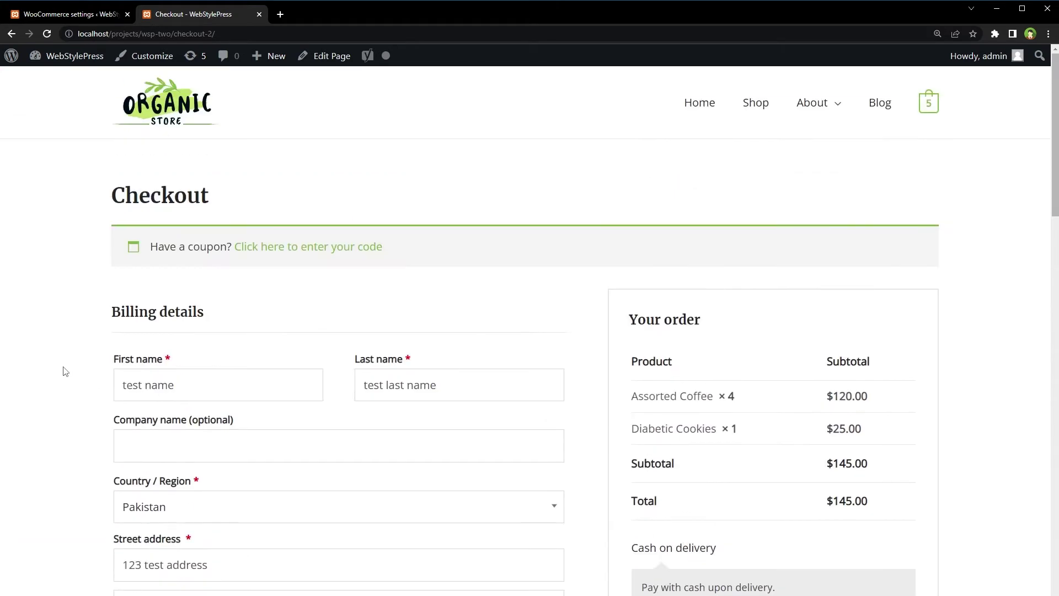
# Open the Billing fields list in the WooCommerce checkout settings.
pyautogui.click(66, 13)
pyautogui.click(184, 173)
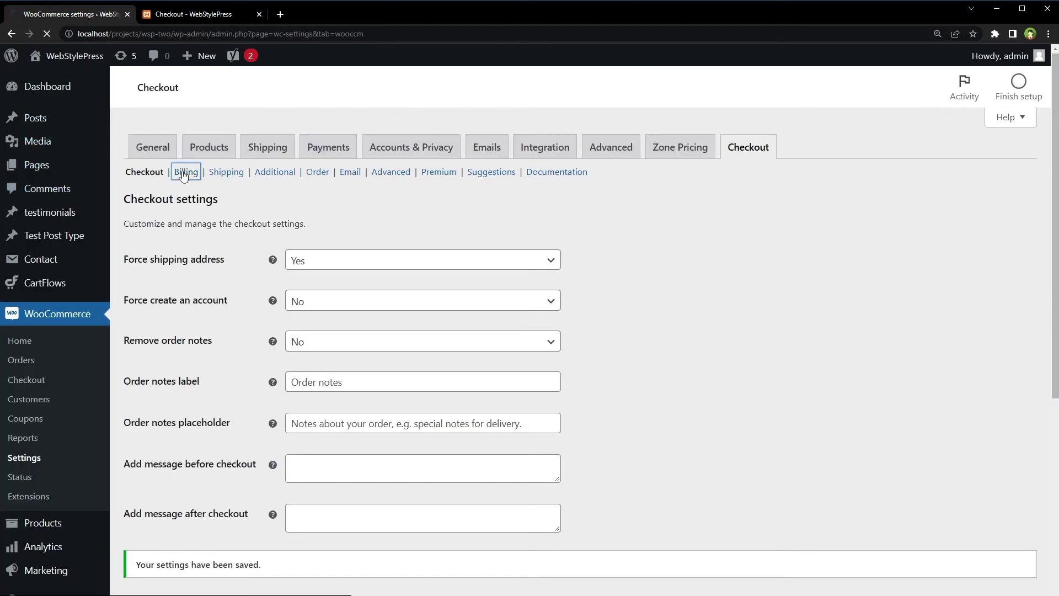
pyautogui.scroll(-3, 666, 199)
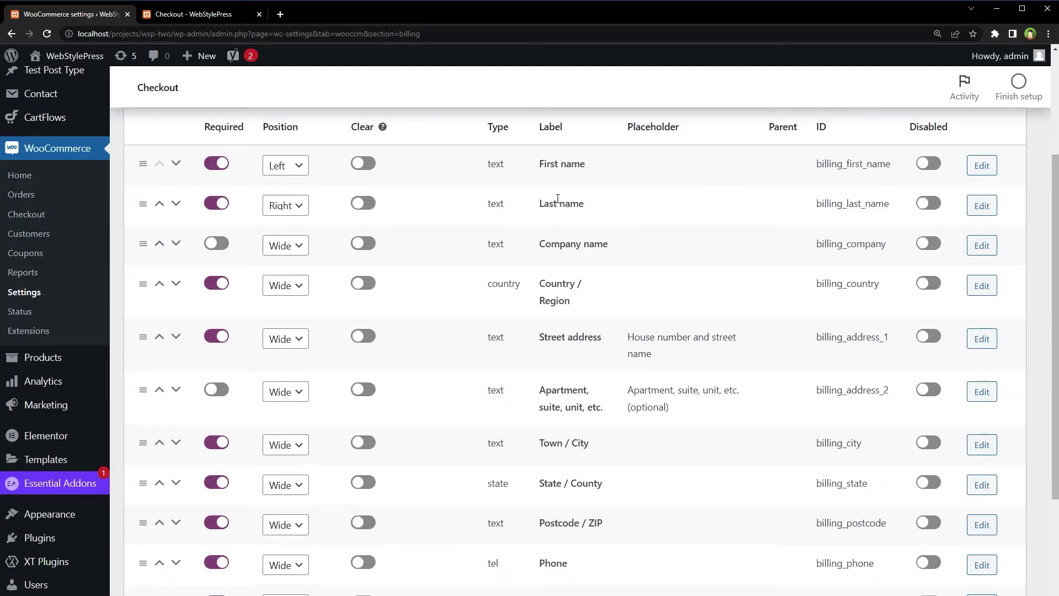
# Review the billing field labels from Last name through State / County.
pyautogui.moveTo(548, 203); pyautogui.dragTo(607, 208)
pyautogui.moveTo(555, 246); pyautogui.dragTo(617, 249)
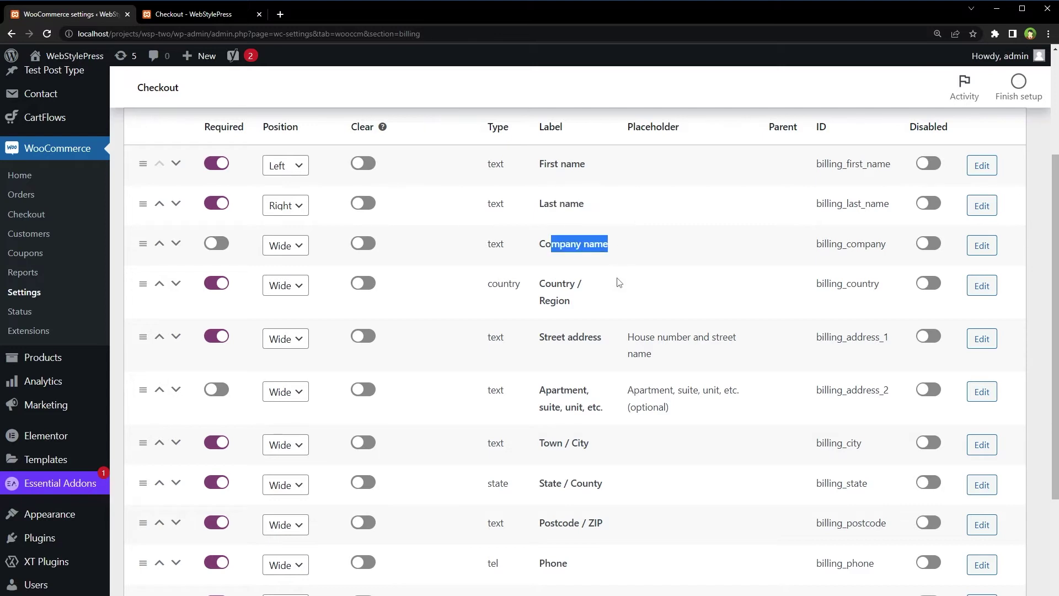
pyautogui.moveTo(557, 281); pyautogui.dragTo(567, 301)
pyautogui.moveTo(551, 336); pyautogui.dragTo(586, 347)
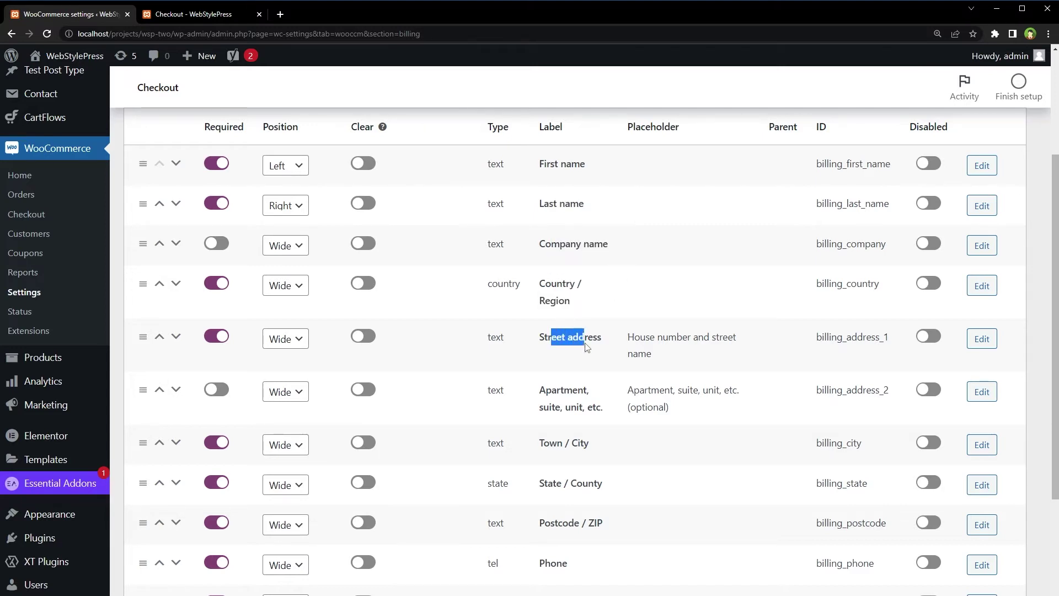
pyautogui.moveTo(545, 391); pyautogui.dragTo(593, 405)
pyautogui.moveTo(553, 442); pyautogui.dragTo(594, 447)
pyautogui.moveTo(602, 483); pyautogui.dragTo(548, 485)
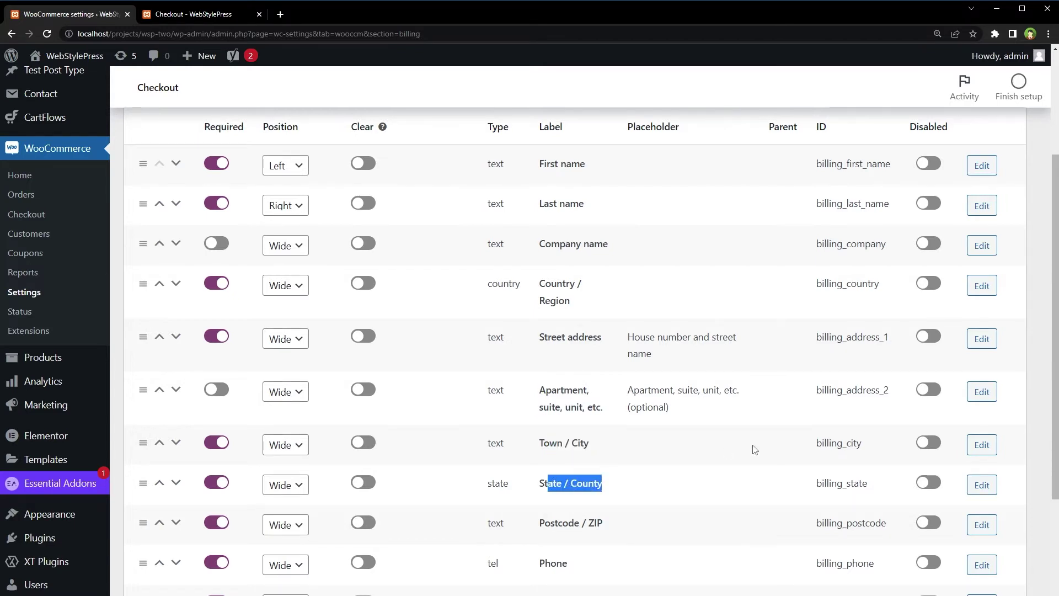
pyautogui.scroll(-3, 754, 450)
pyautogui.click(629, 485)
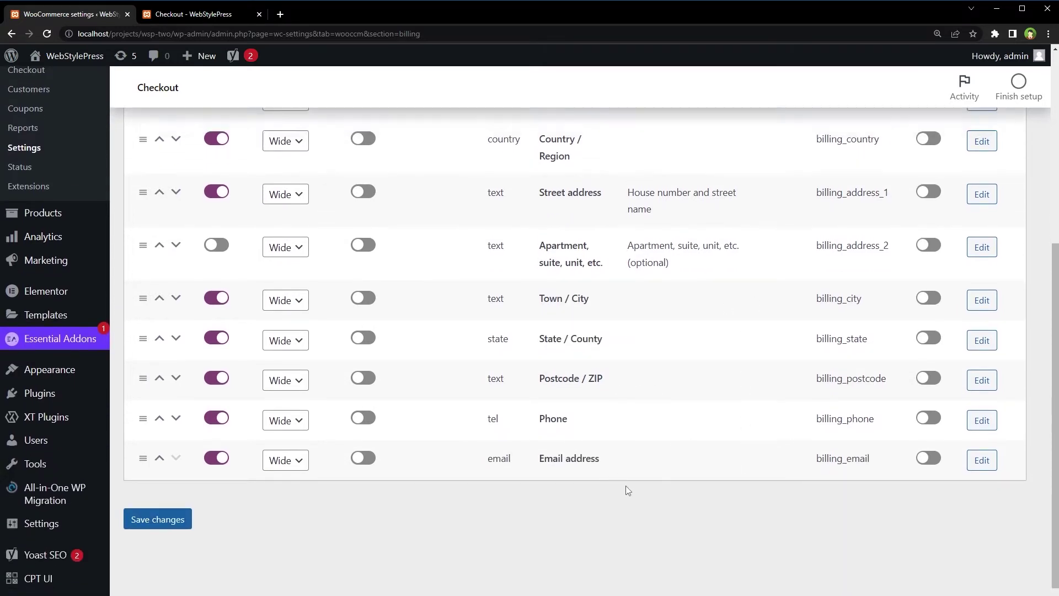
pyautogui.scroll(3, 627, 489)
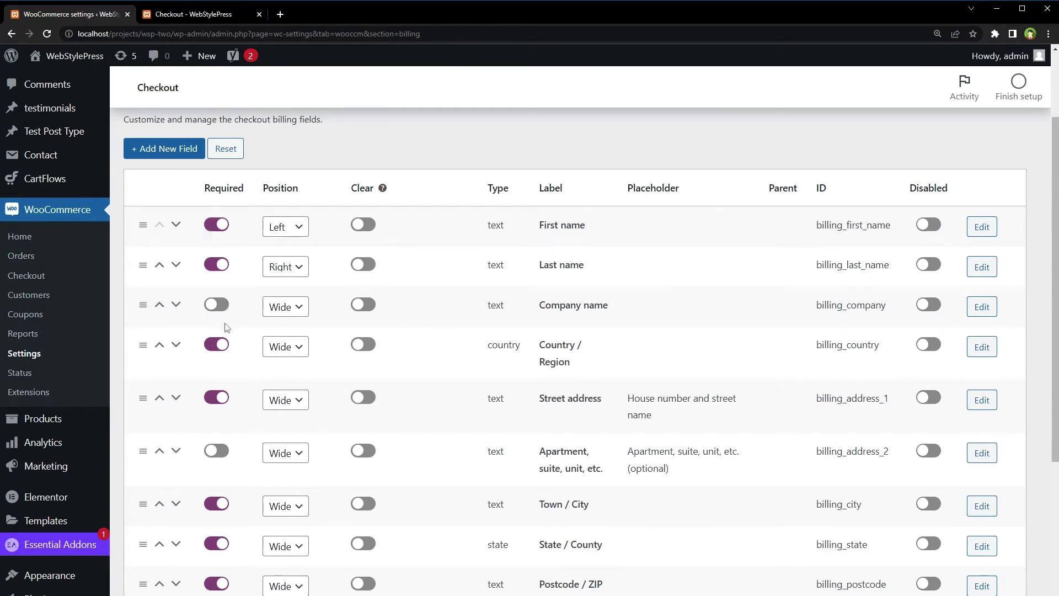
# Toggle First name's Required setting off and back on, then show its Position choices.
pyautogui.click(223, 227)
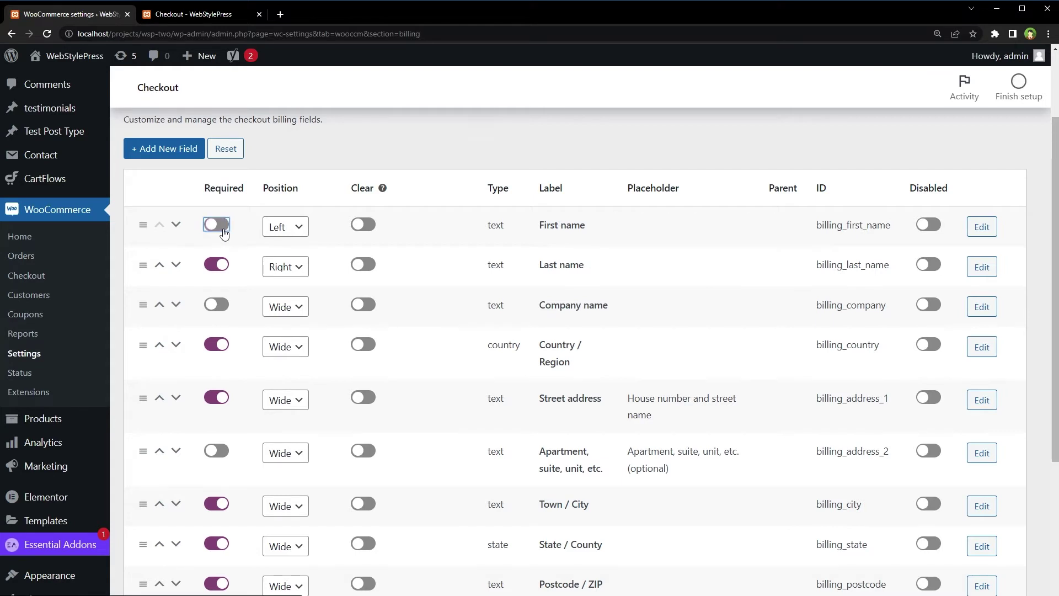
pyautogui.click(241, 231)
pyautogui.click(241, 232)
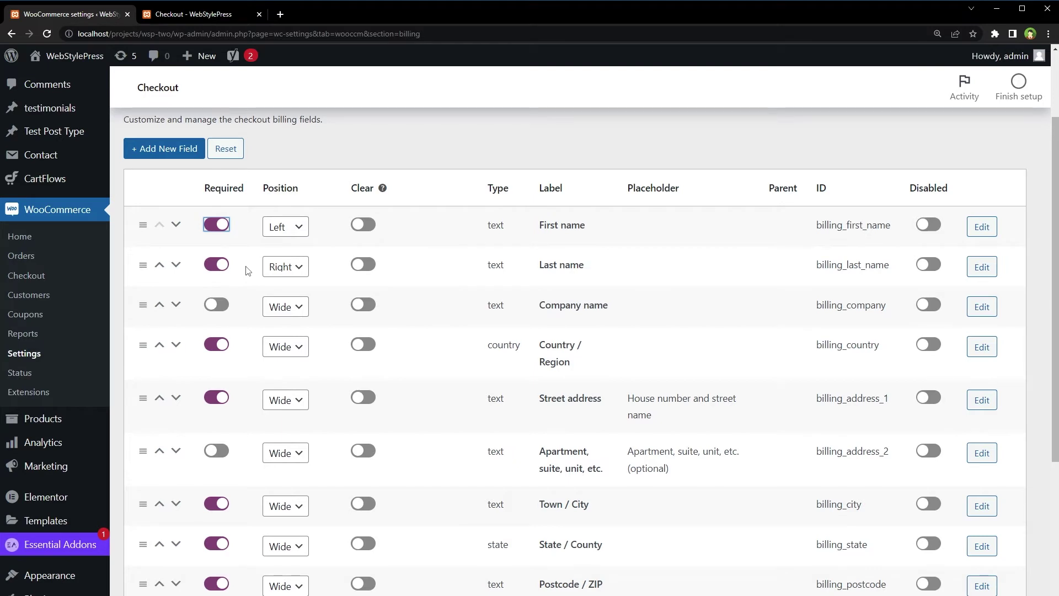
pyautogui.click(298, 234)
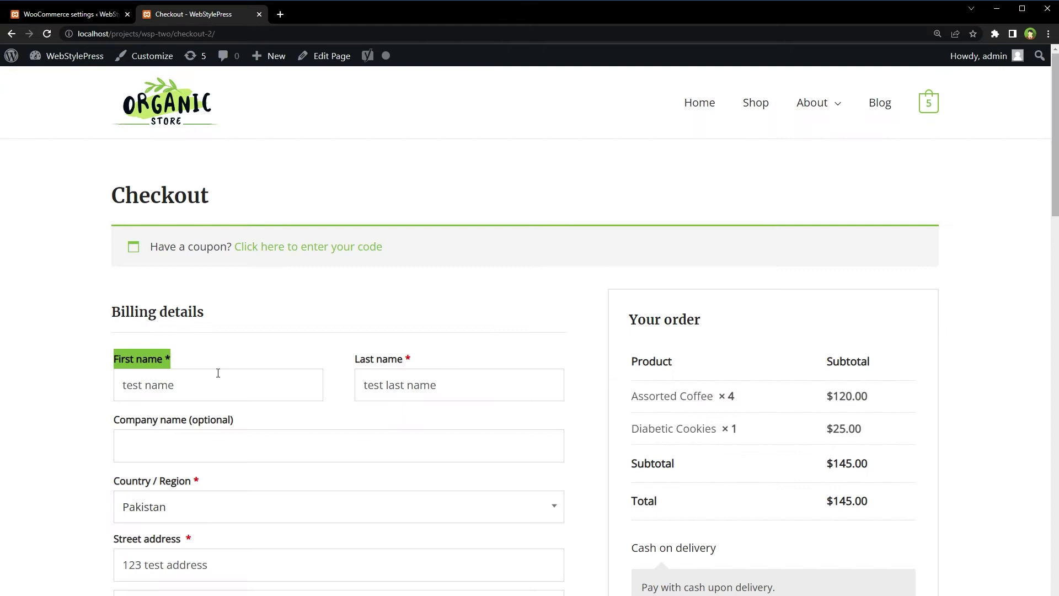
pyautogui.moveTo(355, 356); pyautogui.dragTo(444, 357)
pyautogui.scroll(-1, 448, 357)
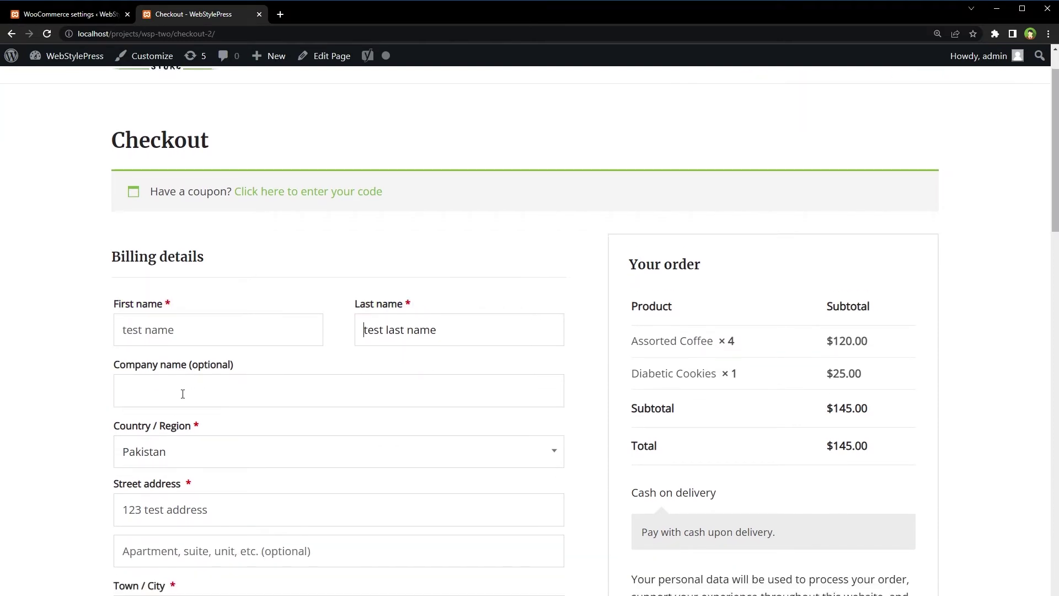
pyautogui.moveTo(113, 365); pyautogui.dragTo(251, 359)
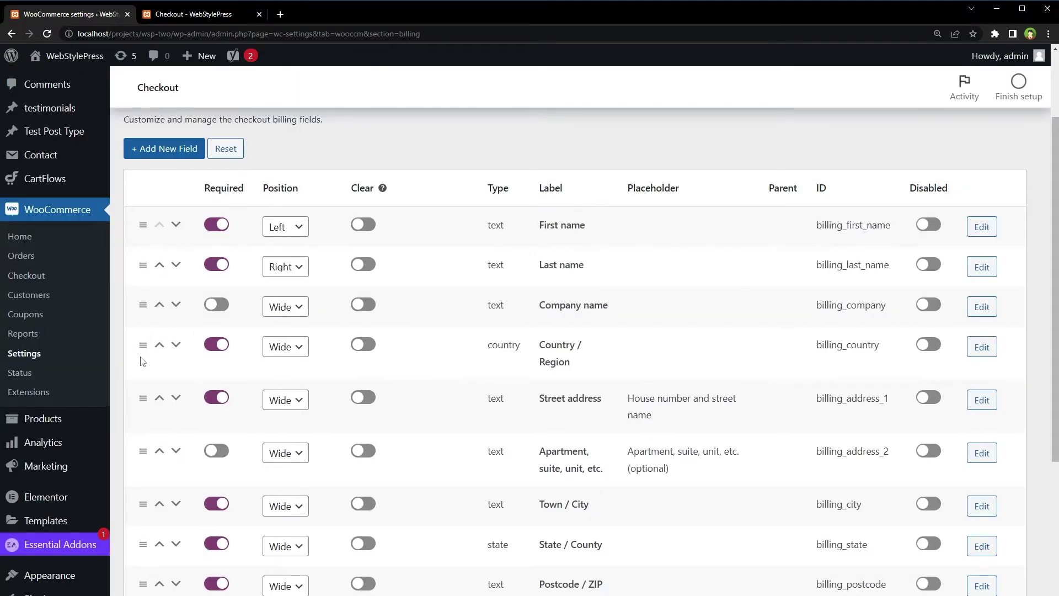
# Move the Phone and Email address rows up to sit under Last name, above Company name.
pyautogui.scroll(-3, 574, 472)
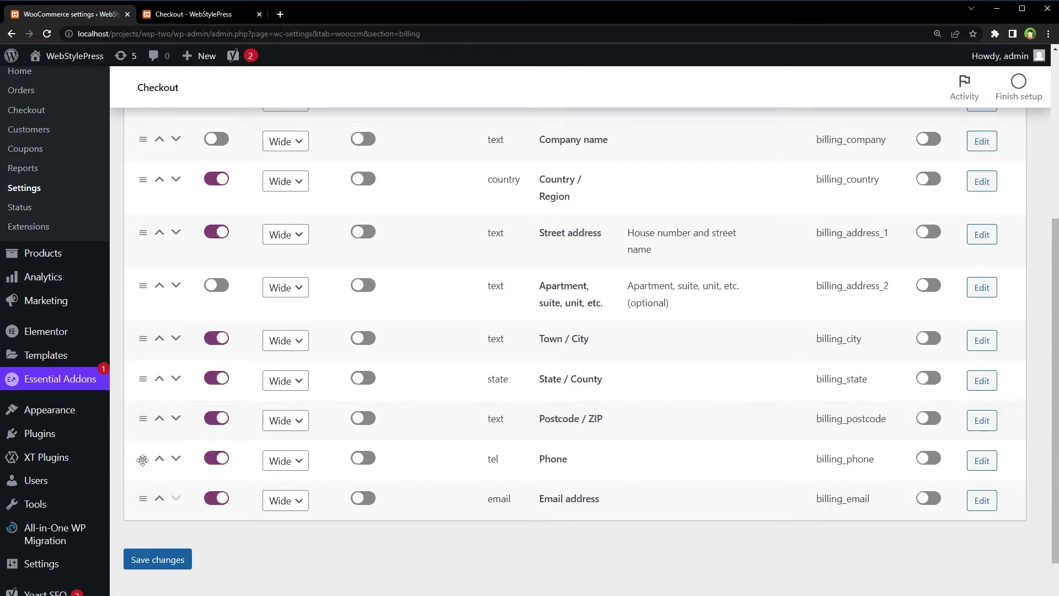
pyautogui.moveTo(142, 459); pyautogui.dragTo(157, 182)
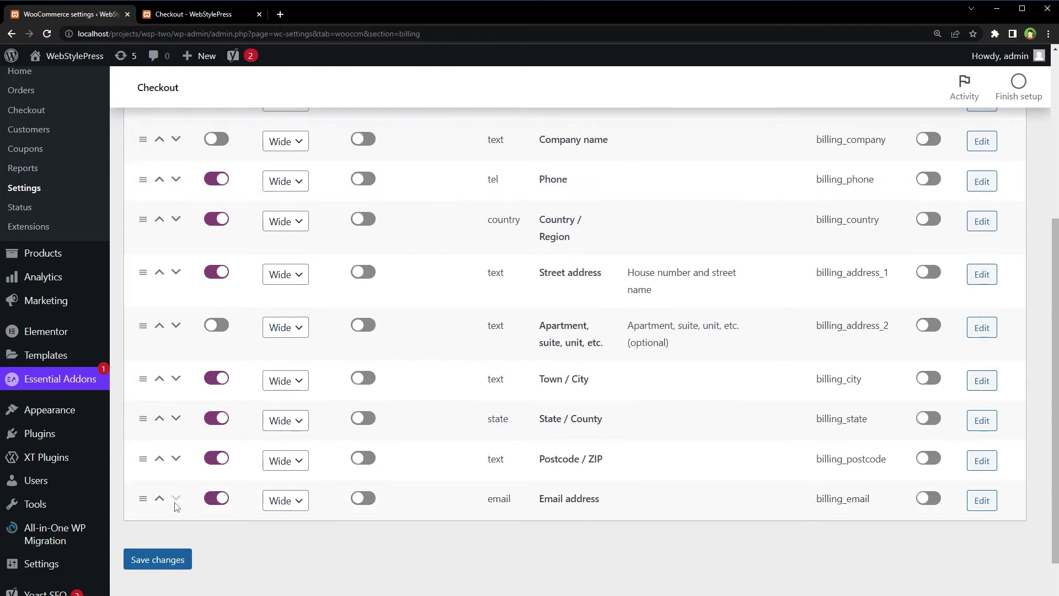
pyautogui.moveTo(143, 494); pyautogui.dragTo(117, 207)
pyautogui.scroll(3, 374, 415)
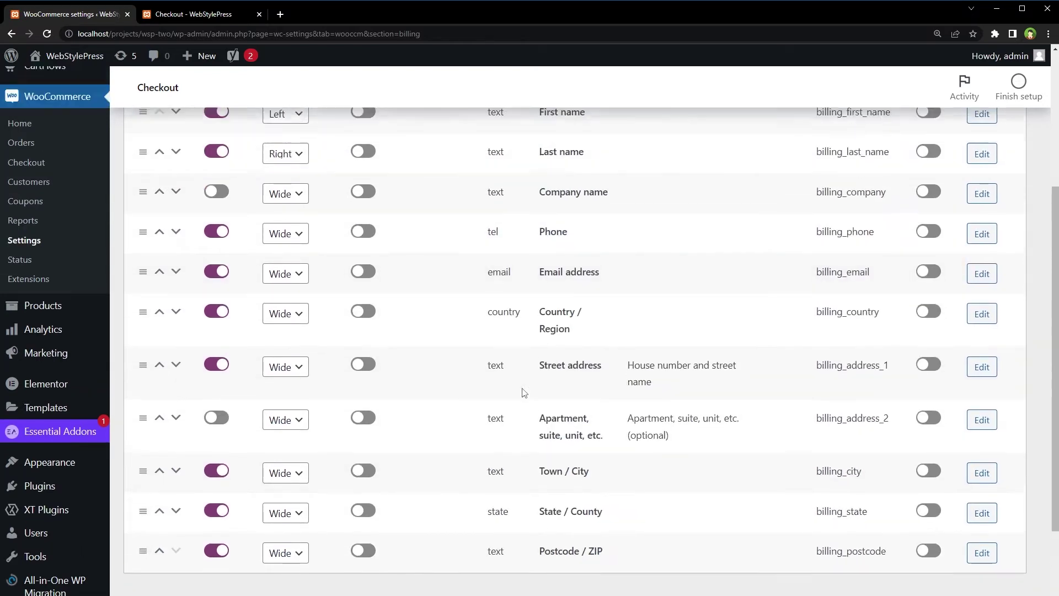
pyautogui.moveTo(143, 344); pyautogui.dragTo(137, 301)
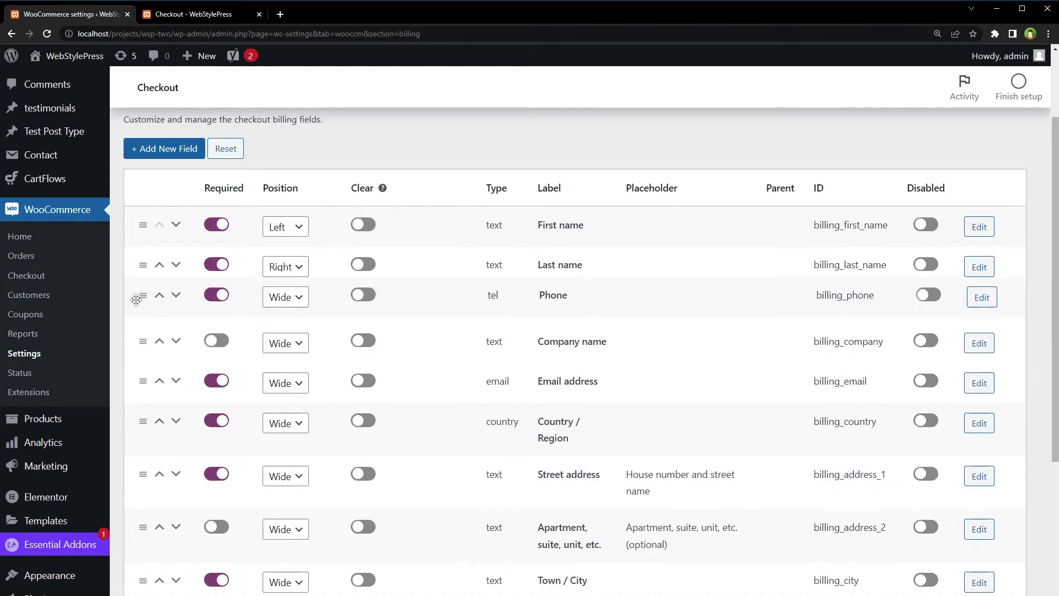
pyautogui.moveTo(143, 385); pyautogui.dragTo(141, 342)
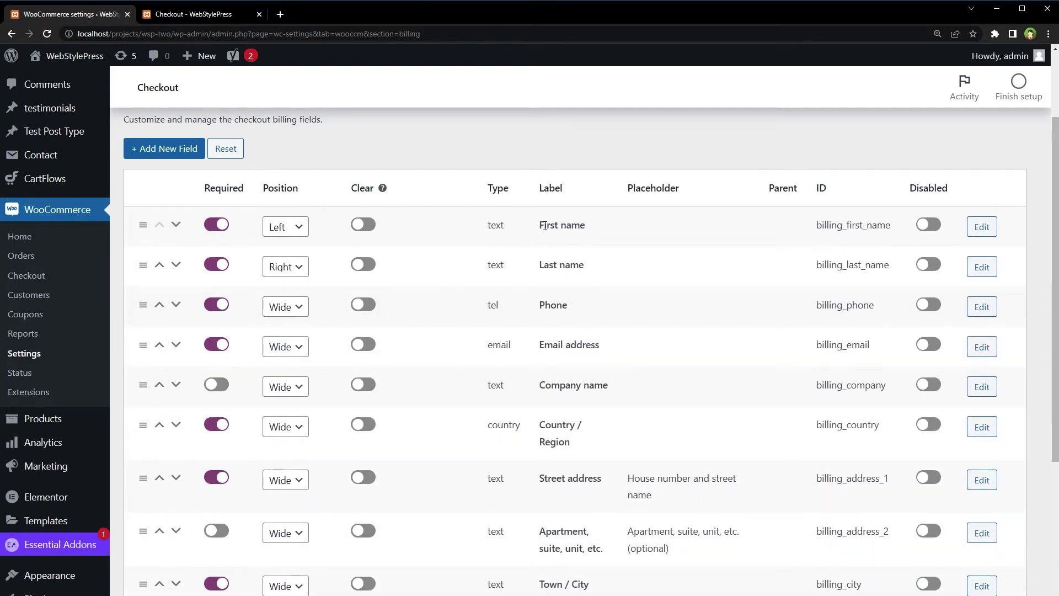
# Set the First name and Last name positions to Wide and save the changes.
pyautogui.moveTo(552, 226); pyautogui.dragTo(582, 225)
pyautogui.moveTo(549, 265); pyautogui.dragTo(569, 265)
pyautogui.click(298, 231)
pyautogui.click(299, 257)
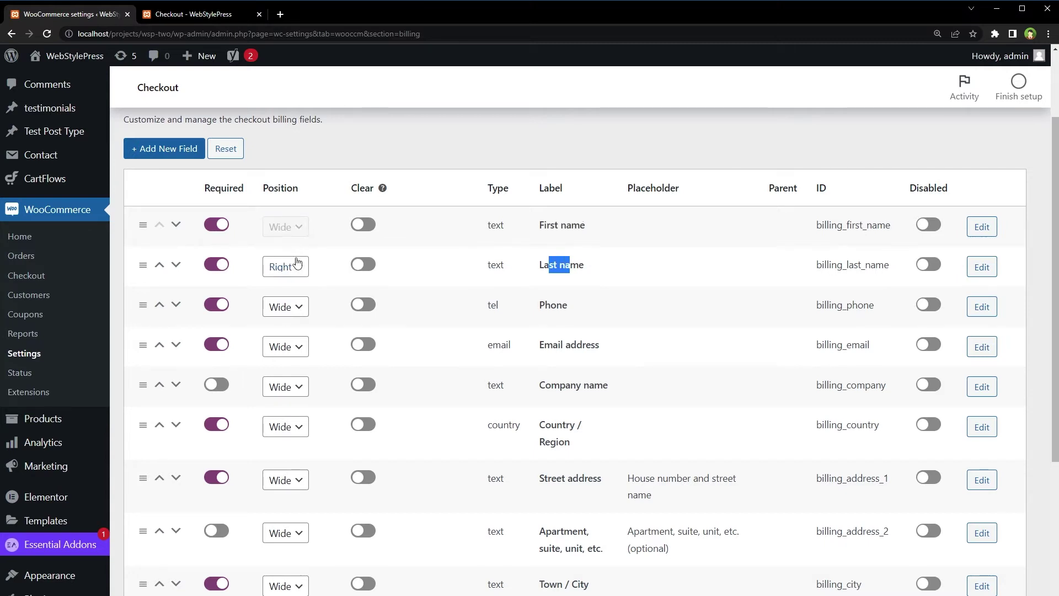
pyautogui.click(296, 266)
pyautogui.click(298, 285)
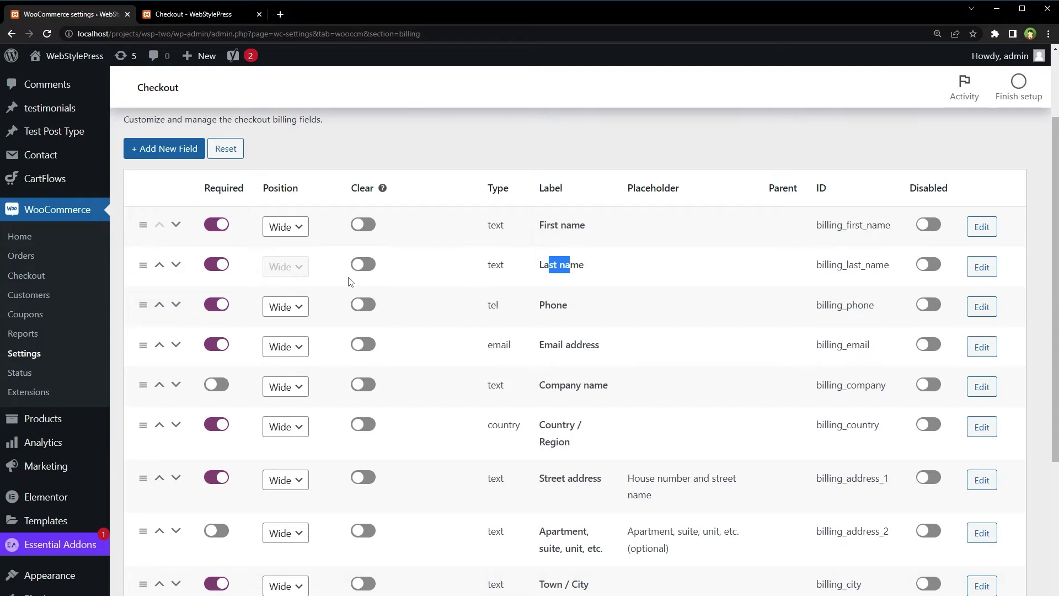
pyautogui.scroll(-4, 428, 287)
pyautogui.click(187, 504)
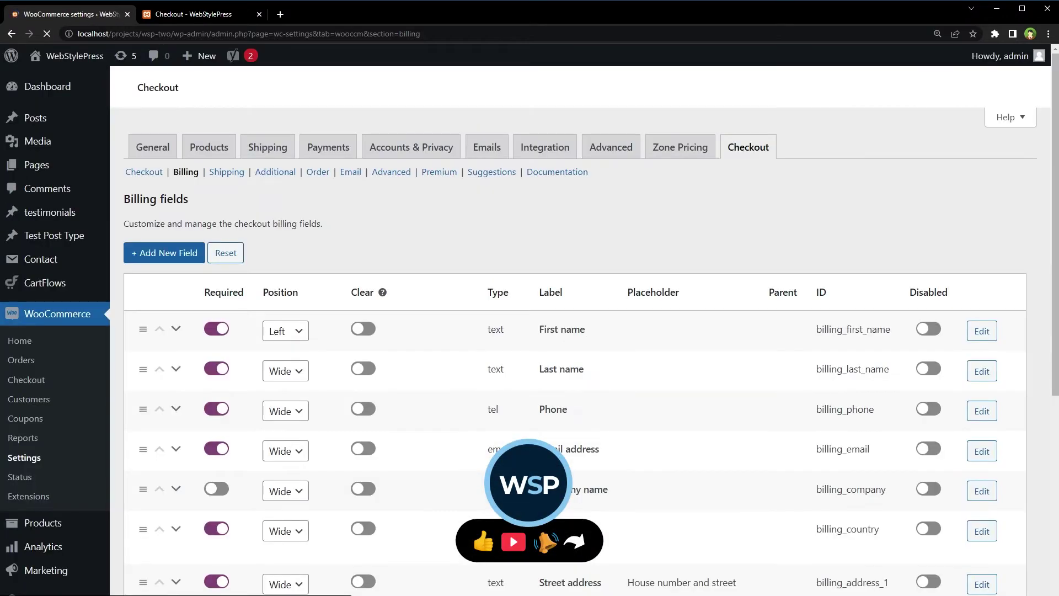
# Change the First name field's label to 'Your First Name' and save the billing fields.
pyautogui.scroll(-2, 539, 244)
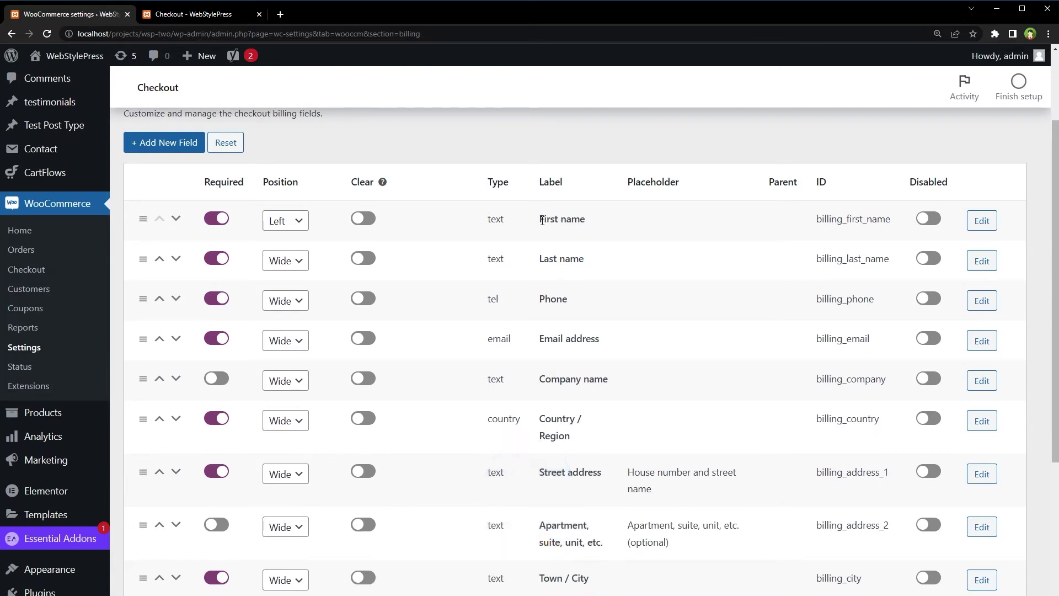
pyautogui.moveTo(543, 220); pyautogui.dragTo(622, 229)
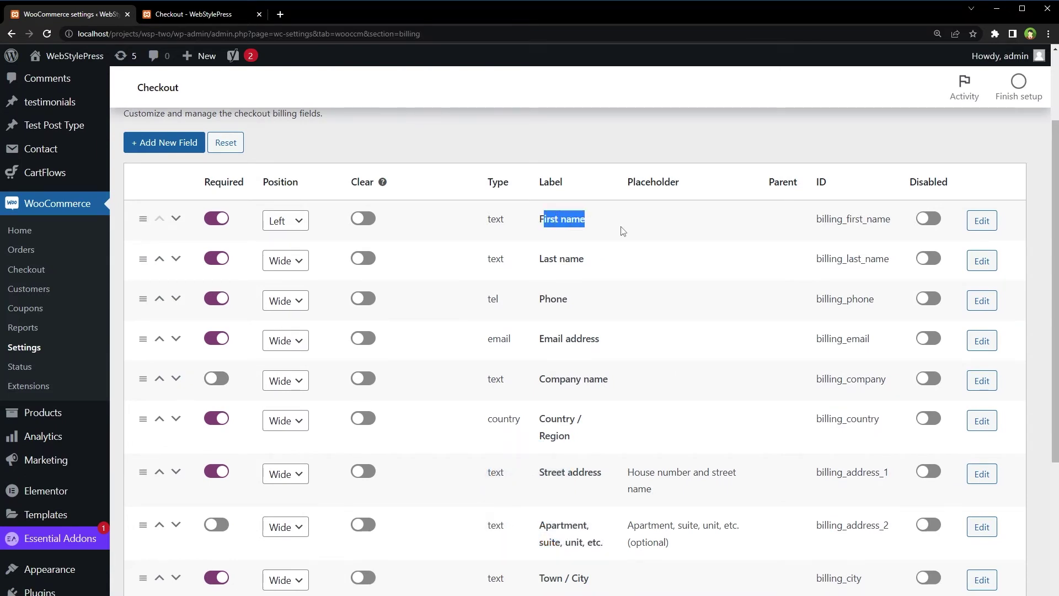
pyautogui.click(982, 220)
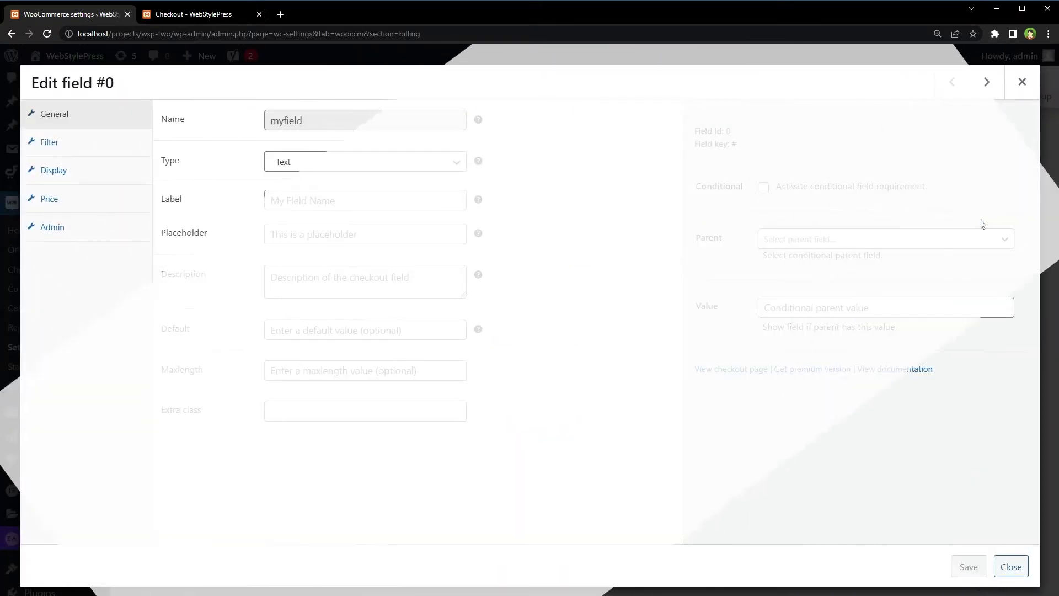
pyautogui.click(348, 207)
pyautogui.press('Home')
pyautogui.write('Your First ')
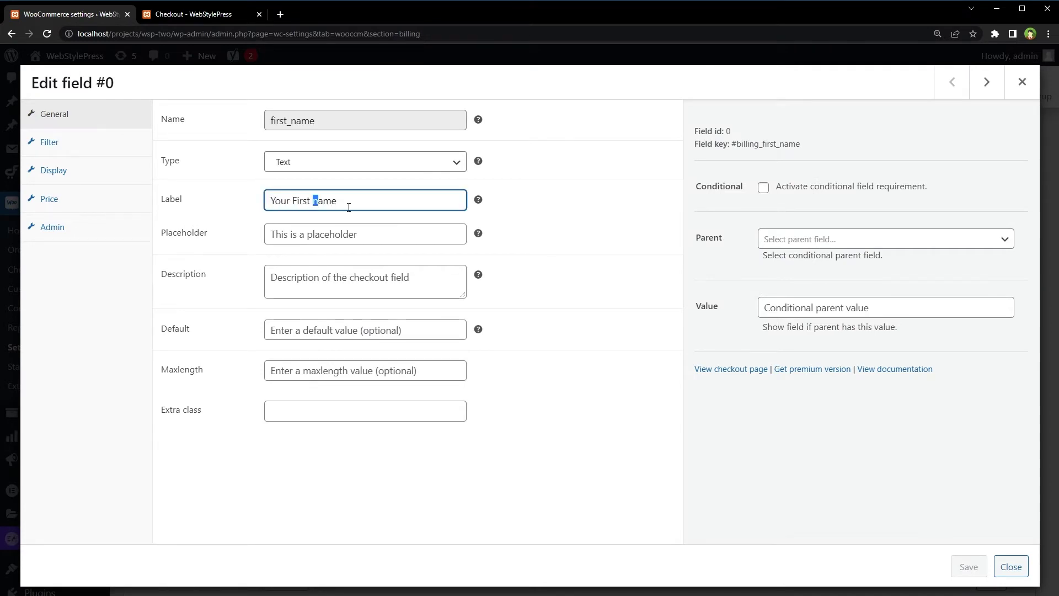
pyautogui.write('N')
pyautogui.click(969, 566)
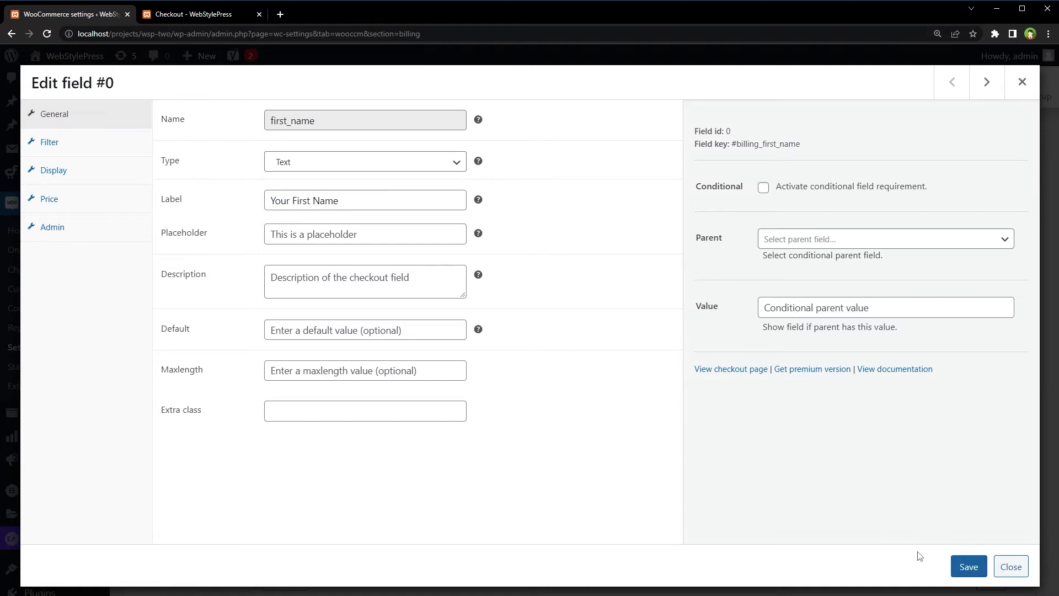
pyautogui.click(1011, 566)
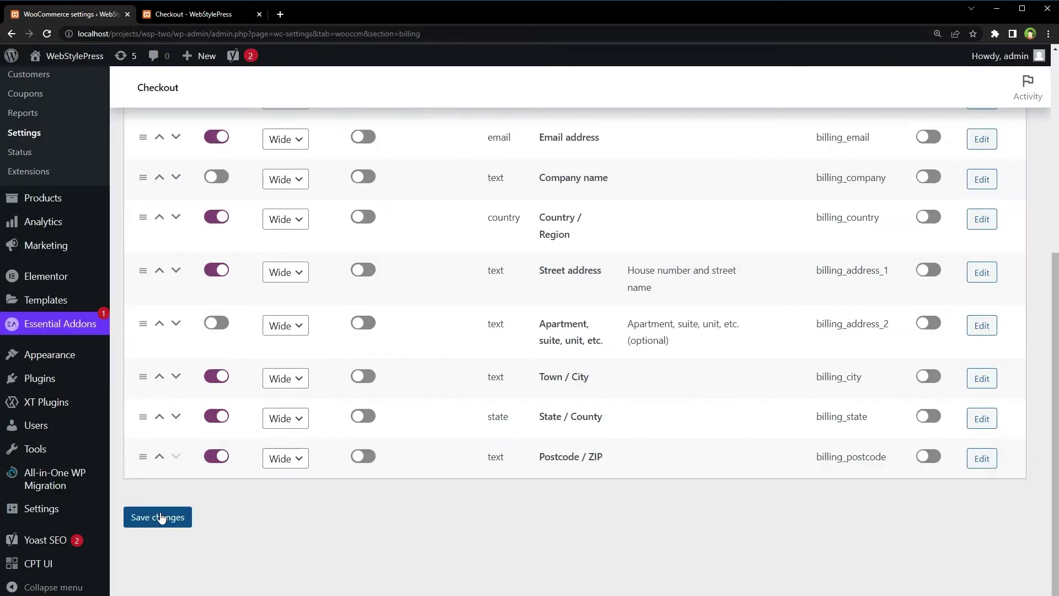
pyautogui.click(158, 515)
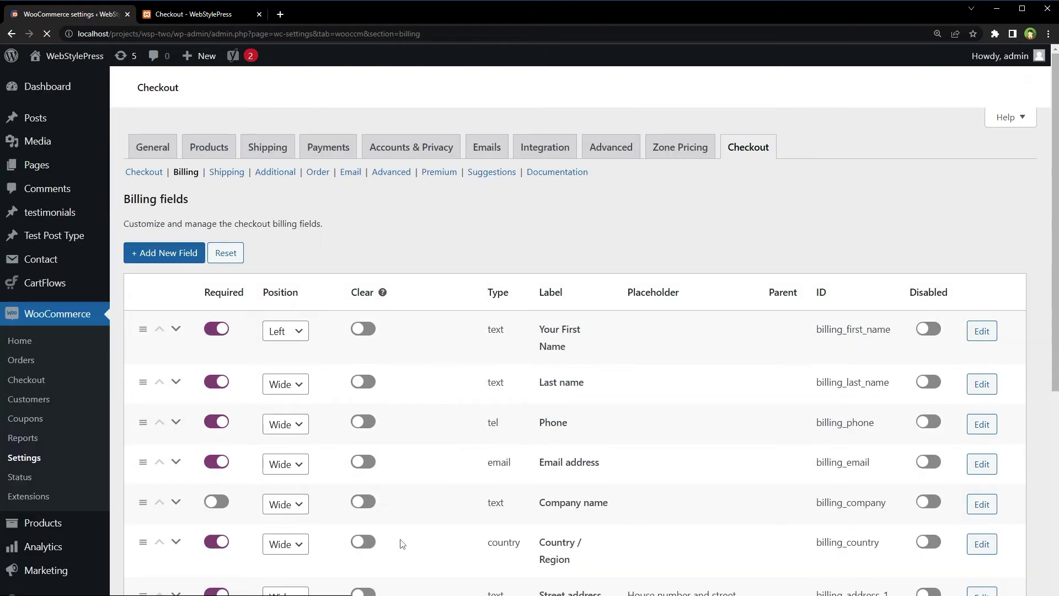
pyautogui.click(198, 13)
pyautogui.rightClick(22, 232)
pyautogui.click(51, 265)
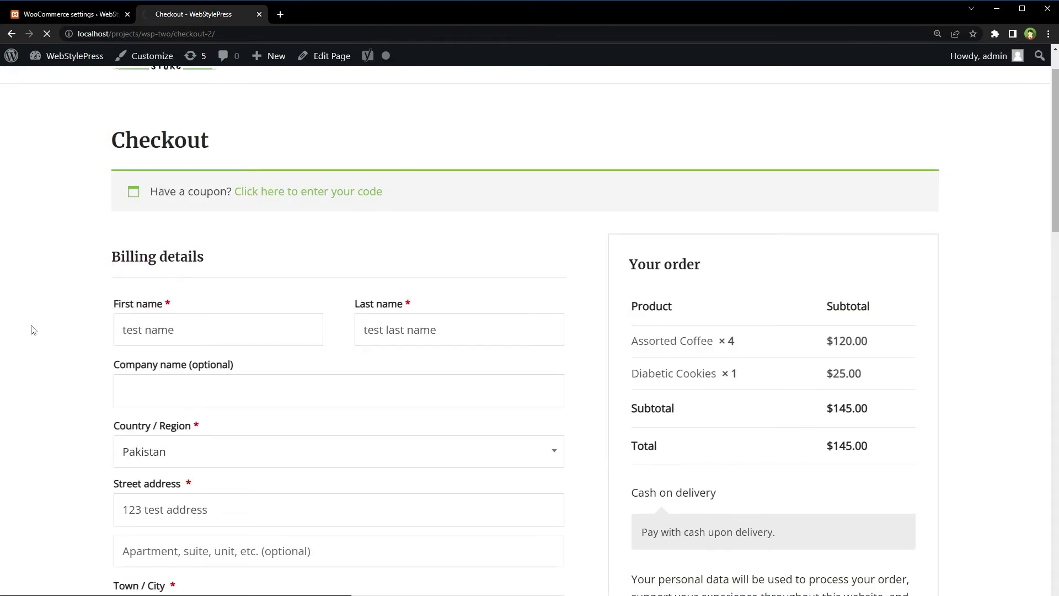
pyautogui.moveTo(107, 311); pyautogui.dragTo(135, 305)
pyautogui.click(170, 303)
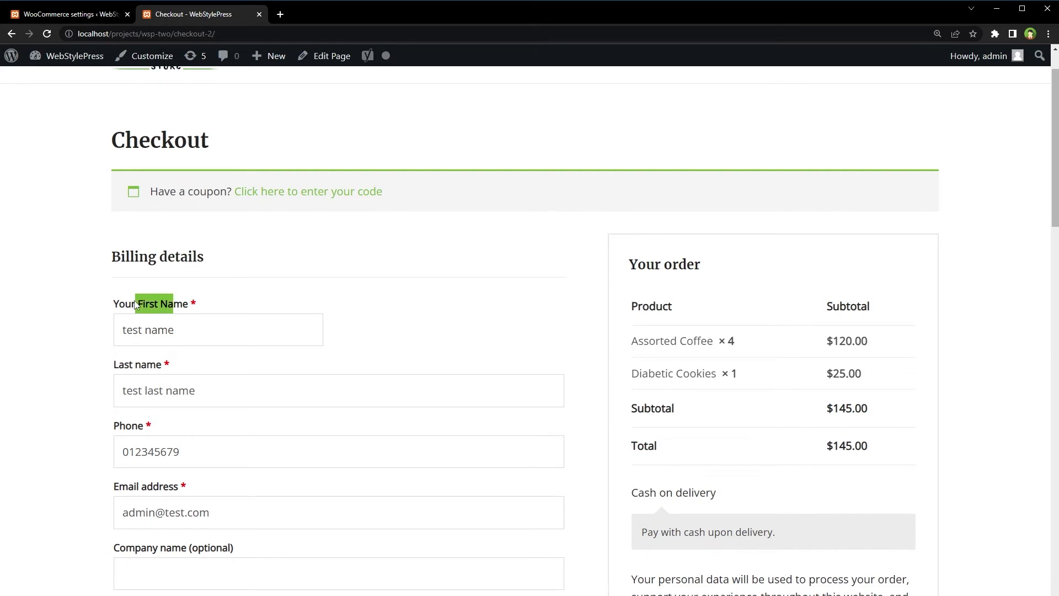
pyautogui.click(83, 16)
# Change the Your First Name field's position from Left to Wide and save the billing fields.
pyautogui.moveTo(592, 384); pyautogui.dragTo(534, 386)
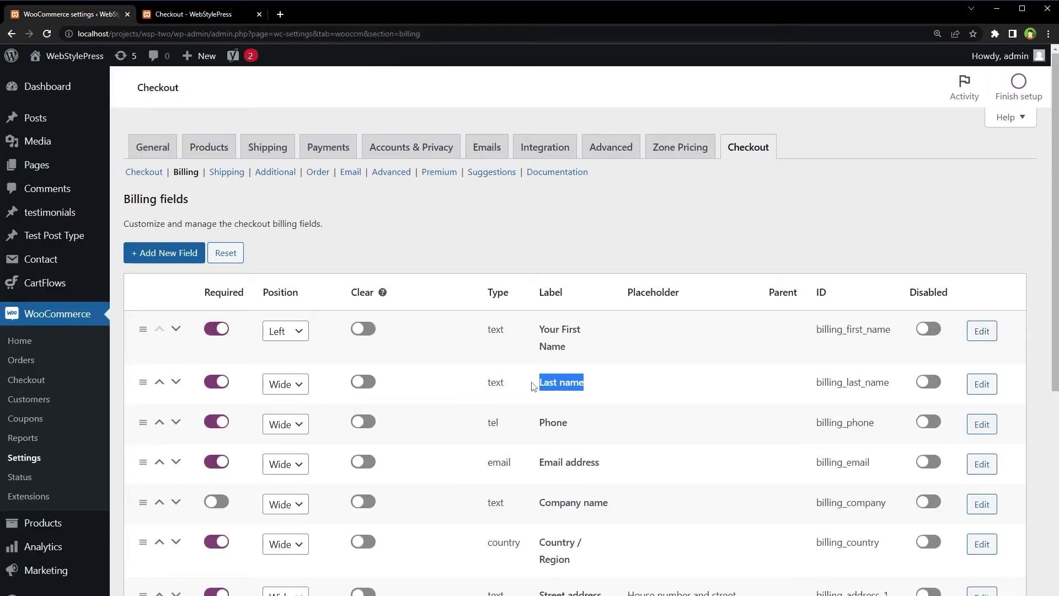
pyautogui.click(301, 334)
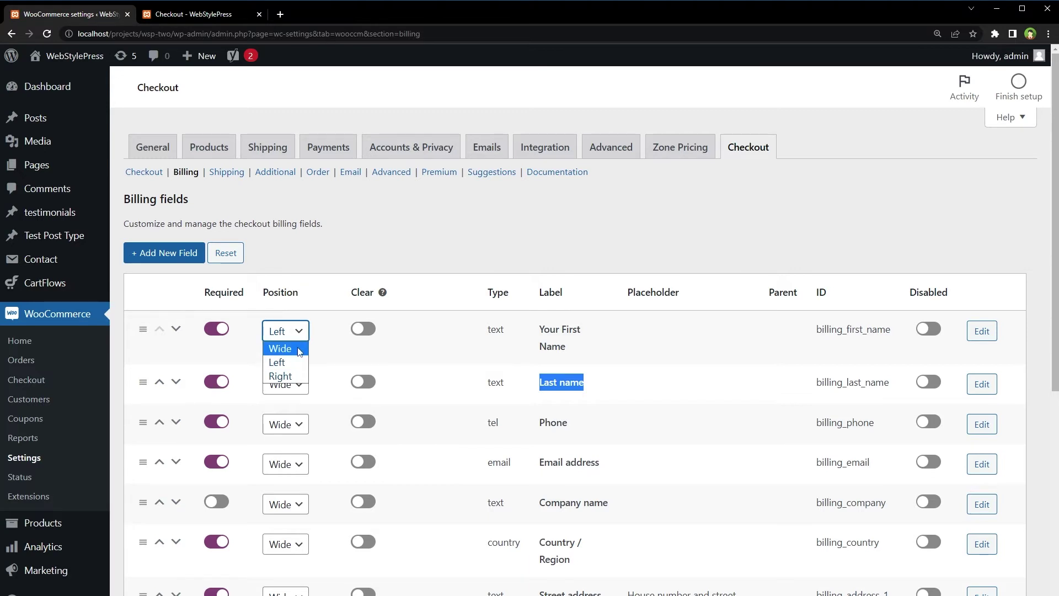
pyautogui.click(300, 350)
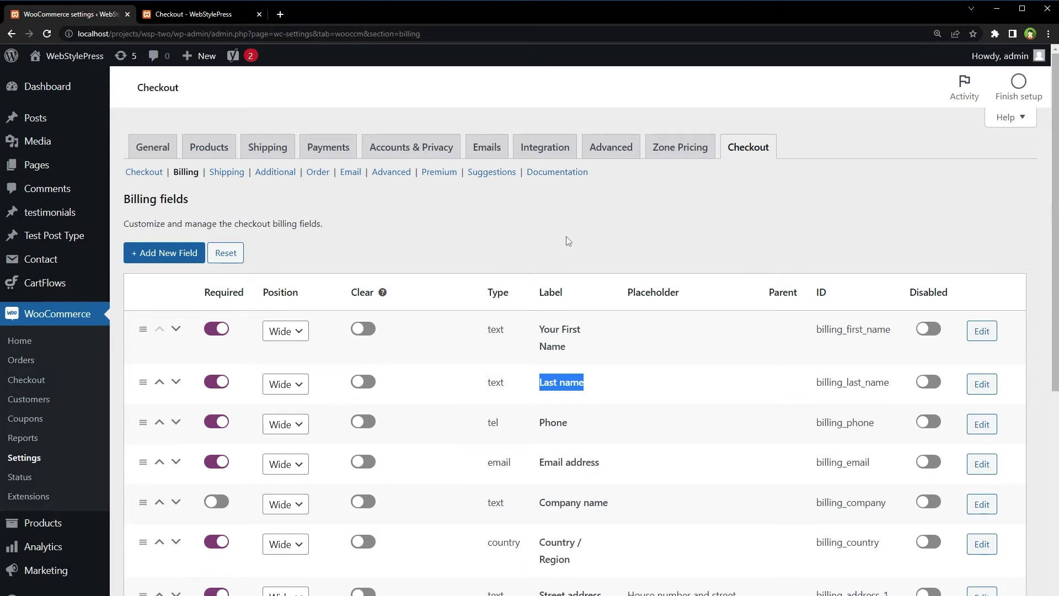
pyautogui.scroll(-5, 481, 284)
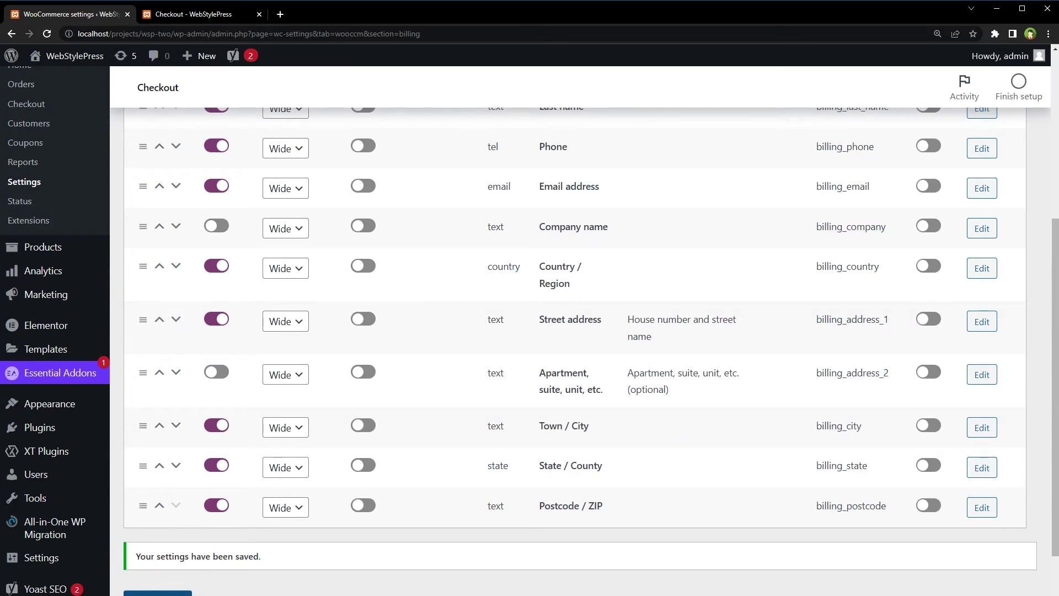
pyautogui.click(158, 593)
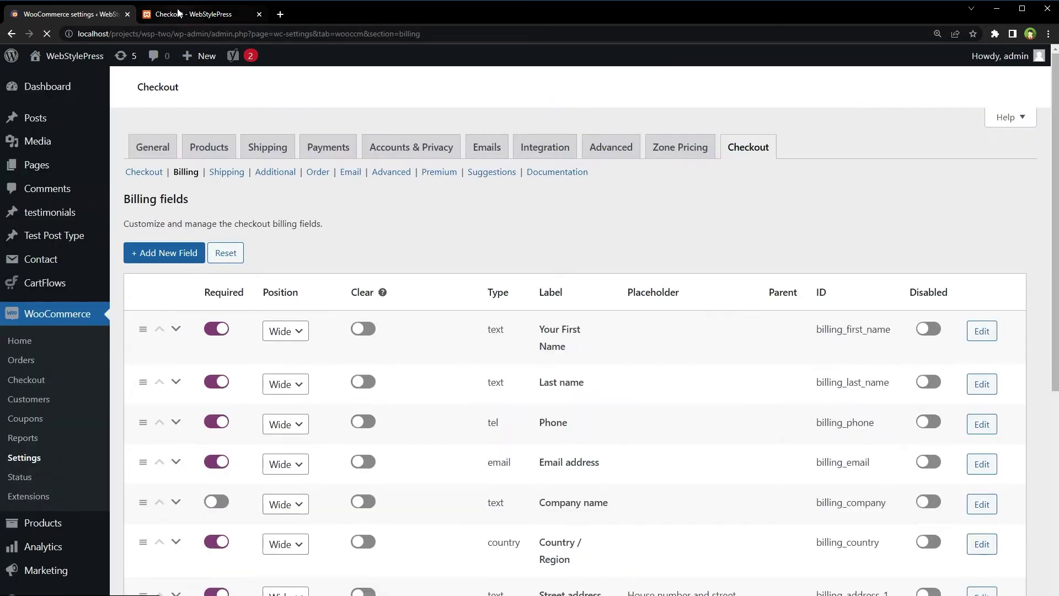
pyautogui.click(177, 13)
pyautogui.rightClick(43, 224)
pyautogui.click(66, 256)
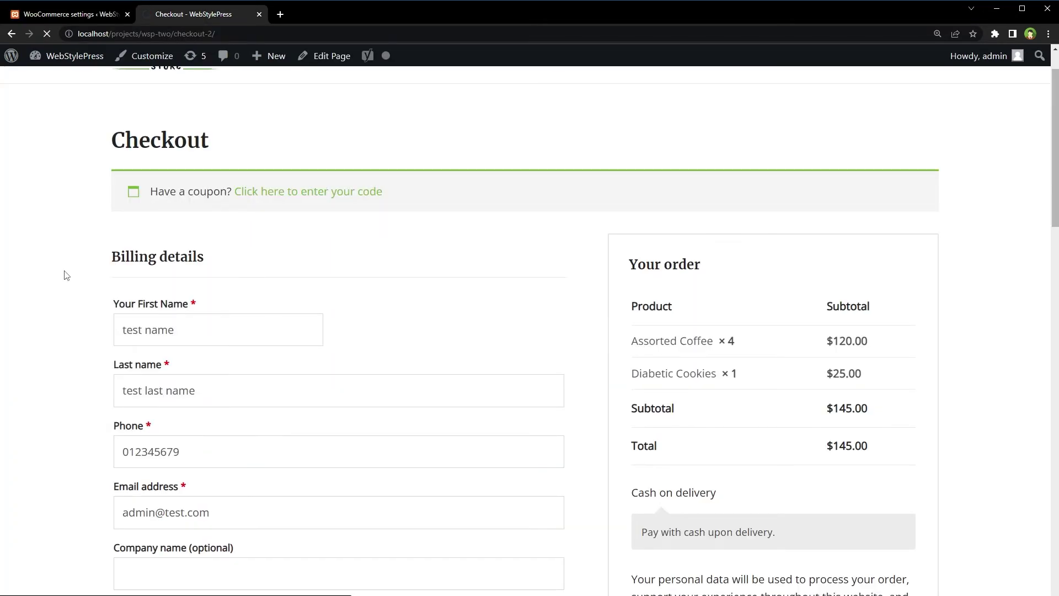
pyautogui.moveTo(67, 275); pyautogui.dragTo(181, 380)
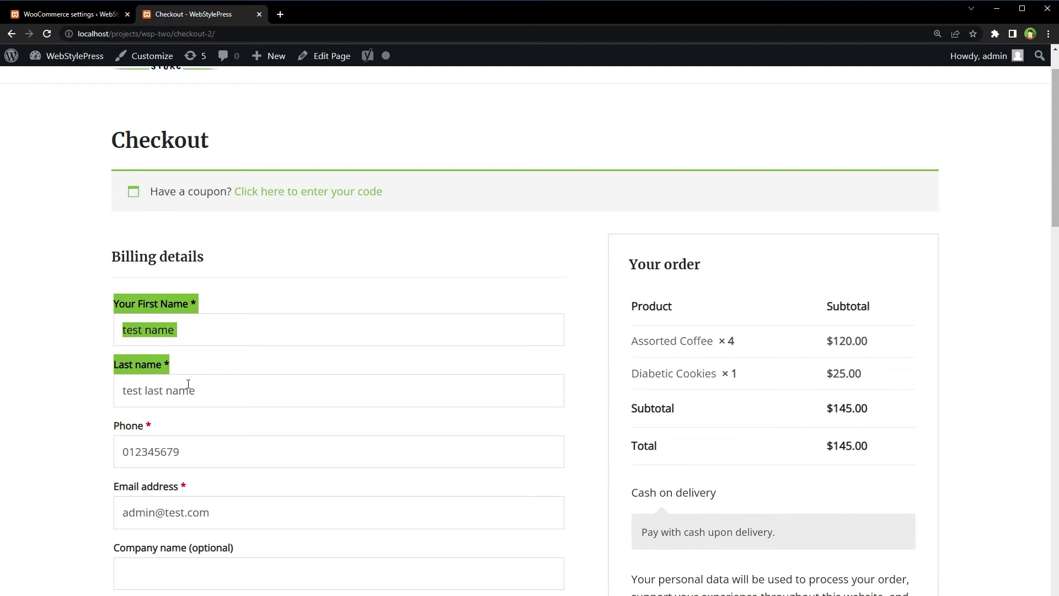
pyautogui.click(61, 387)
pyautogui.scroll(-3, 52, 353)
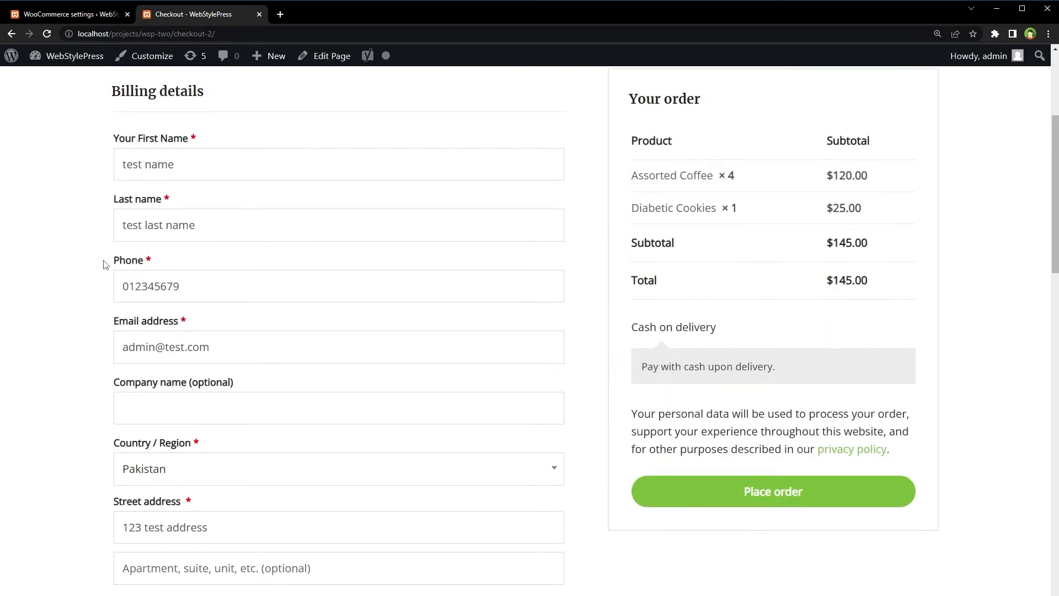
pyautogui.moveTo(107, 265); pyautogui.dragTo(160, 270)
pyautogui.moveTo(104, 318); pyautogui.dragTo(174, 320)
pyautogui.moveTo(174, 320); pyautogui.dragTo(192, 318)
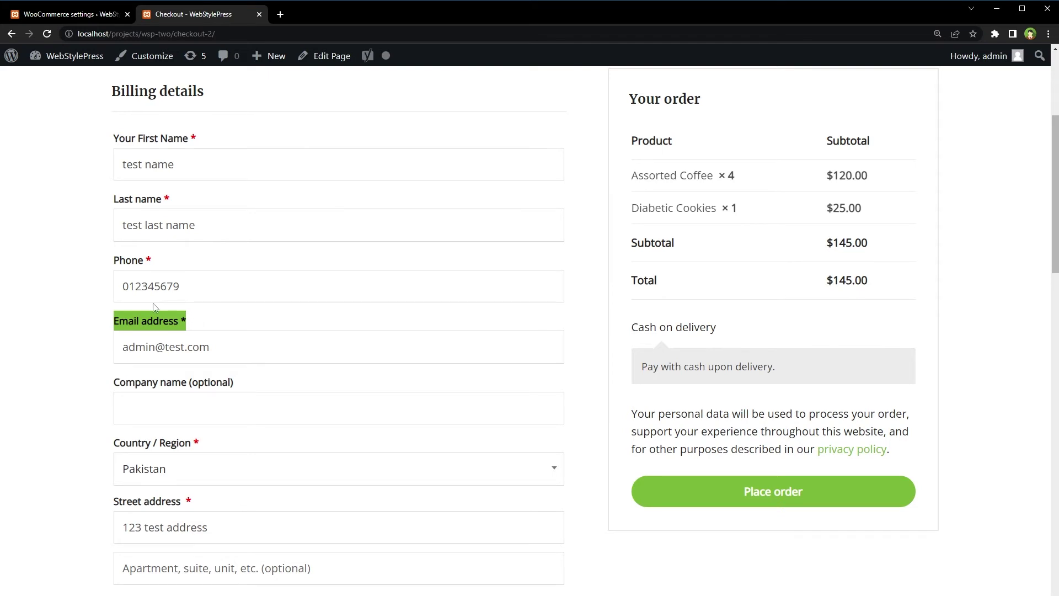
pyautogui.click(84, 320)
pyautogui.scroll(-6, 83, 331)
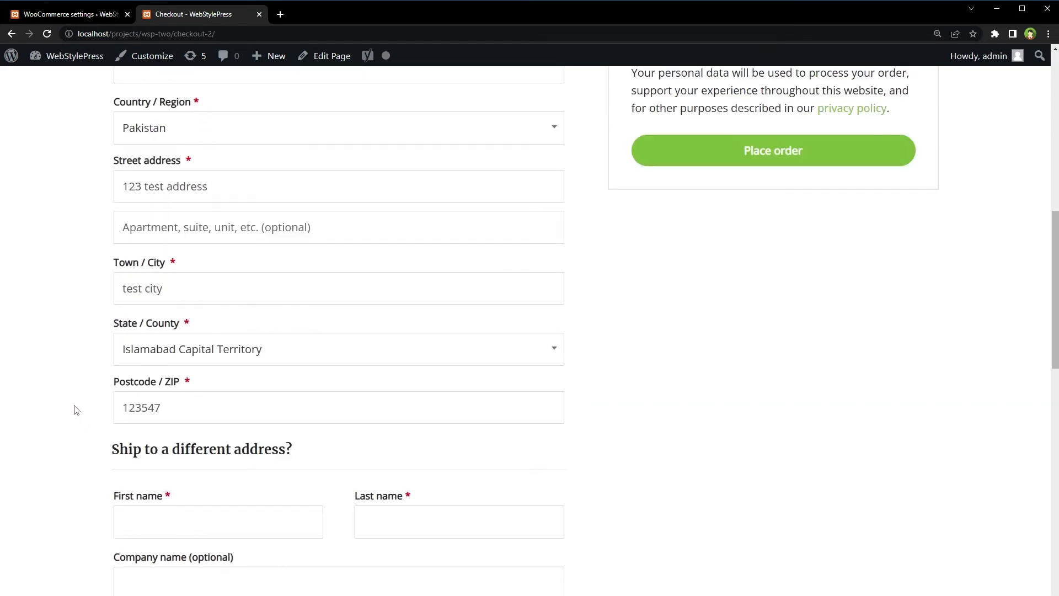
pyautogui.scroll(7, 76, 409)
pyautogui.moveTo(93, 318); pyautogui.dragTo(185, 395)
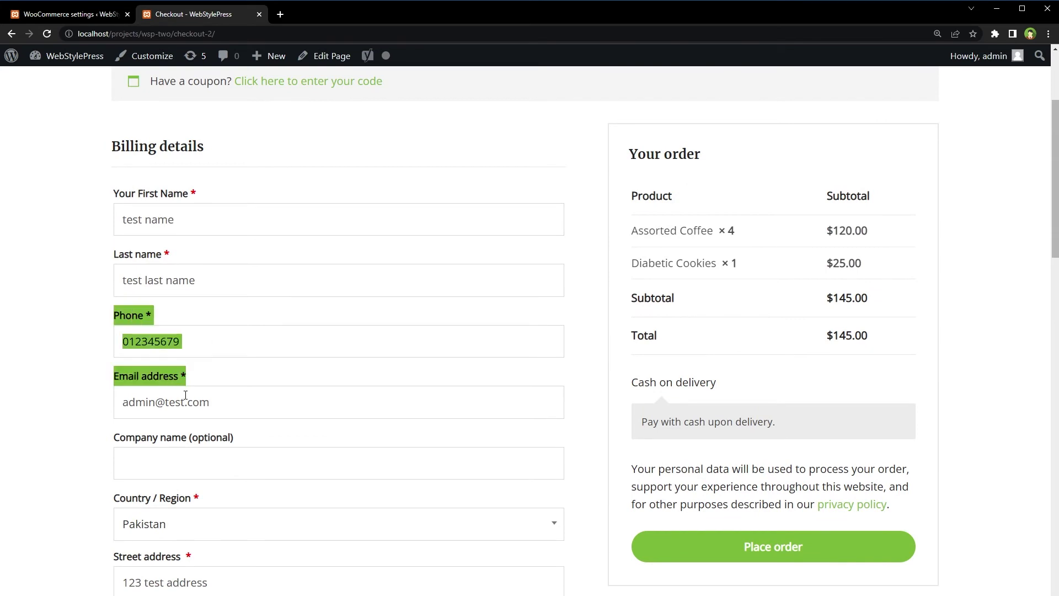
pyautogui.click(97, 343)
pyautogui.moveTo(108, 316); pyautogui.dragTo(171, 319)
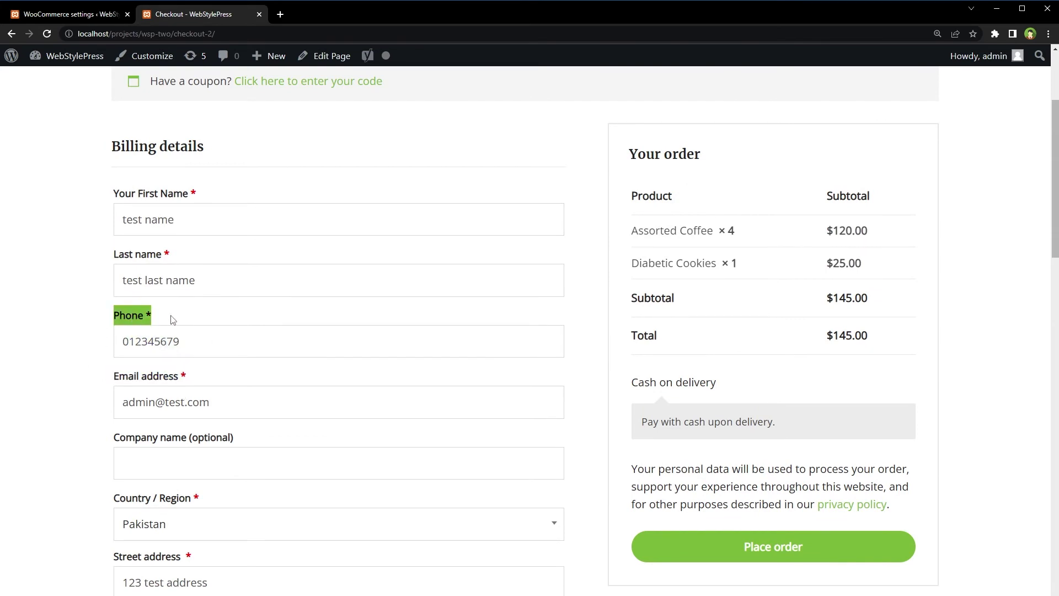
pyautogui.click(85, 3)
# Turn off Required on the billing Phone field and save the changes.
pyautogui.scroll(-1, 416, 361)
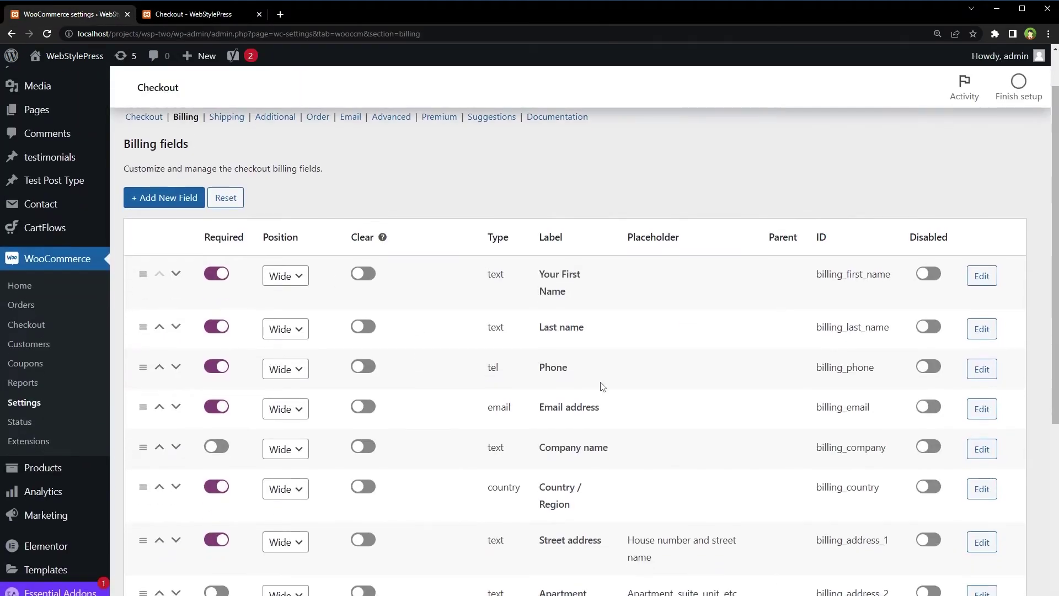
pyautogui.click(217, 367)
pyautogui.scroll(-5, 371, 391)
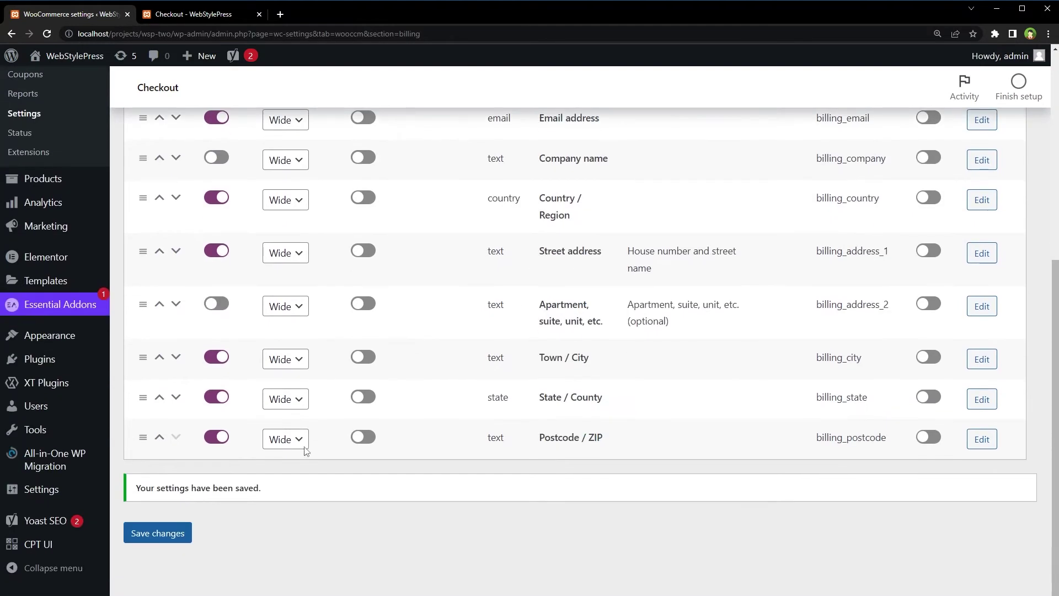
pyautogui.click(182, 525)
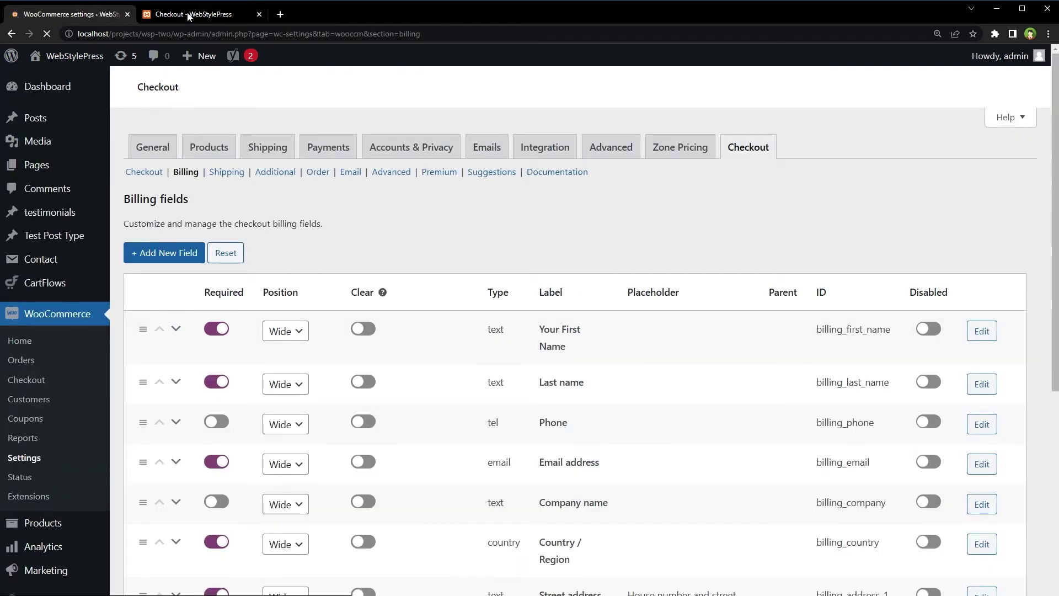
# Reload the storefront checkout to confirm the label now reads Phone (optional).
pyautogui.click(189, 15)
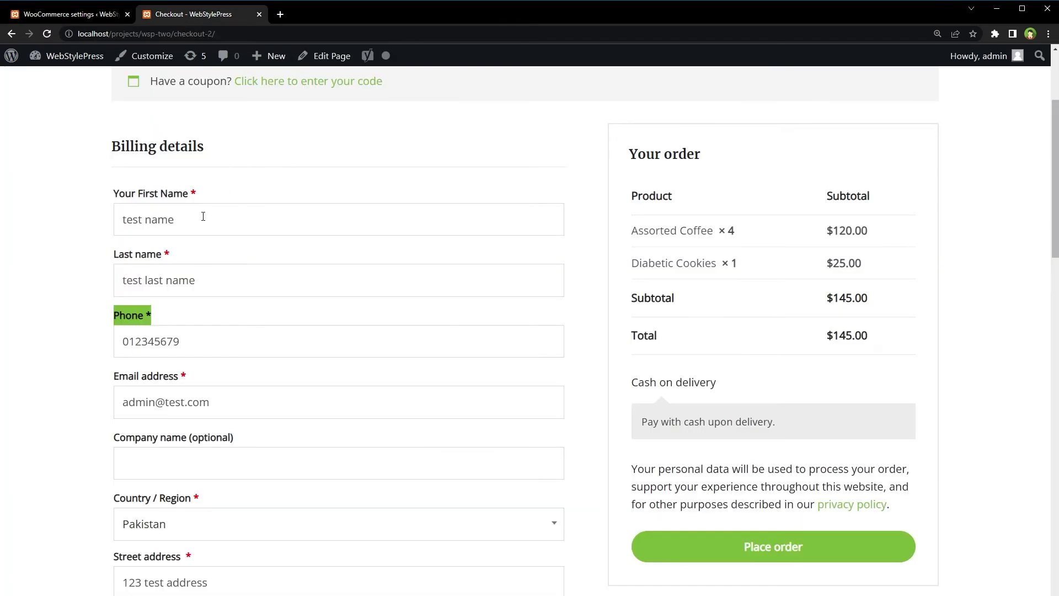
pyautogui.rightClick(48, 230)
pyautogui.click(84, 266)
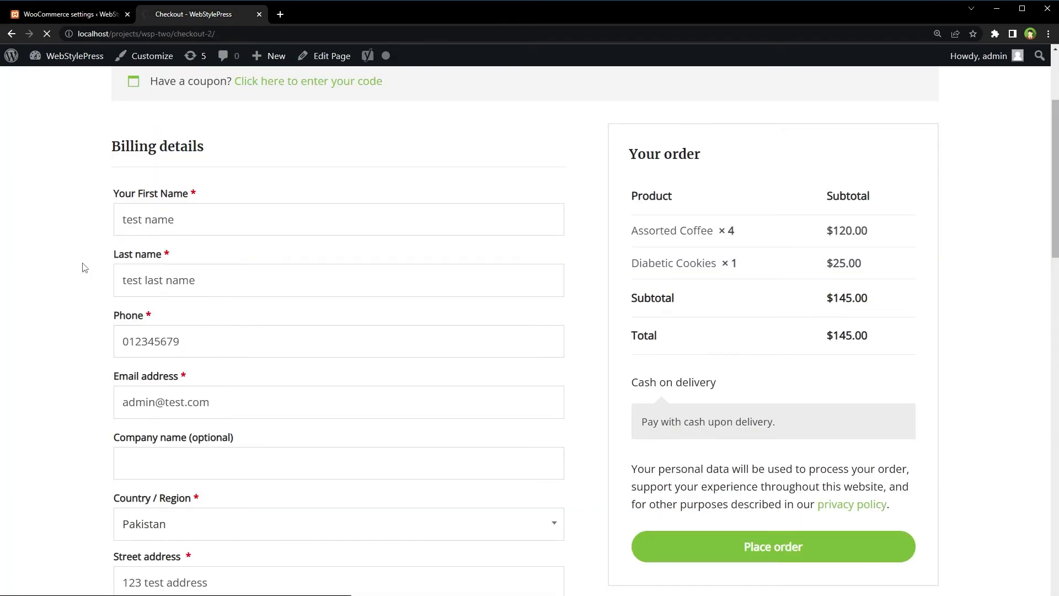
pyautogui.moveTo(113, 316); pyautogui.dragTo(214, 325)
# Start a new billing checkout field of type Checkbox.
pyautogui.hotkey('ctrl', 'shift', 'Tab')
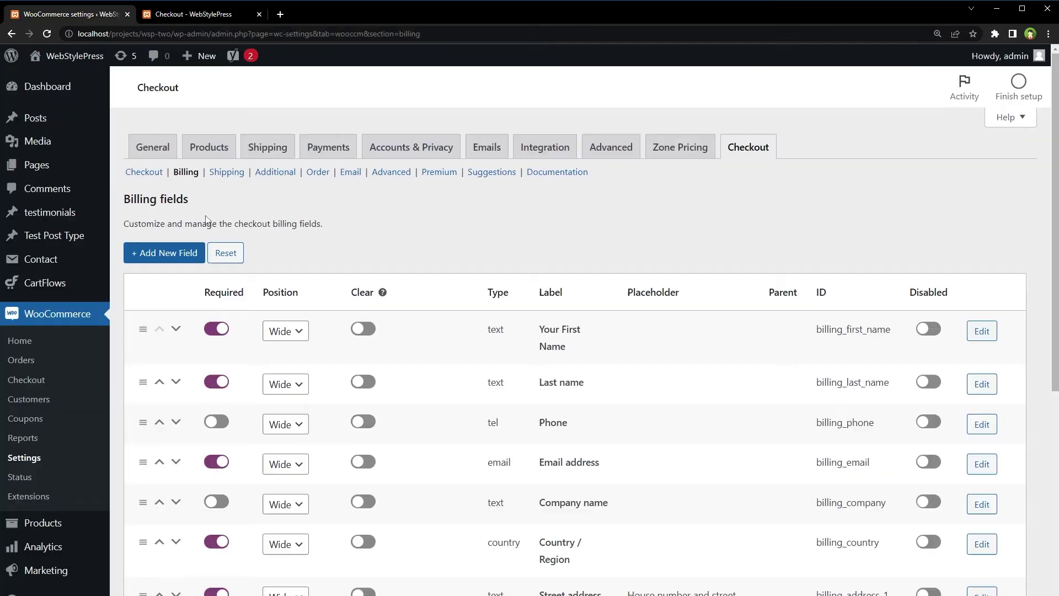
pyautogui.click(168, 258)
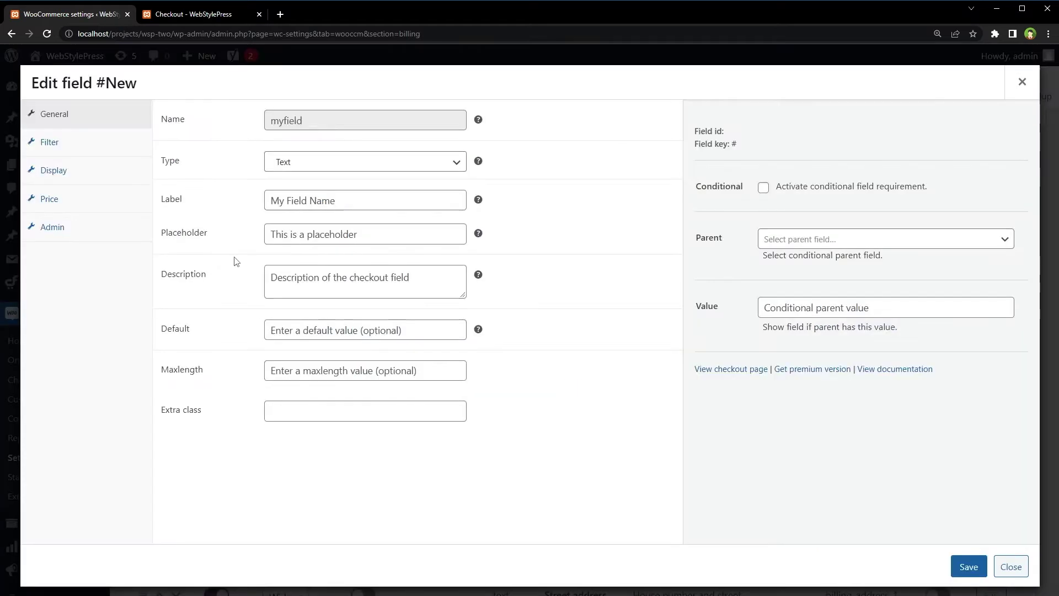
pyautogui.click(331, 170)
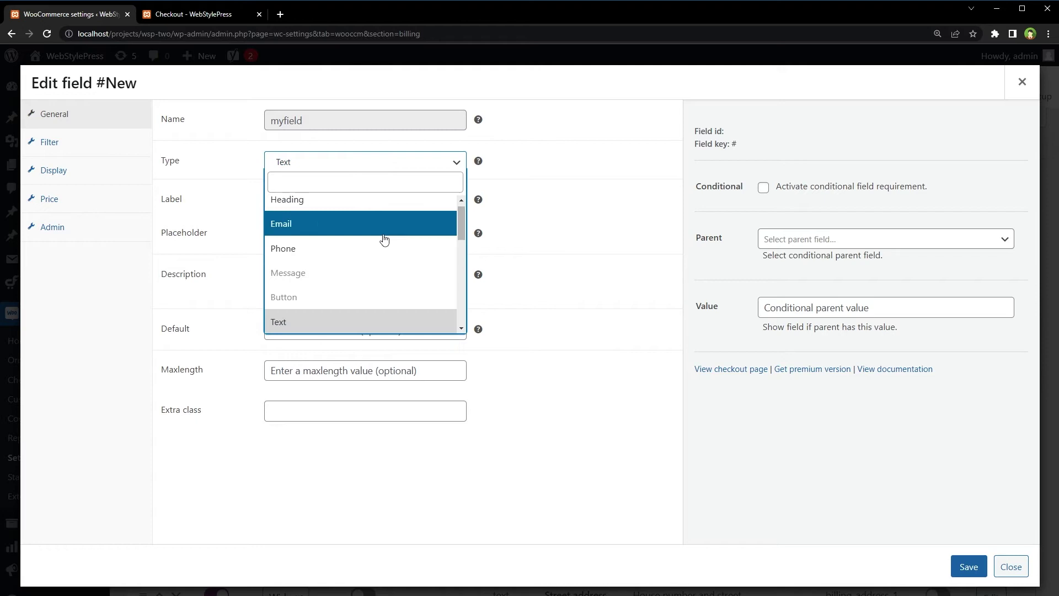
pyautogui.scroll(-2, 410, 253)
pyautogui.scroll(-3, 416, 252)
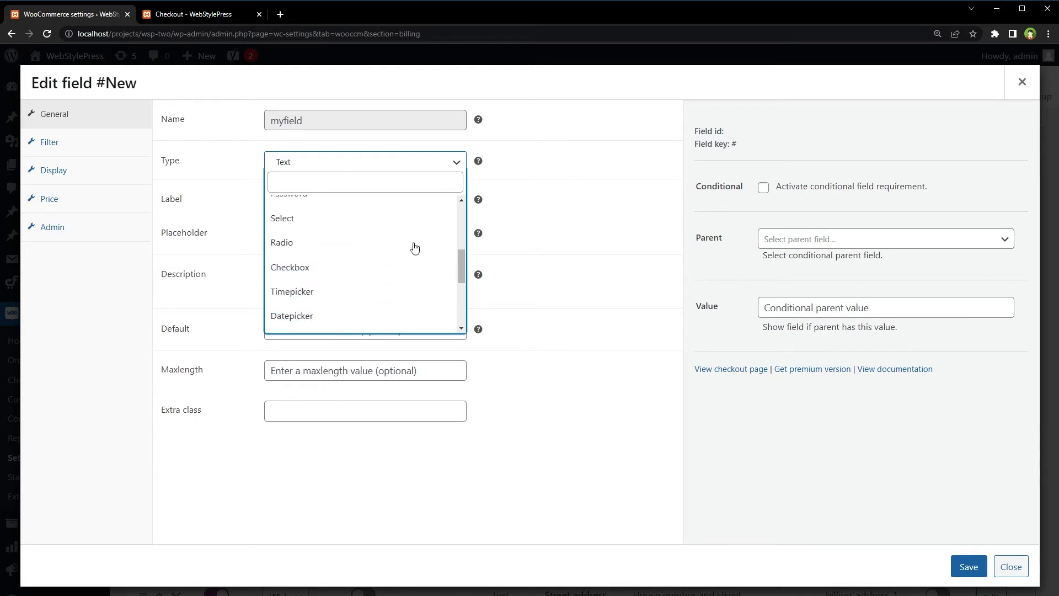
pyautogui.click(385, 225)
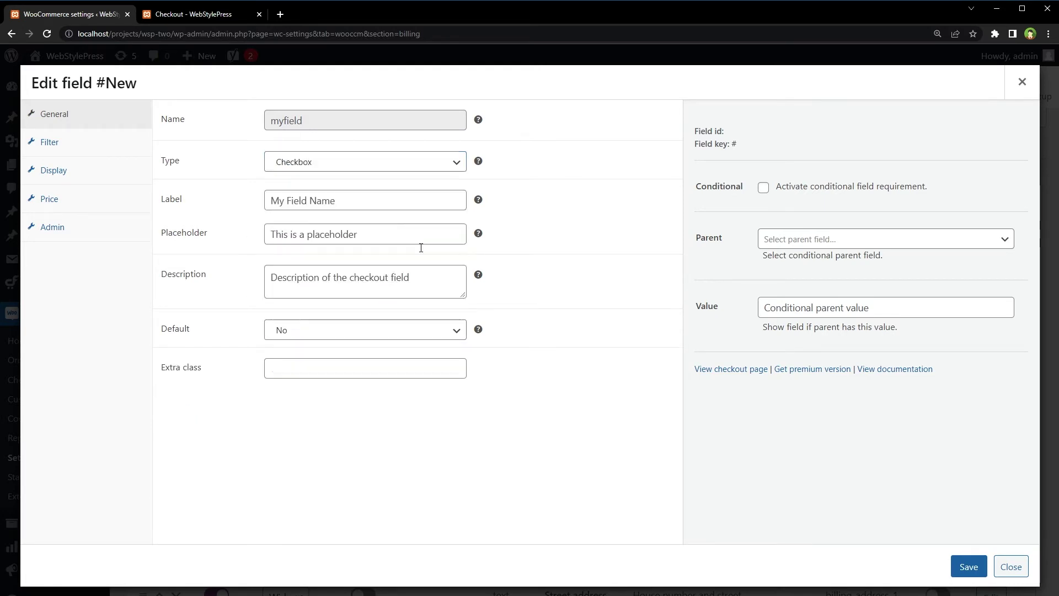
# Label the new checkbox 'Custom Design?' and save the field.
pyautogui.click(313, 204)
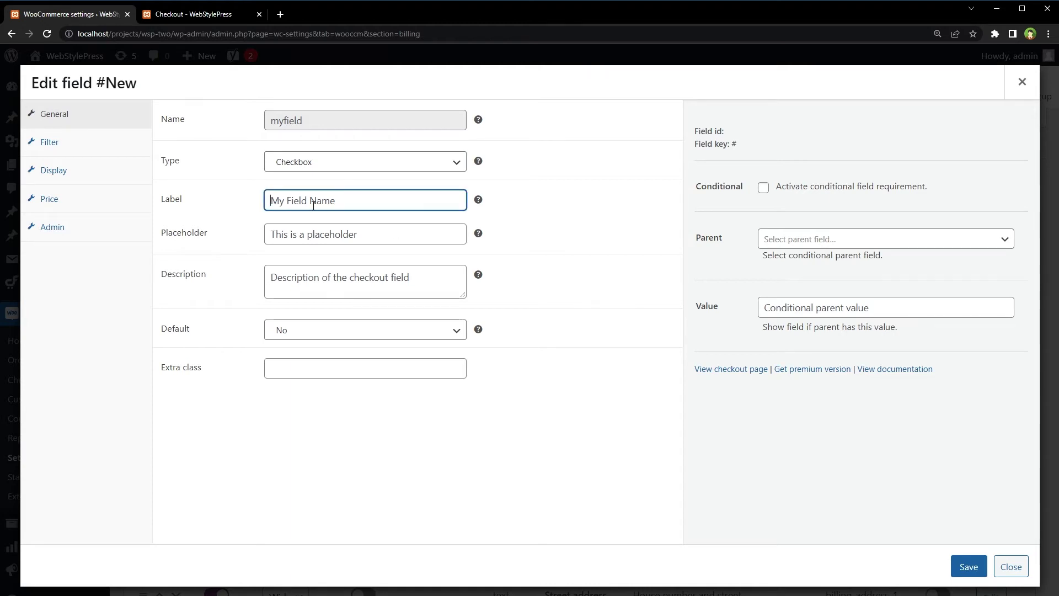
pyautogui.write('Custom Design?')
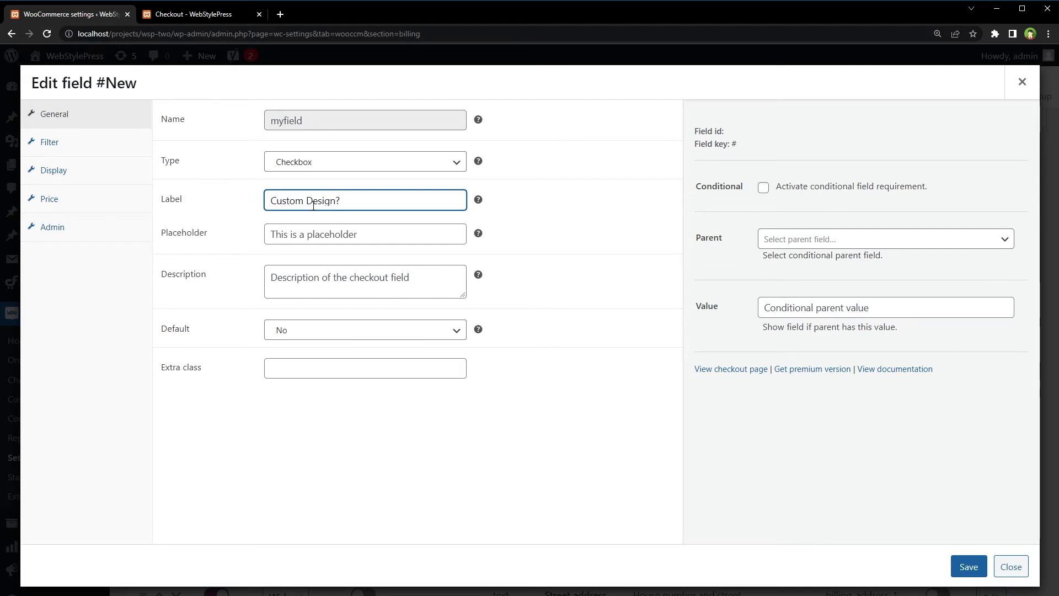
pyautogui.click(428, 414)
pyautogui.click(238, 379)
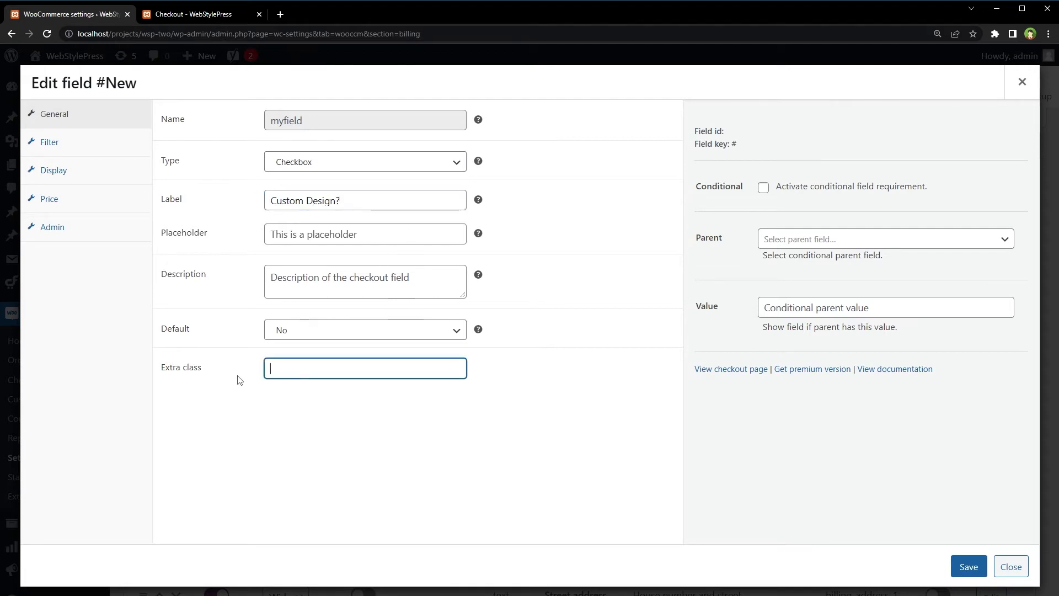
pyautogui.moveTo(209, 376); pyautogui.dragTo(159, 371)
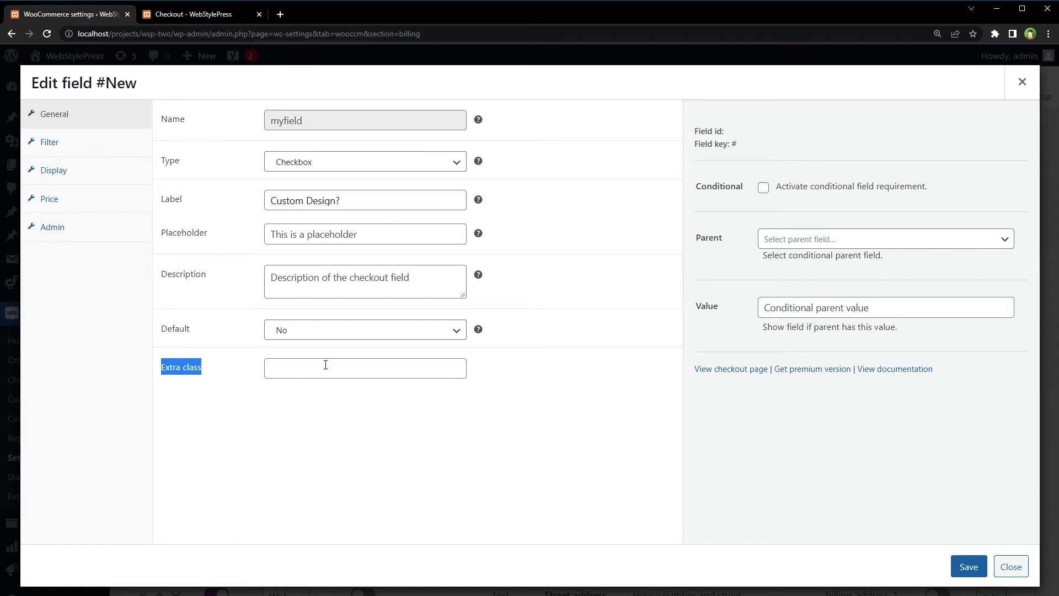
pyautogui.click(376, 415)
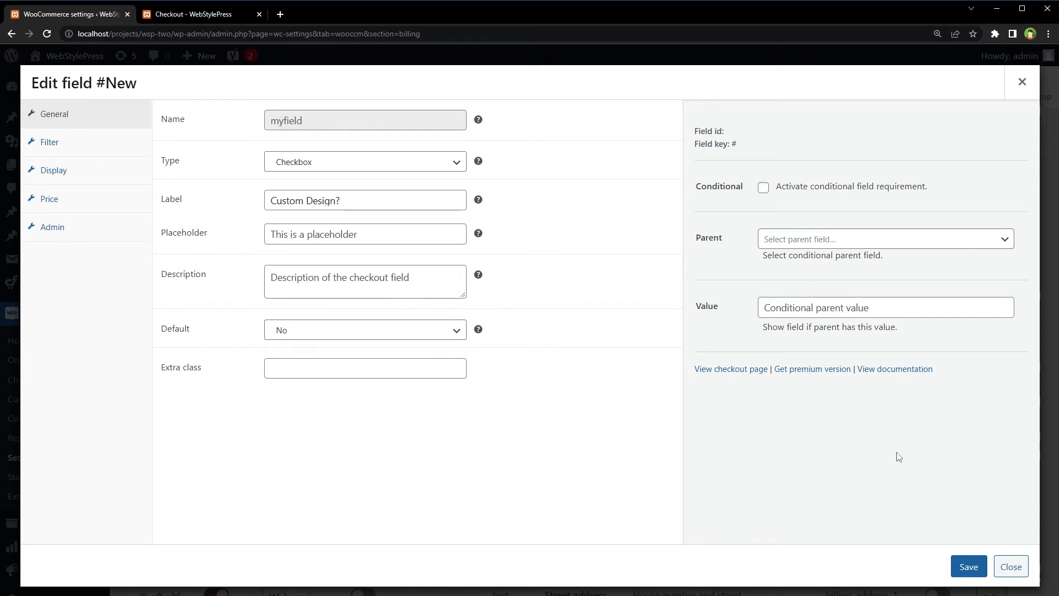
pyautogui.click(956, 566)
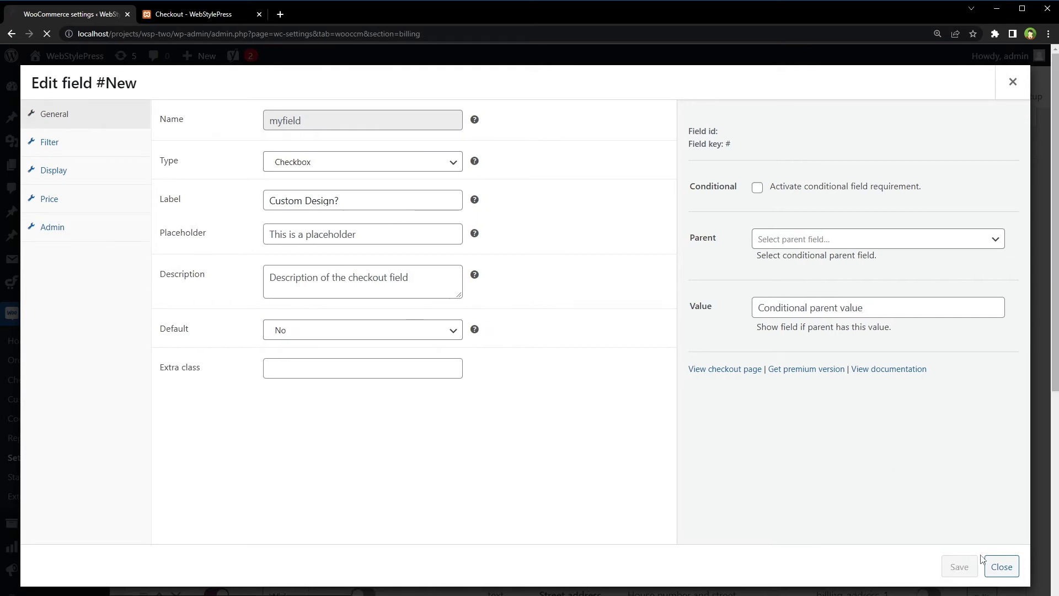
# Save the updated billing fields list with the new checkbox at the bottom.
pyautogui.scroll(-6, 531, 406)
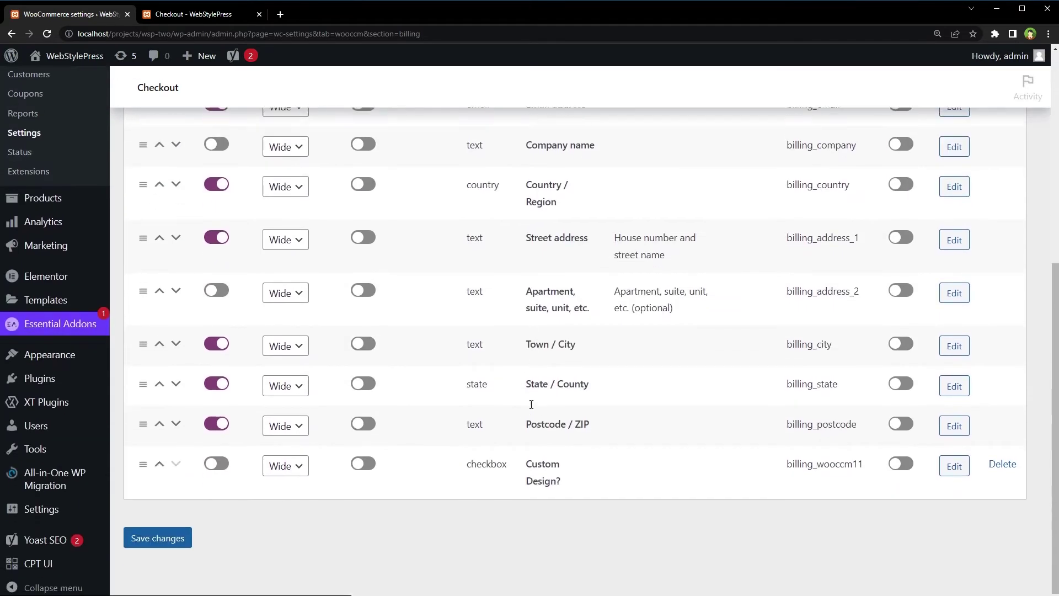
pyautogui.moveTo(521, 457); pyautogui.dragTo(579, 478)
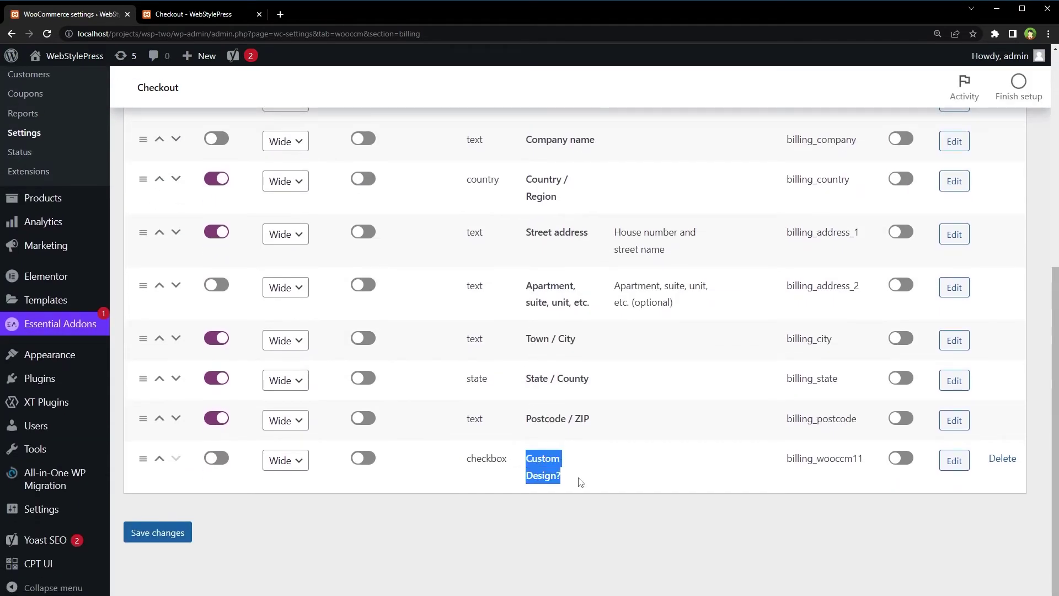
pyautogui.click(580, 483)
pyautogui.click(188, 532)
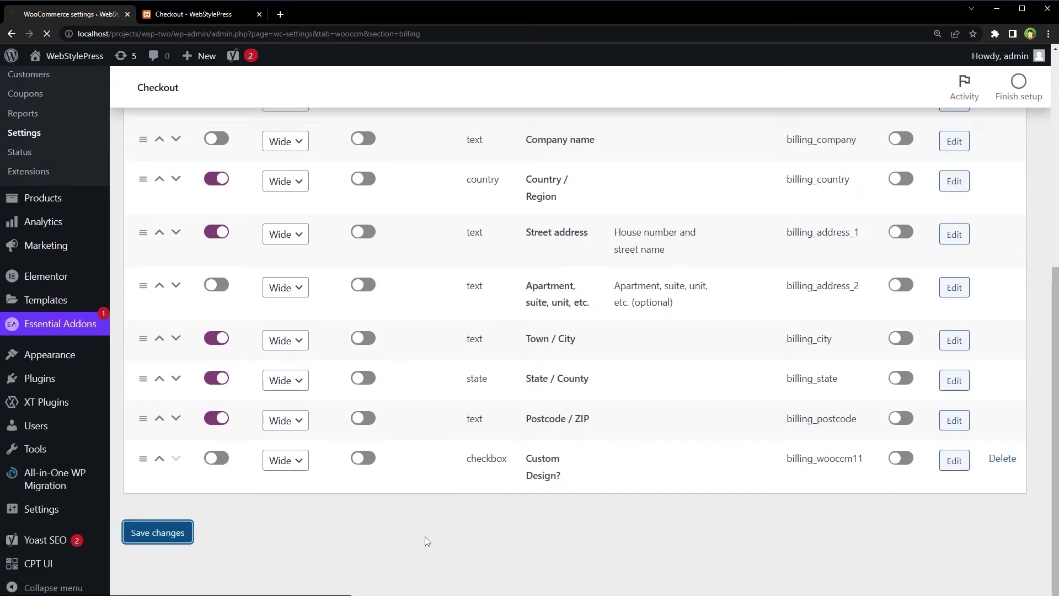
# Start another new billing field of type File.
pyautogui.scroll(5, 438, 479)
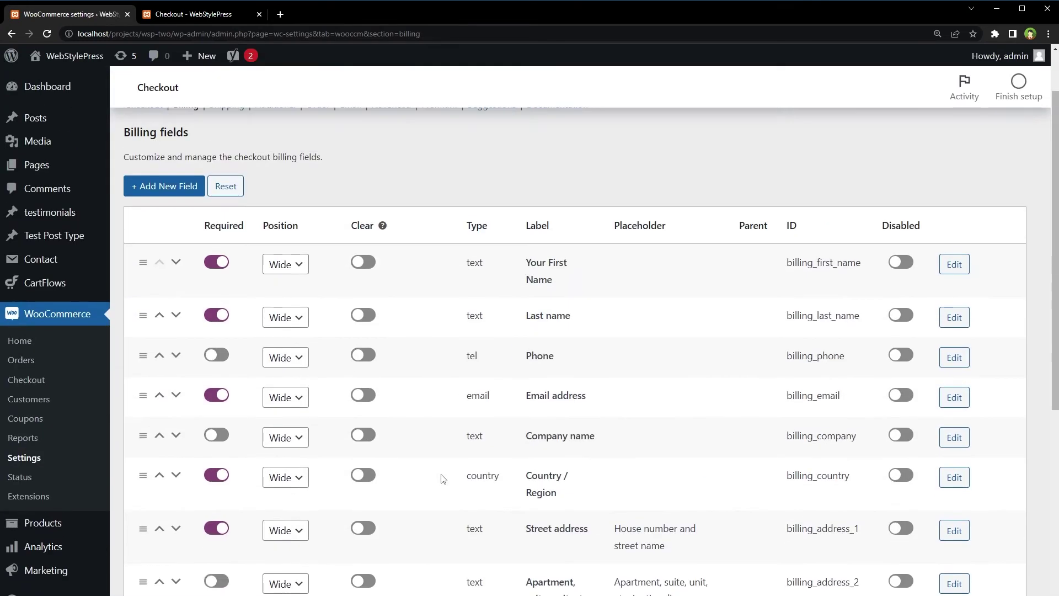
pyautogui.click(172, 187)
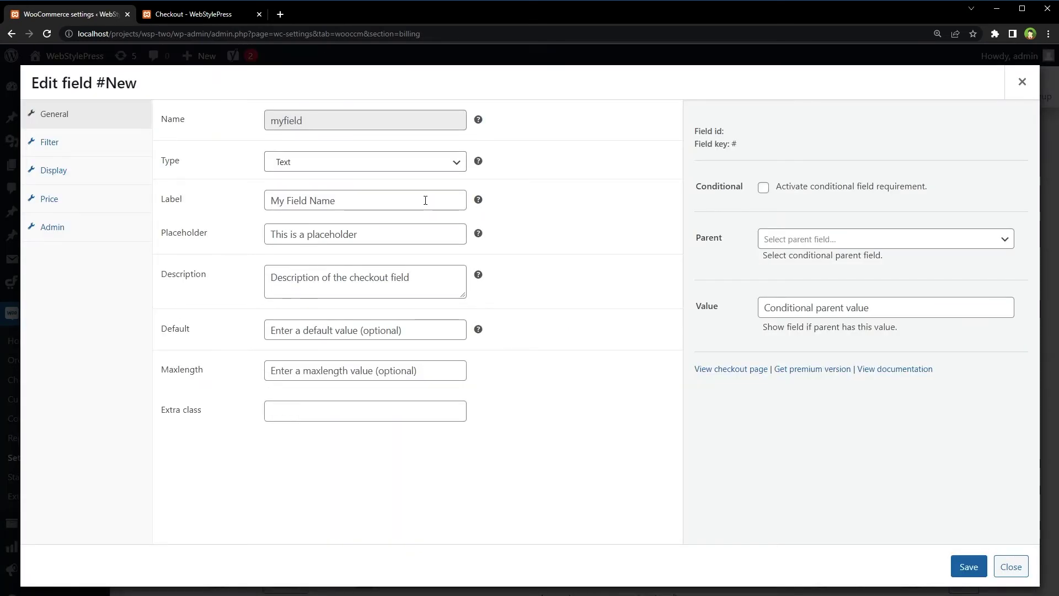
pyautogui.click(317, 165)
pyautogui.scroll(-5, 403, 250)
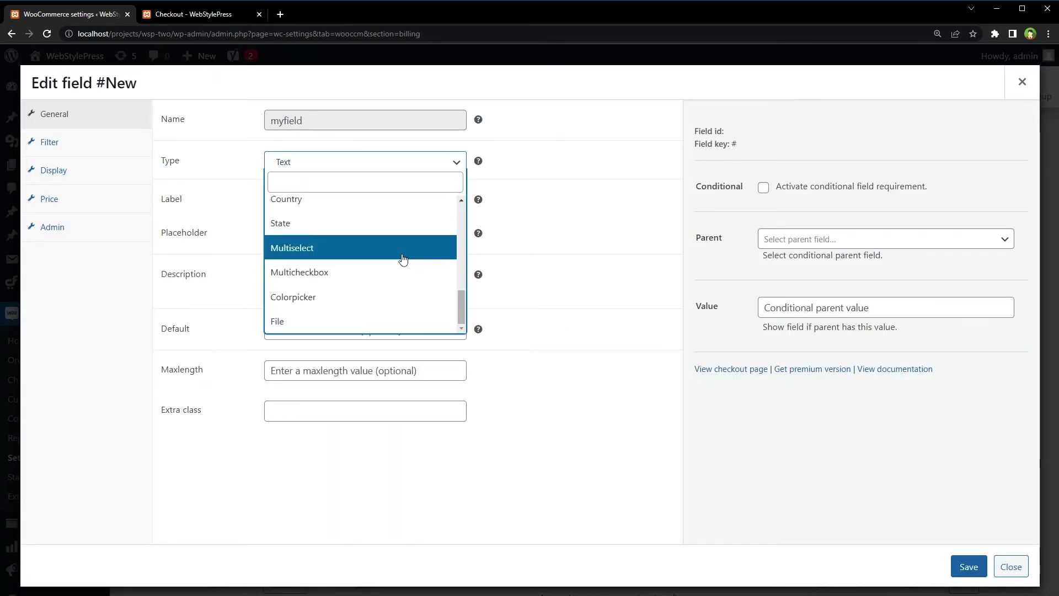
pyautogui.click(332, 326)
# Label it 'Design File' with an 'Upload Design' button and save the field.
pyautogui.click(382, 203)
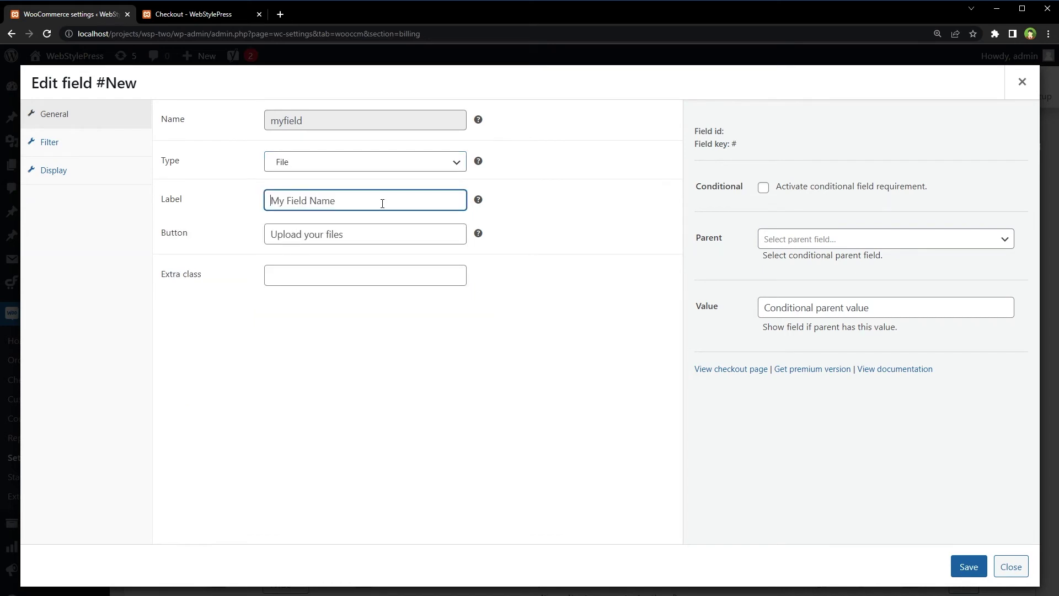
pyautogui.write('Design File')
pyautogui.click(390, 239)
pyautogui.write('Uplo')
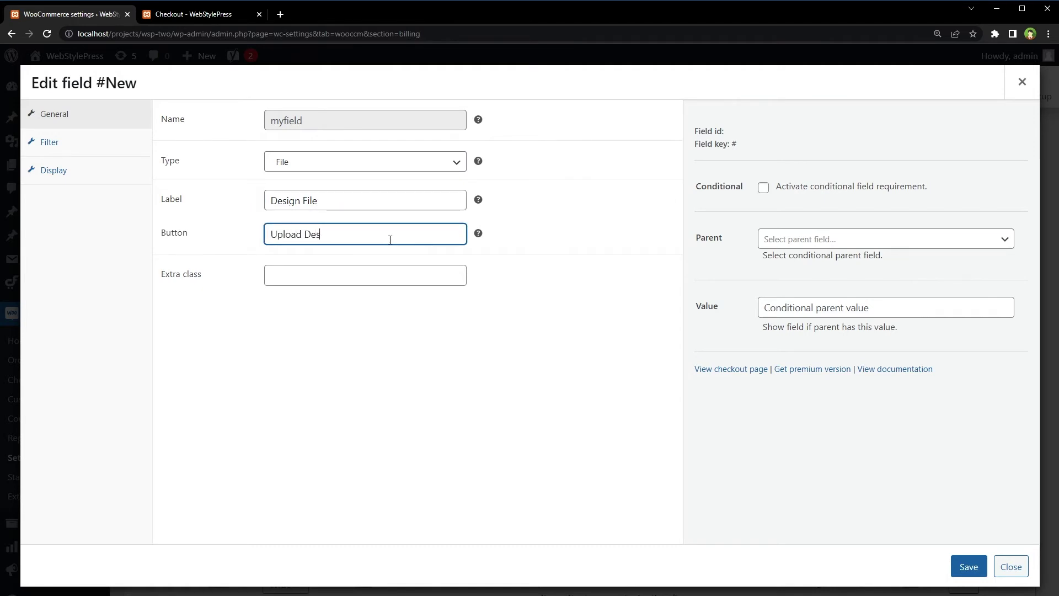
pyautogui.click(440, 314)
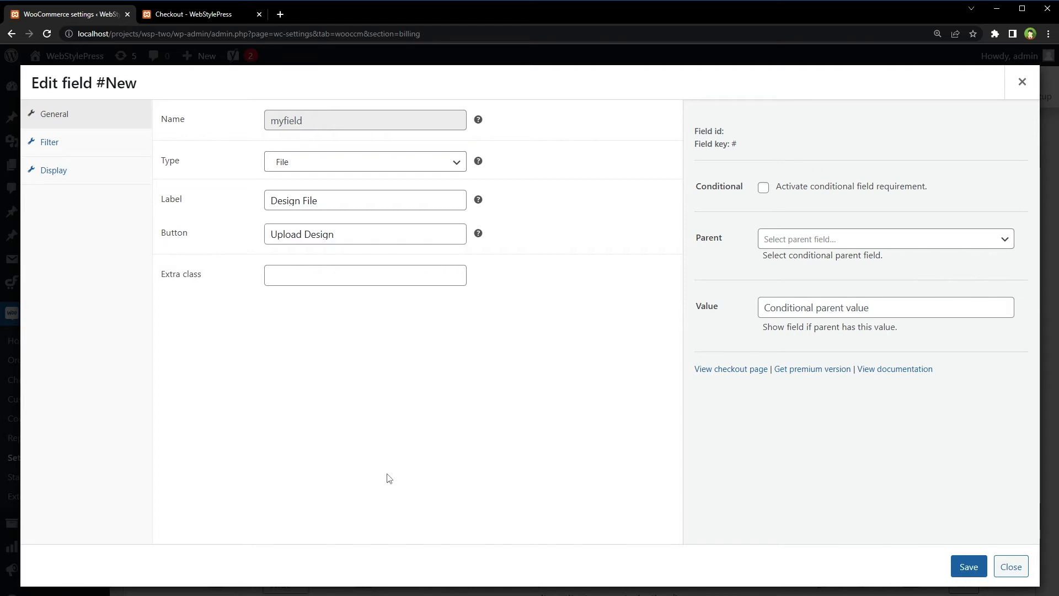
pyautogui.click(968, 566)
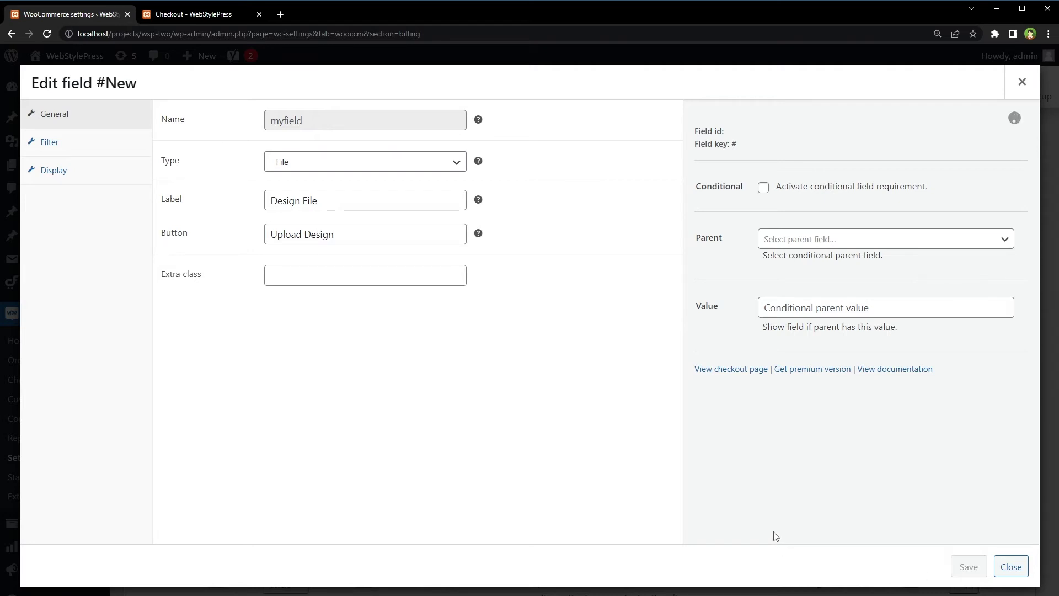
# Close the field editor and save the billing fields.
pyautogui.click(999, 566)
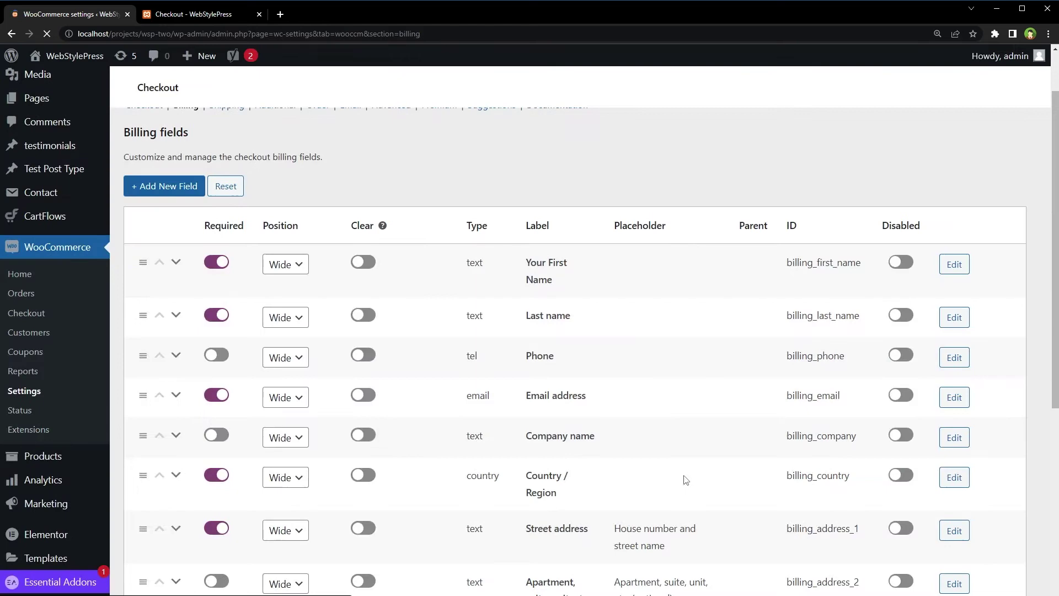
pyautogui.scroll(-6, 573, 331)
pyautogui.click(148, 534)
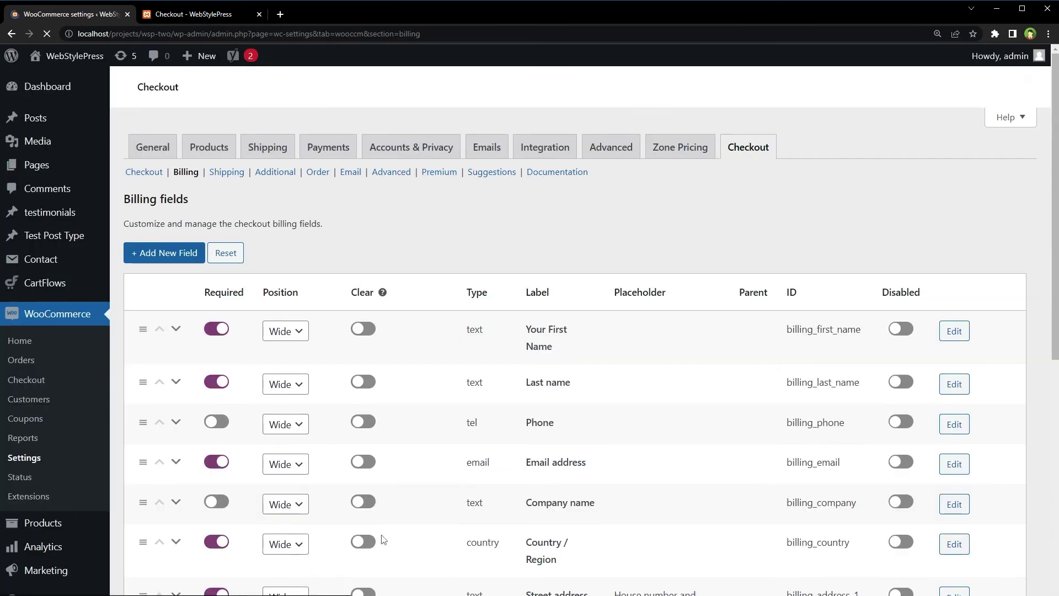
# Reload the storefront checkout and scroll down to the new fields.
pyautogui.click(197, 14)
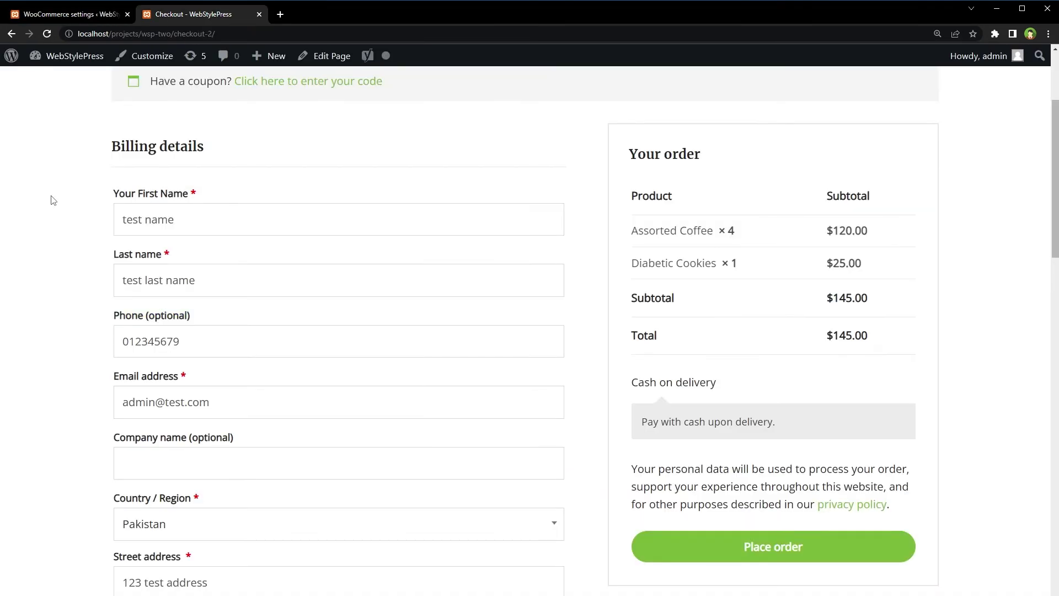
pyautogui.rightClick(51, 197)
pyautogui.click(82, 230)
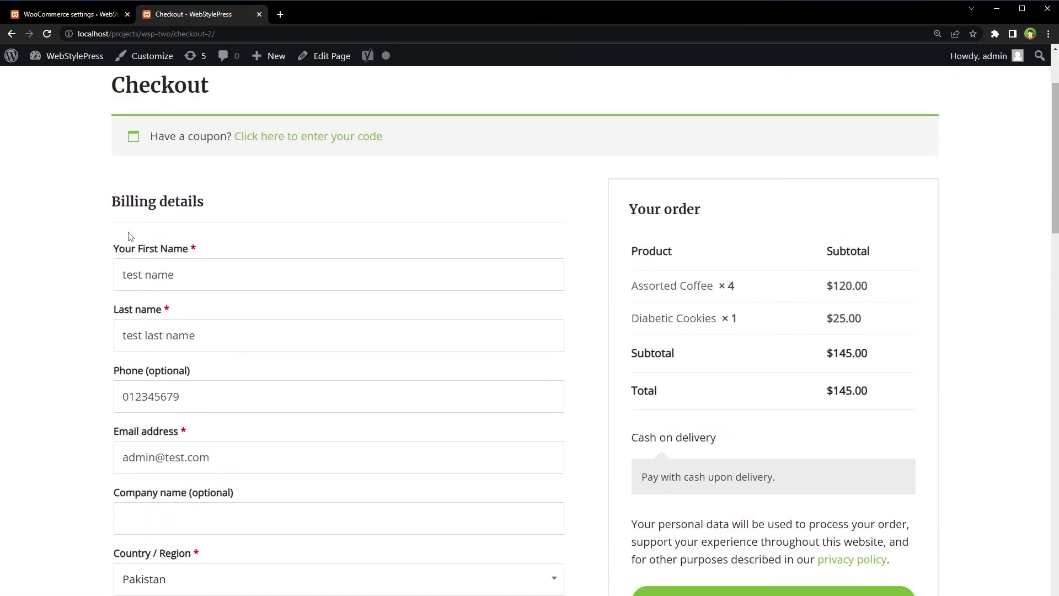
pyautogui.doubleClick(132, 202)
pyautogui.click(89, 279)
pyautogui.scroll(-10, 83, 301)
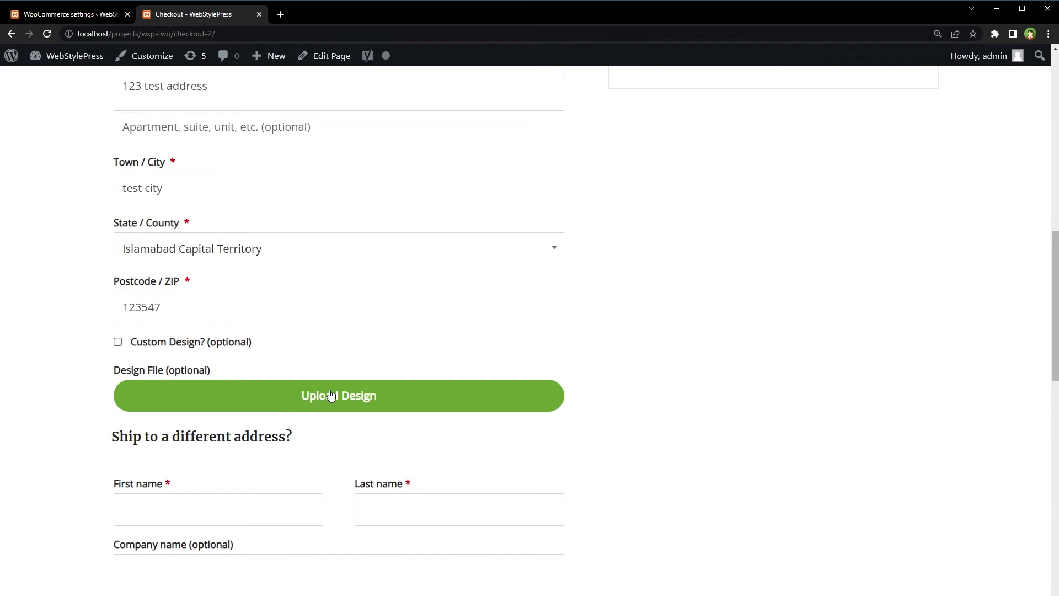
# Upload a gradient image as the Design File, toggle Custom Design? on and off, then return to settings.
pyautogui.click(393, 401)
pyautogui.click(430, 165)
pyautogui.click(802, 482)
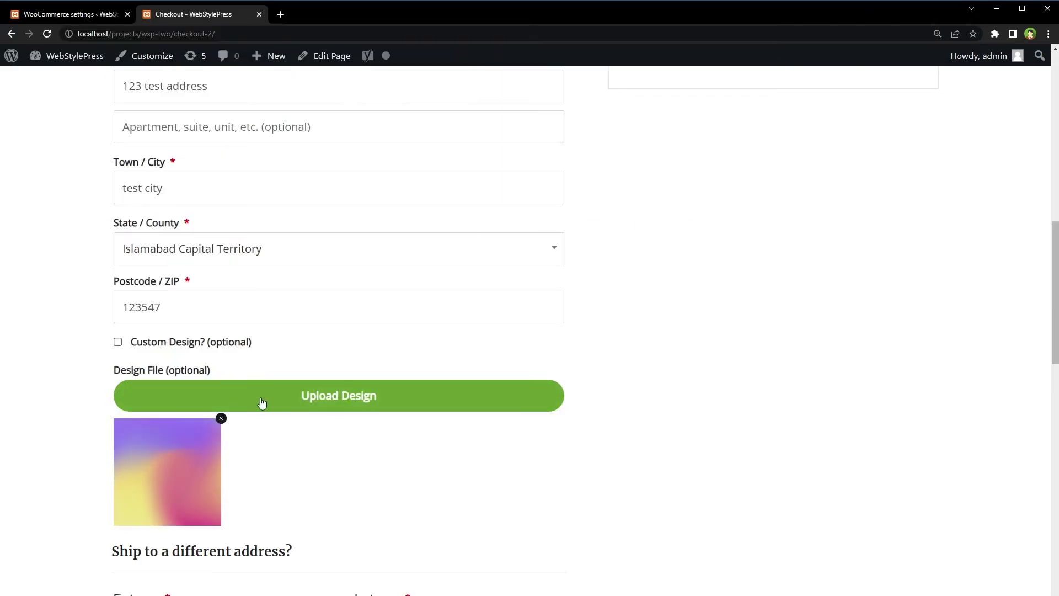
pyautogui.click(118, 342)
pyautogui.click(118, 342)
pyautogui.click(75, 18)
pyautogui.scroll(-8, 436, 406)
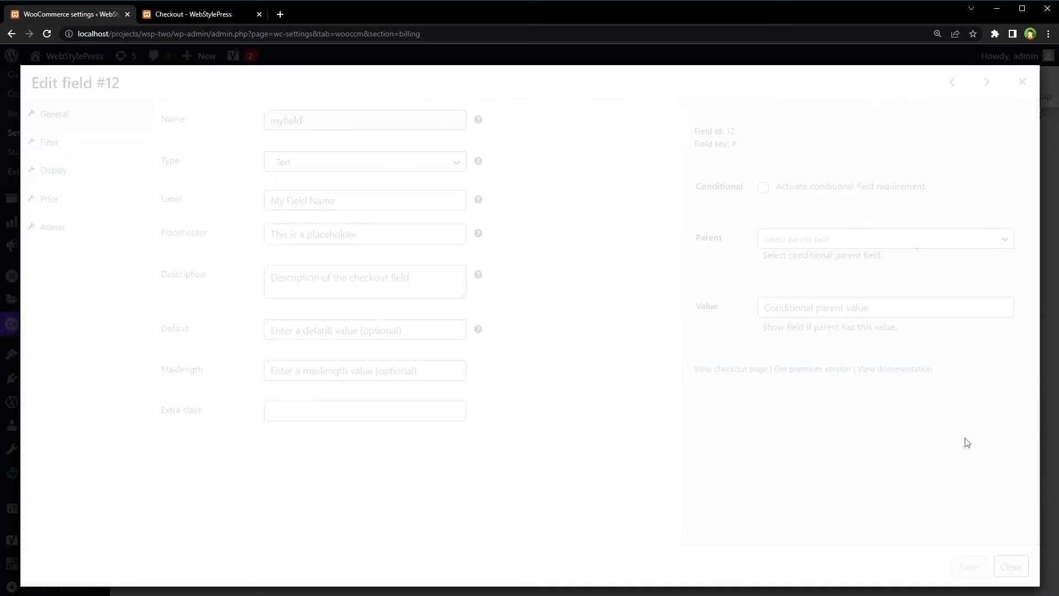
# Give the Design File field parent 'Custom Design?' with value Yes and save it.
pyautogui.click(954, 438)
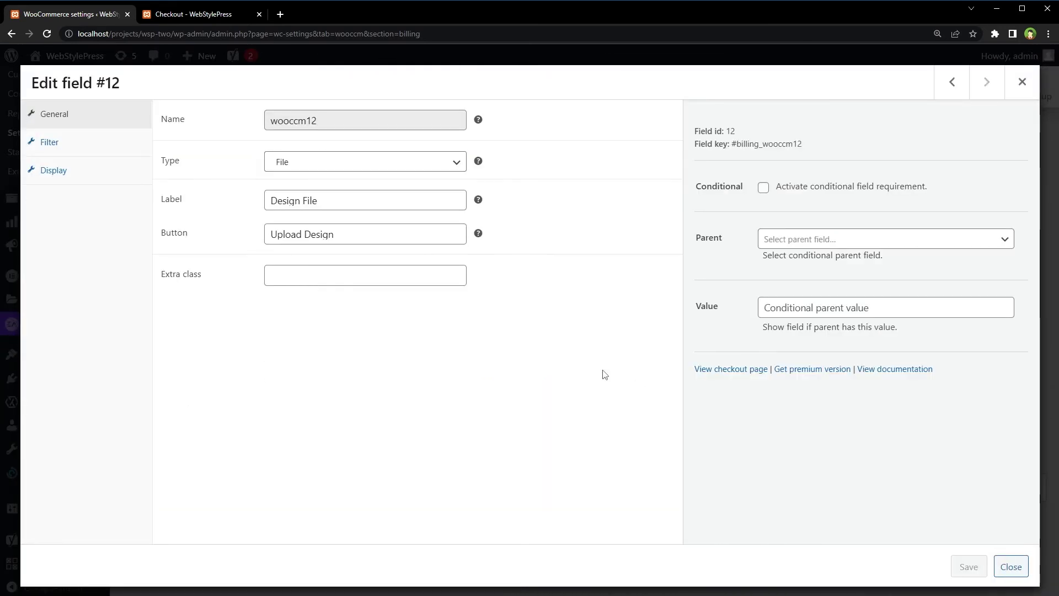
pyautogui.click(871, 243)
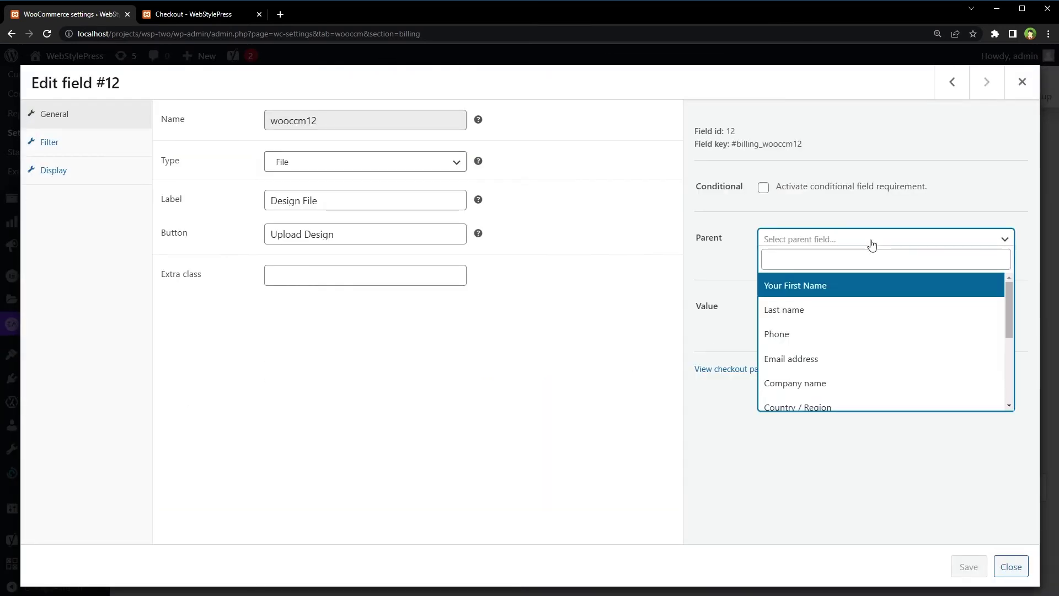
pyautogui.scroll(-3, 886, 363)
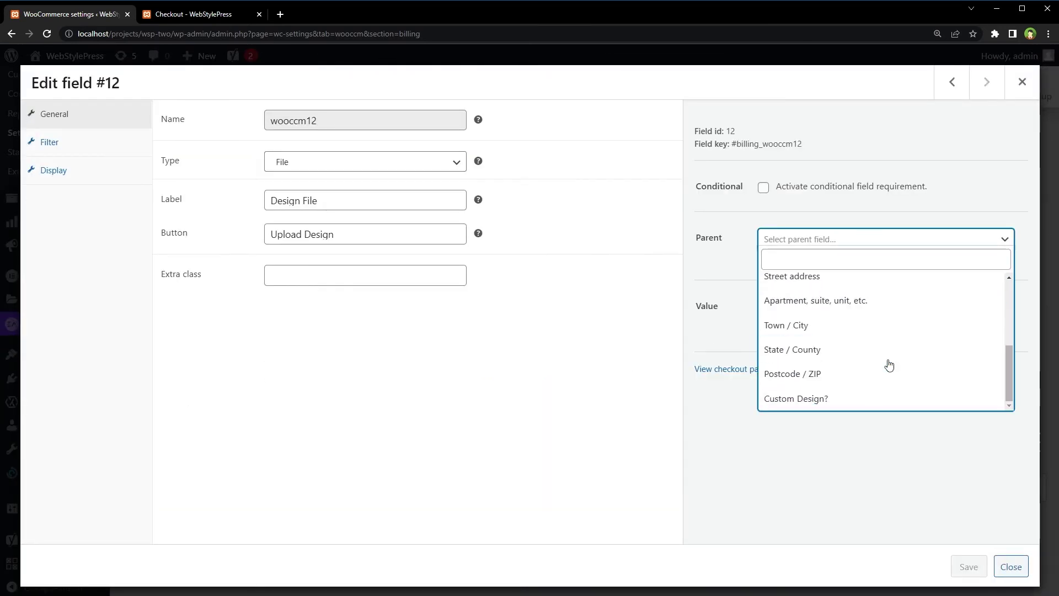
pyautogui.click(838, 403)
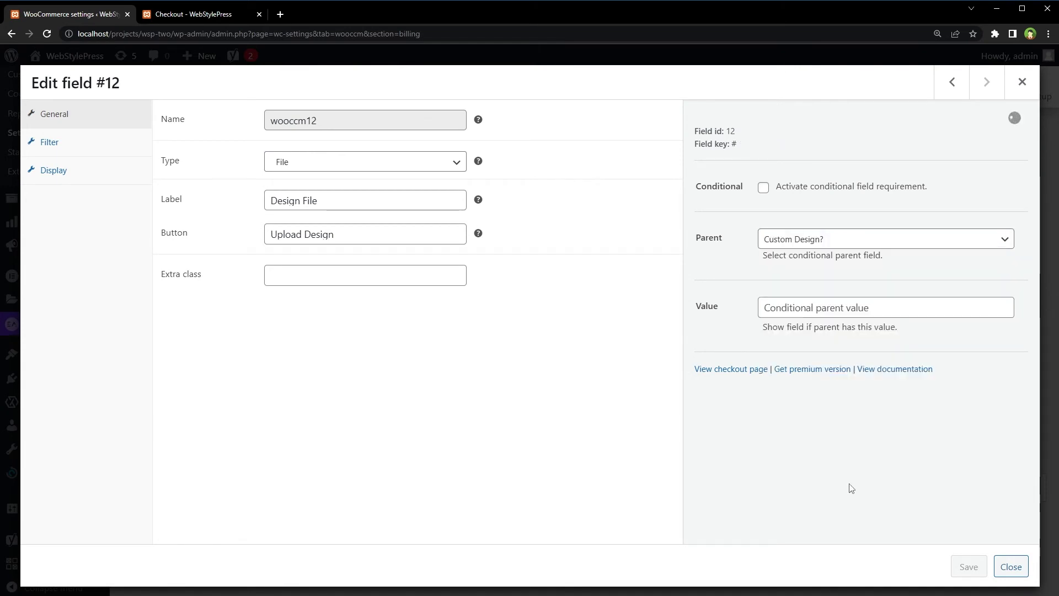
pyautogui.click(832, 329)
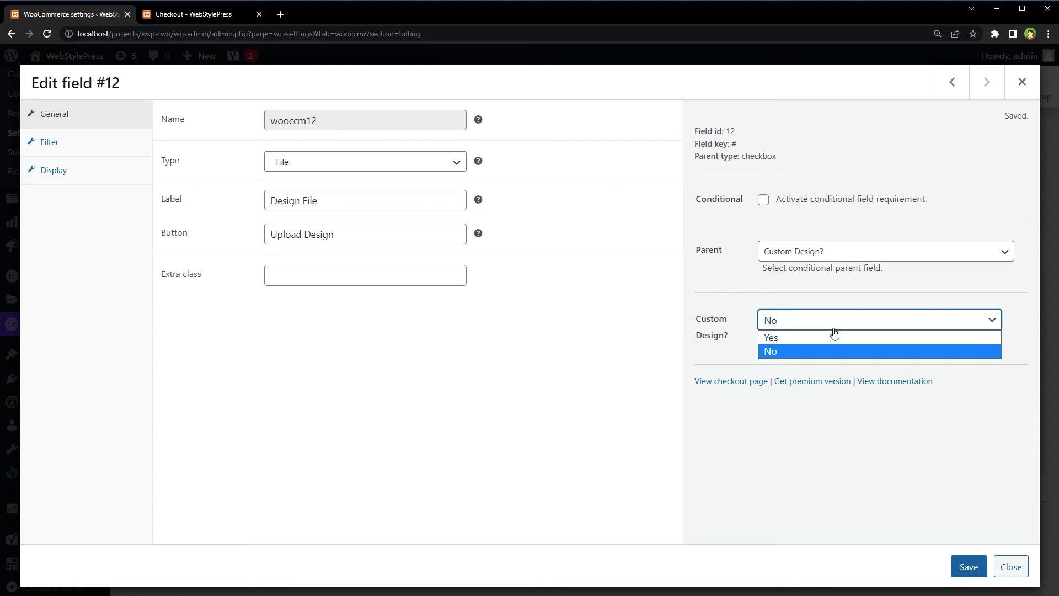
pyautogui.click(832, 337)
pyautogui.click(758, 456)
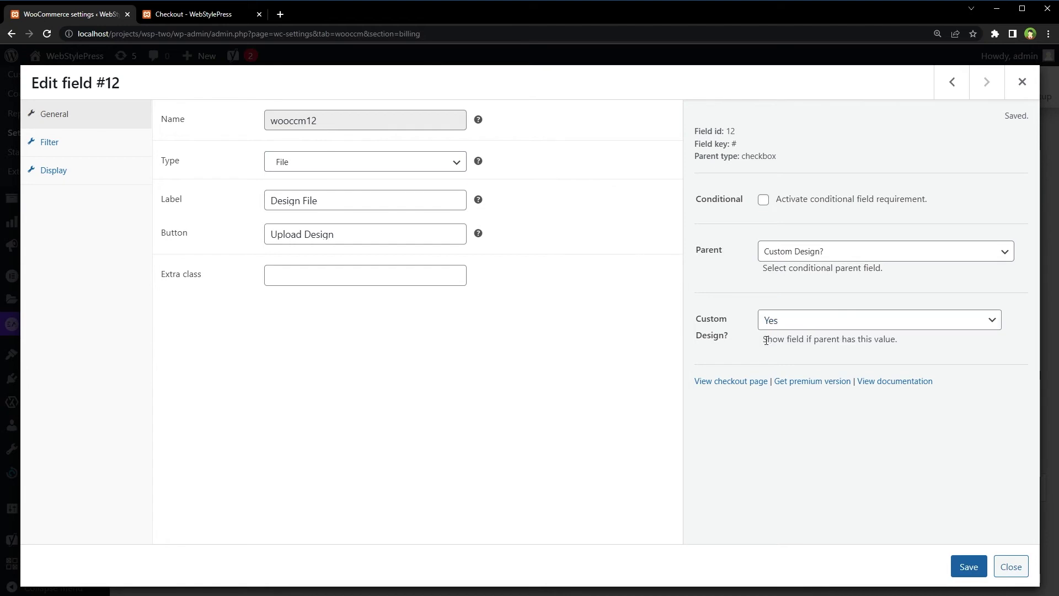
pyautogui.moveTo(764, 338); pyautogui.dragTo(902, 347)
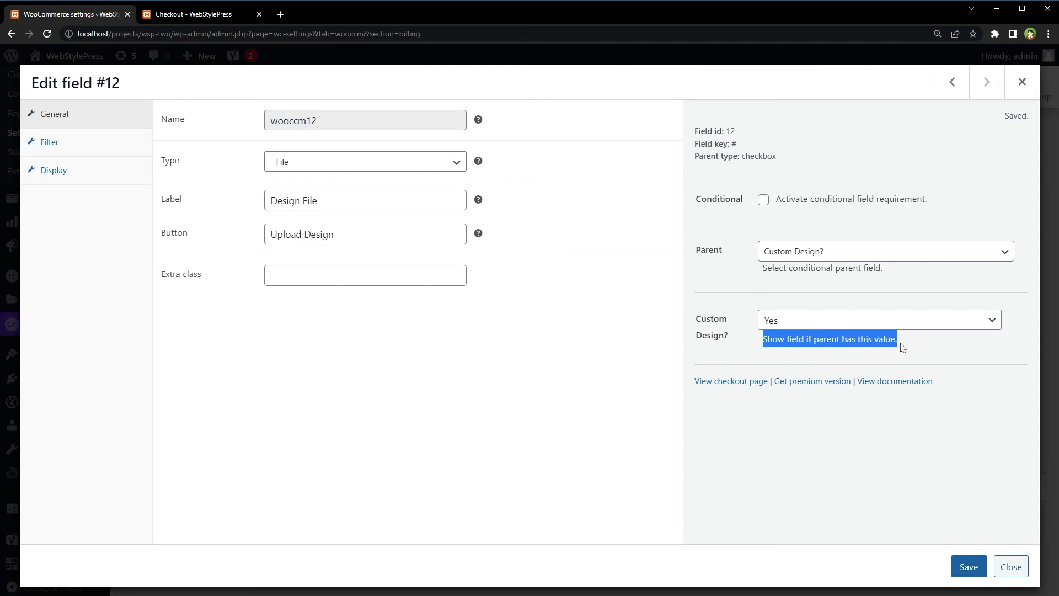
pyautogui.click(761, 321)
pyautogui.click(789, 326)
pyautogui.click(777, 444)
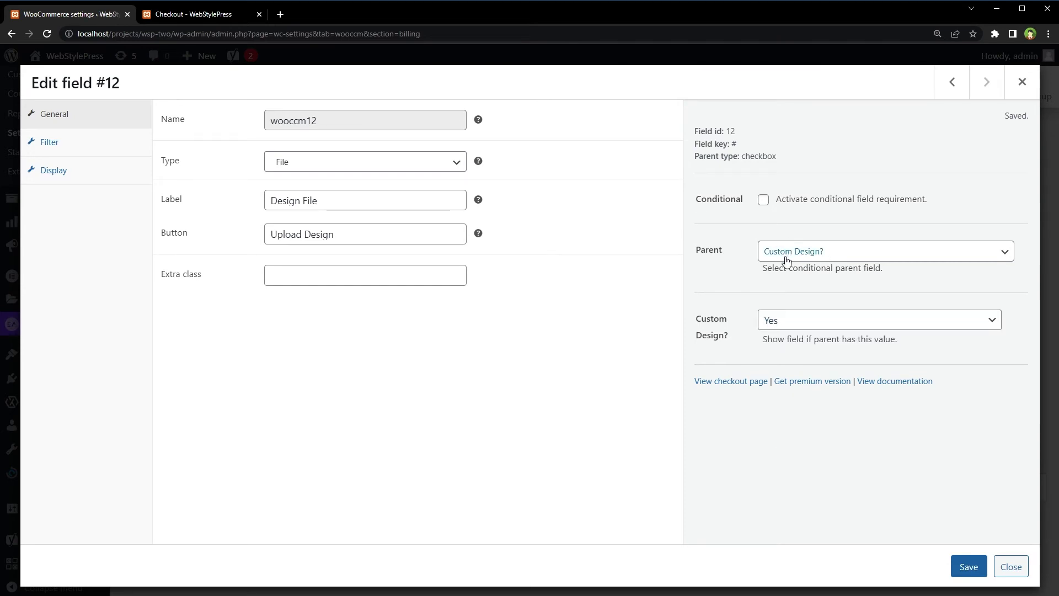
pyautogui.click(962, 561)
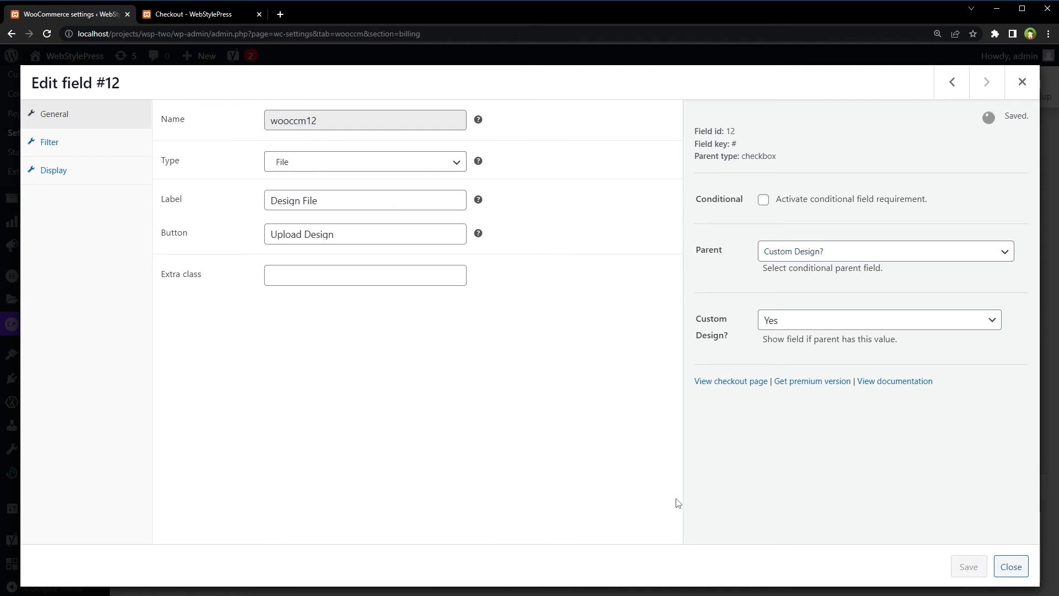
# Close the field editor and reload the storefront checkout page.
pyautogui.click(1011, 566)
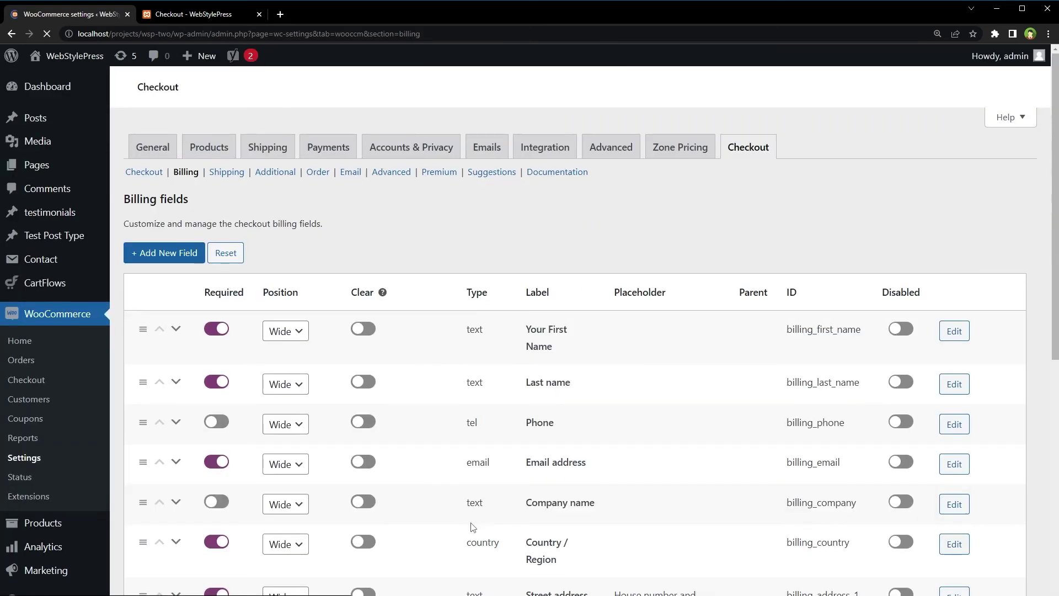
pyautogui.click(201, 14)
pyautogui.rightClick(55, 204)
pyautogui.click(76, 234)
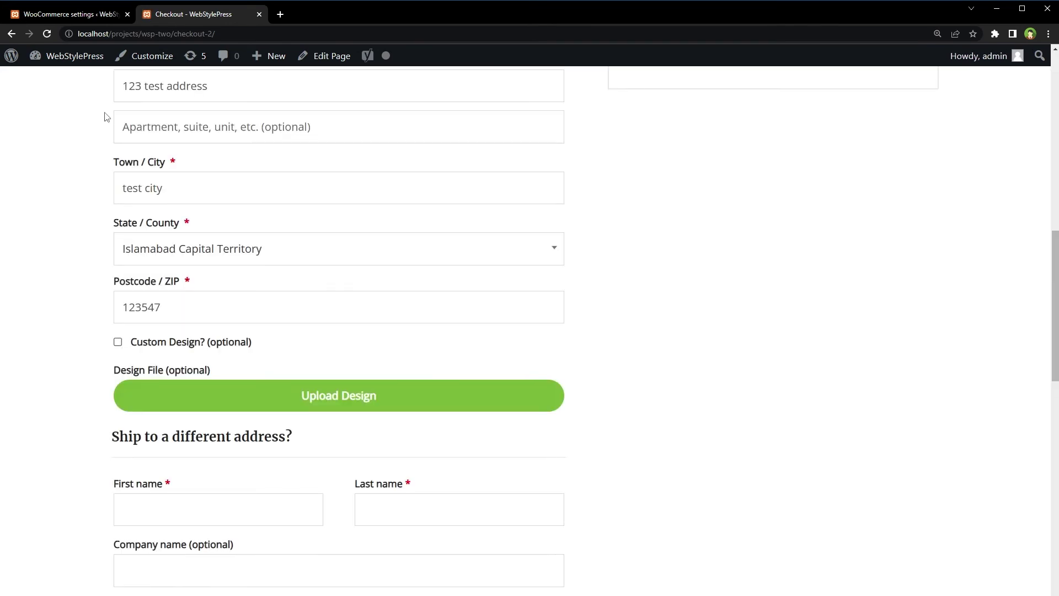
# Tick 'Activate conditional field requirement' on Design File, save it, and save the billing fields.
pyautogui.click(62, 12)
pyautogui.scroll(-8, 515, 375)
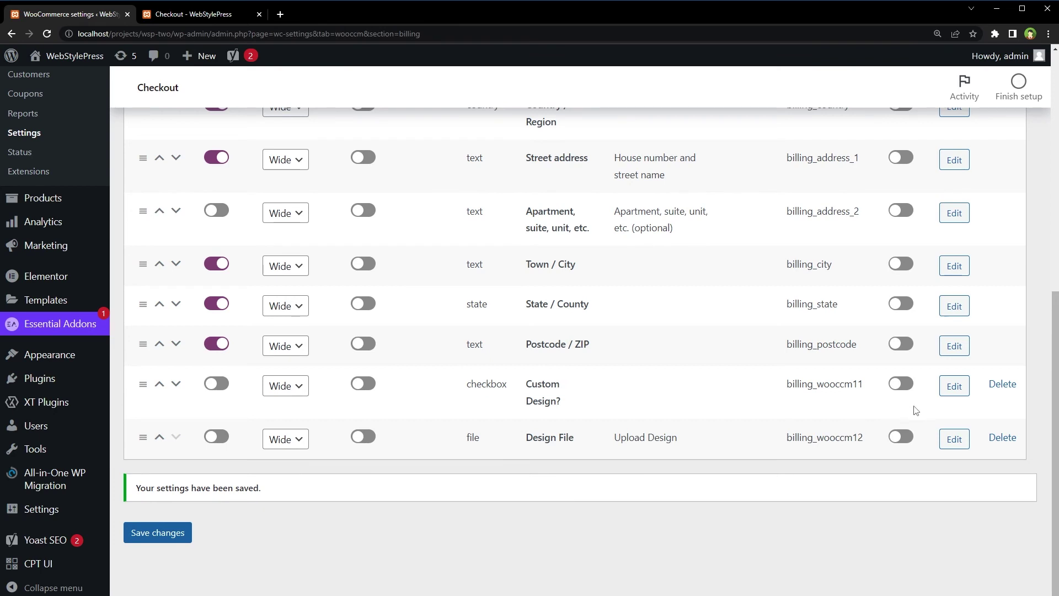
pyautogui.moveTo(525, 379); pyautogui.dragTo(599, 424)
pyautogui.click(757, 507)
pyautogui.click(951, 439)
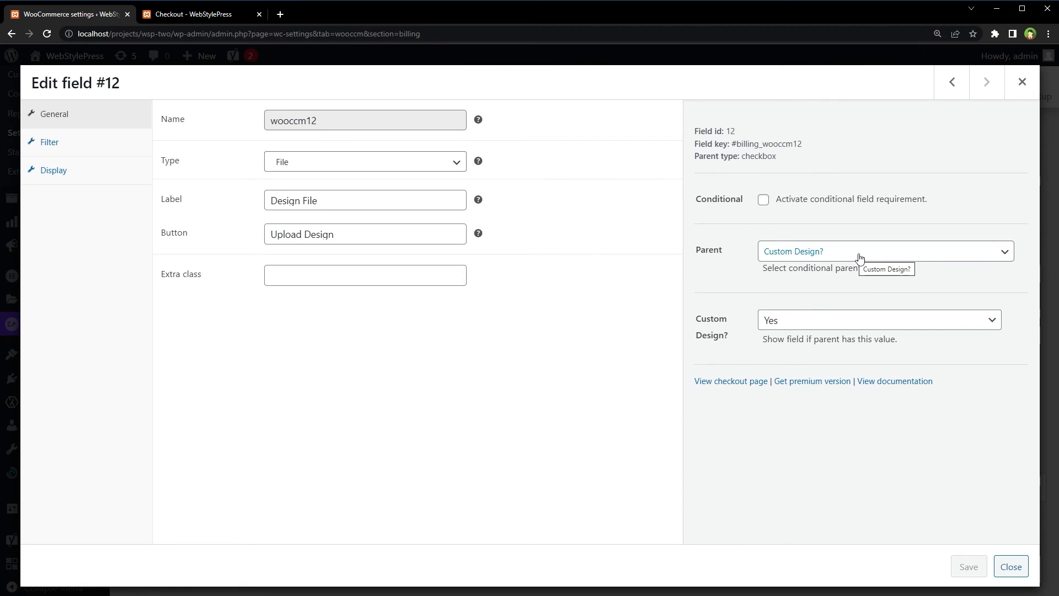
pyautogui.moveTo(781, 199); pyautogui.dragTo(896, 199)
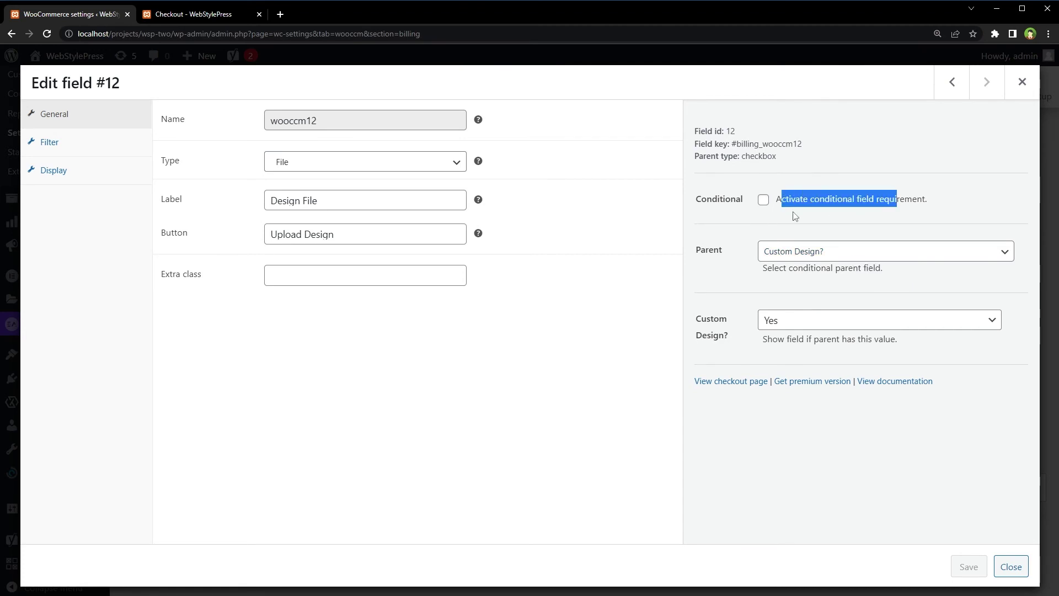
pyautogui.click(763, 200)
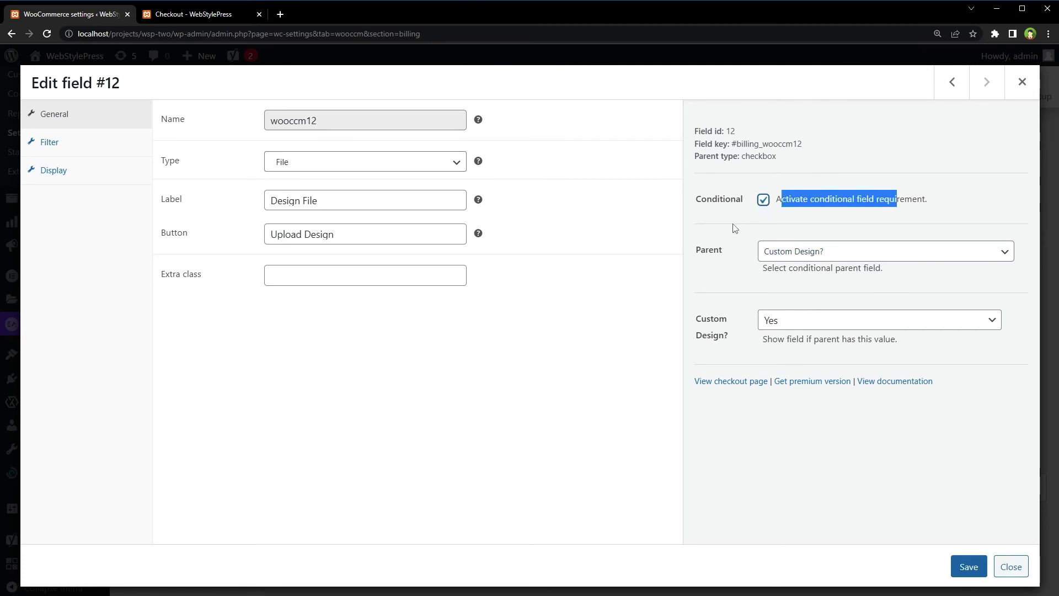
pyautogui.click(815, 474)
pyautogui.click(966, 566)
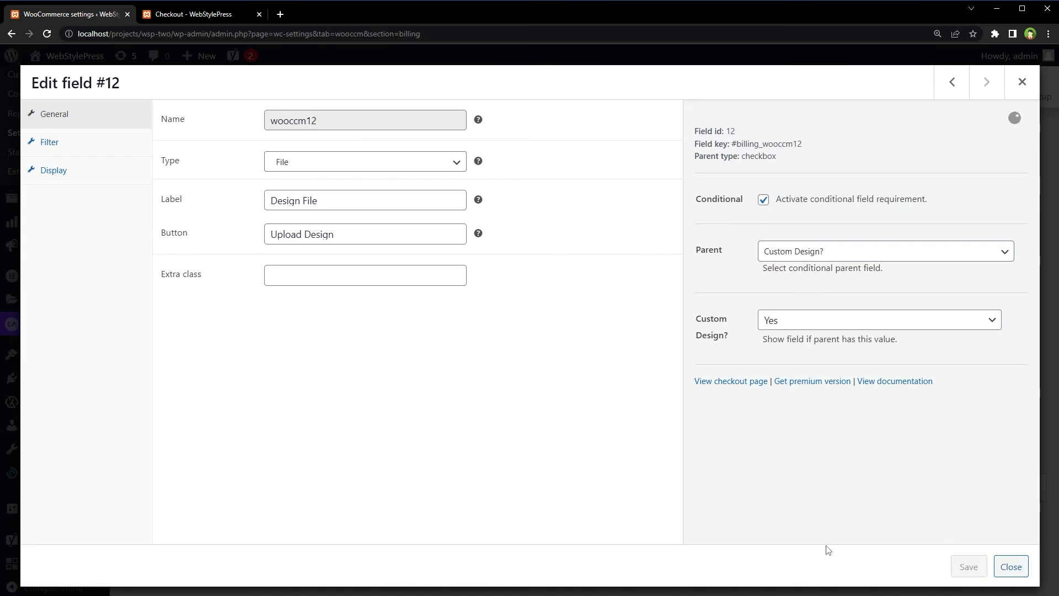
pyautogui.click(1004, 563)
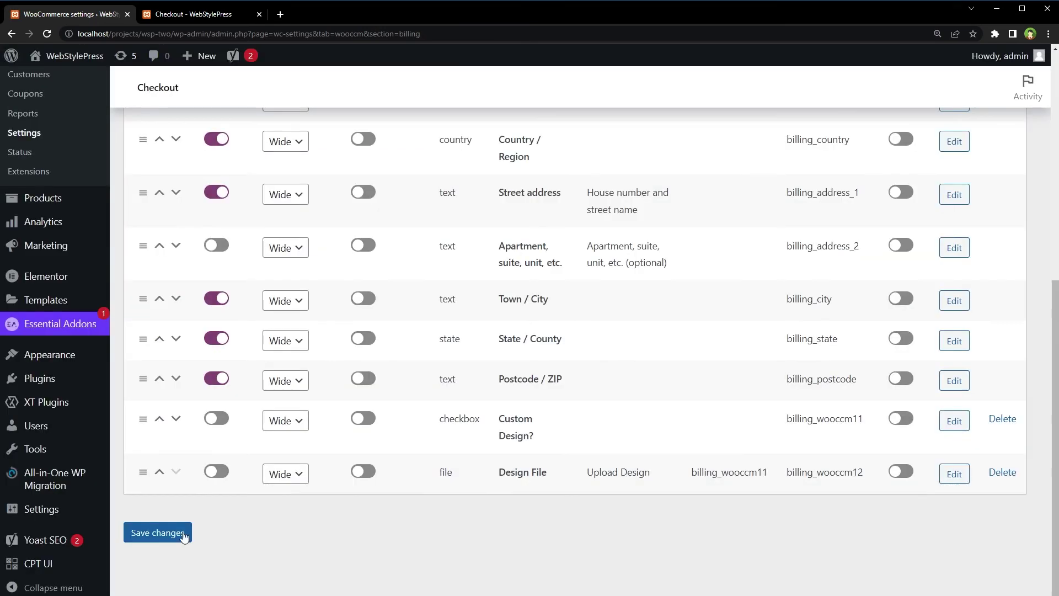
pyautogui.click(160, 532)
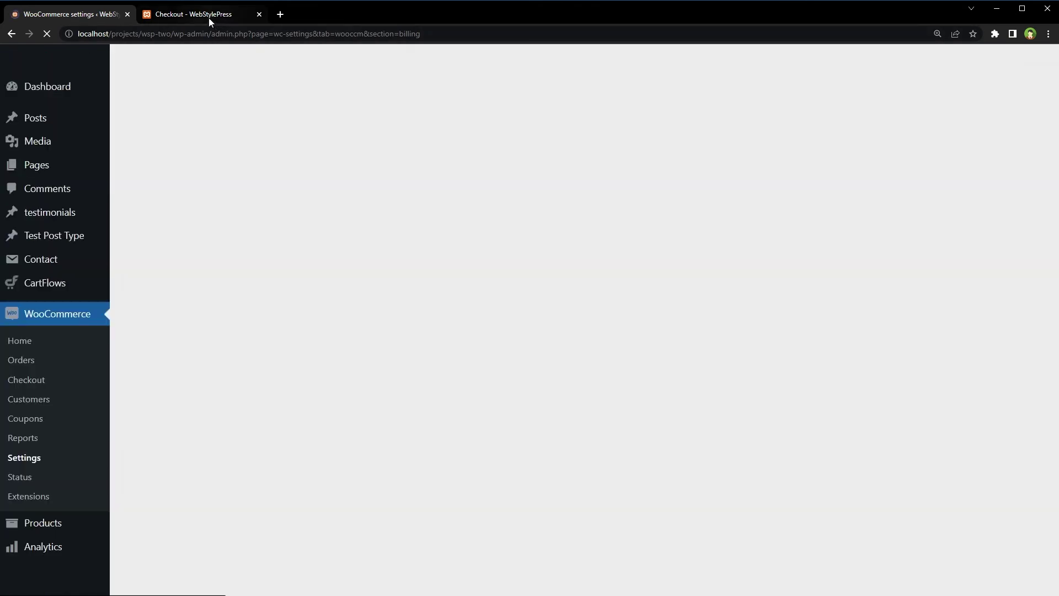
# Reload the checkout, tick Custom Design? to reveal the Design File upload, and scroll through the form.
pyautogui.click(210, 14)
pyautogui.rightClick(54, 191)
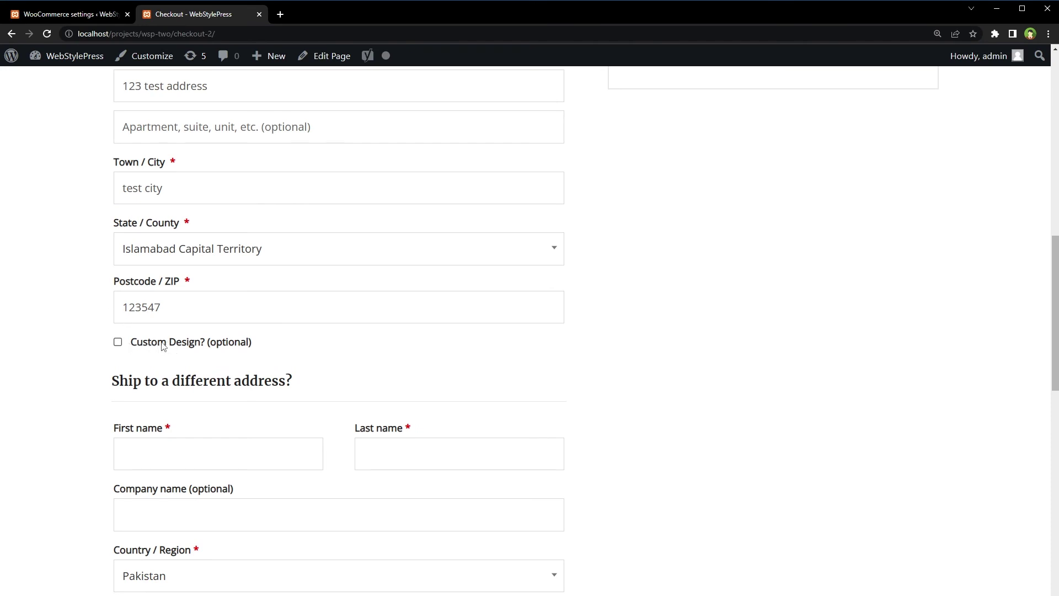
pyautogui.click(151, 346)
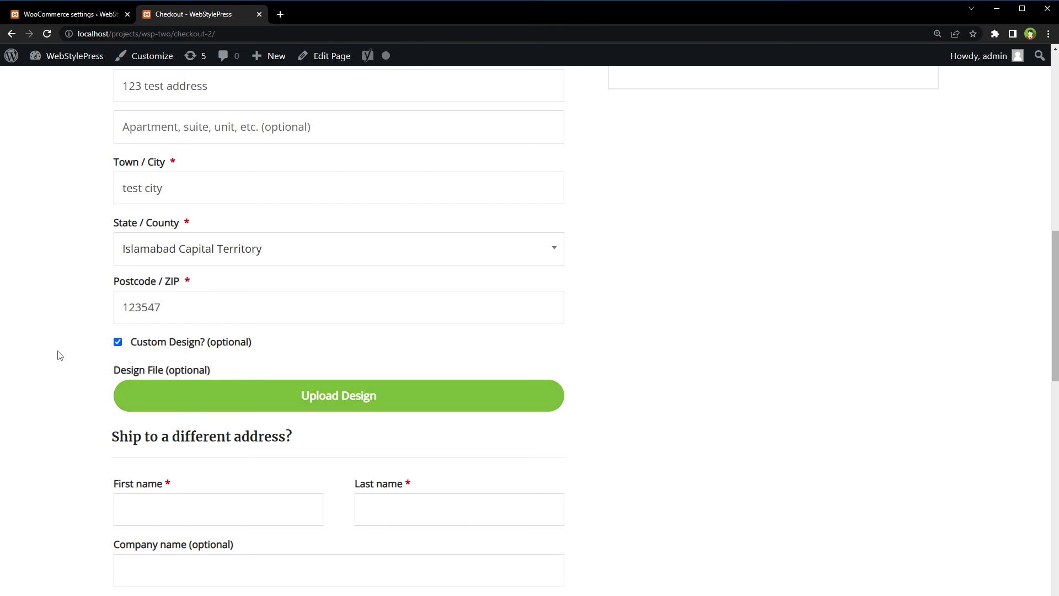
pyautogui.scroll(13, 59, 355)
pyautogui.doubleClick(126, 313)
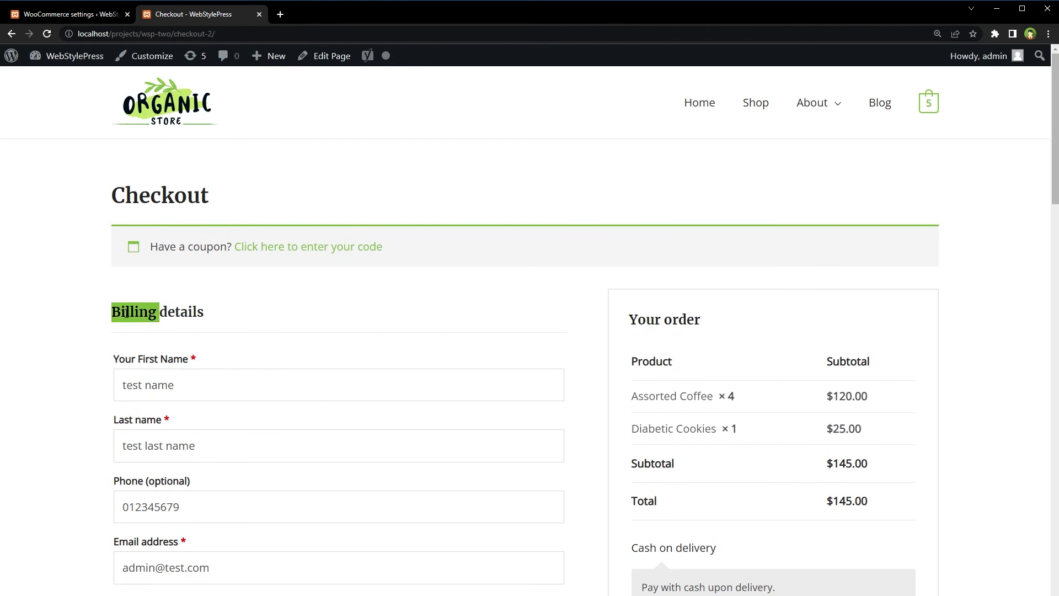
pyautogui.click(72, 335)
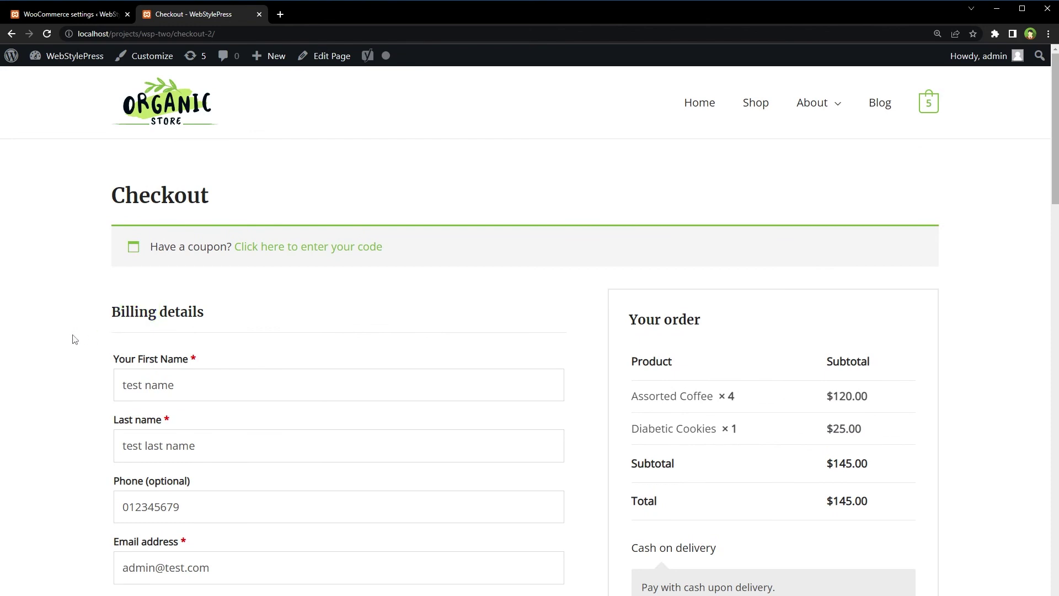
pyautogui.scroll(-15, 80, 356)
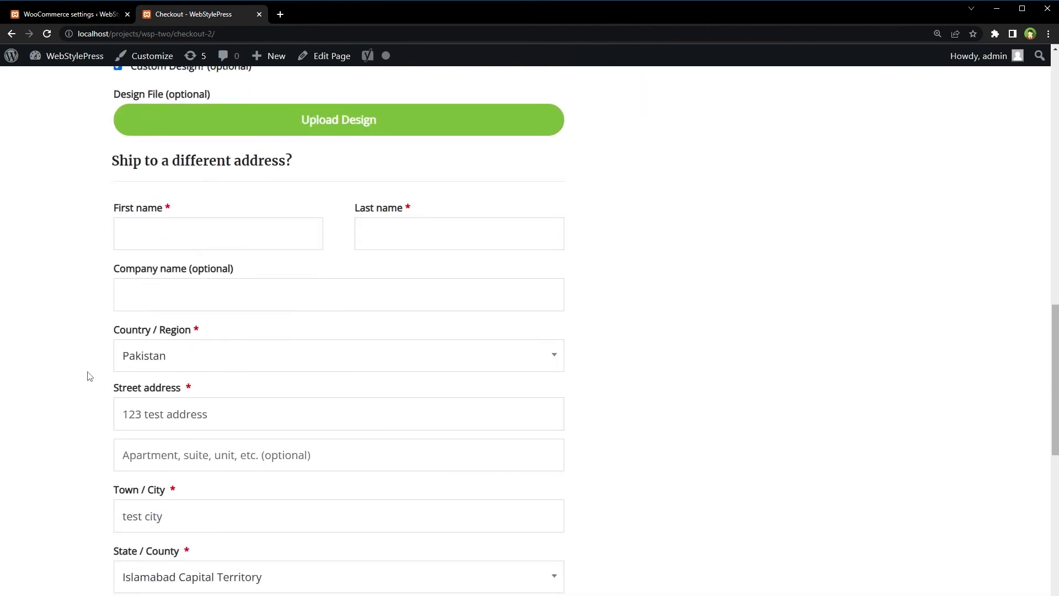
pyautogui.doubleClick(131, 163)
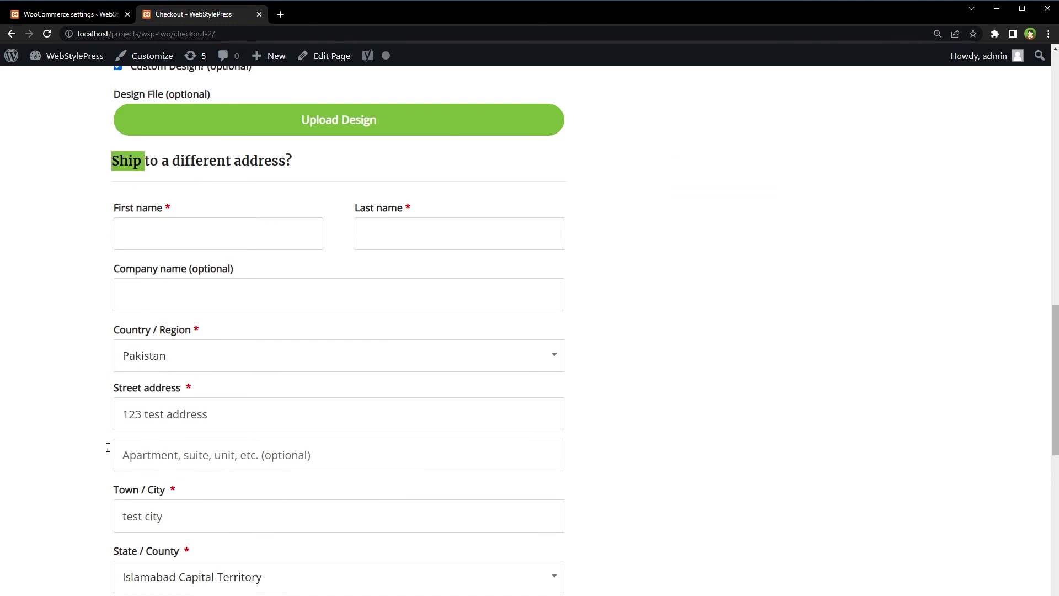
pyautogui.click(72, 357)
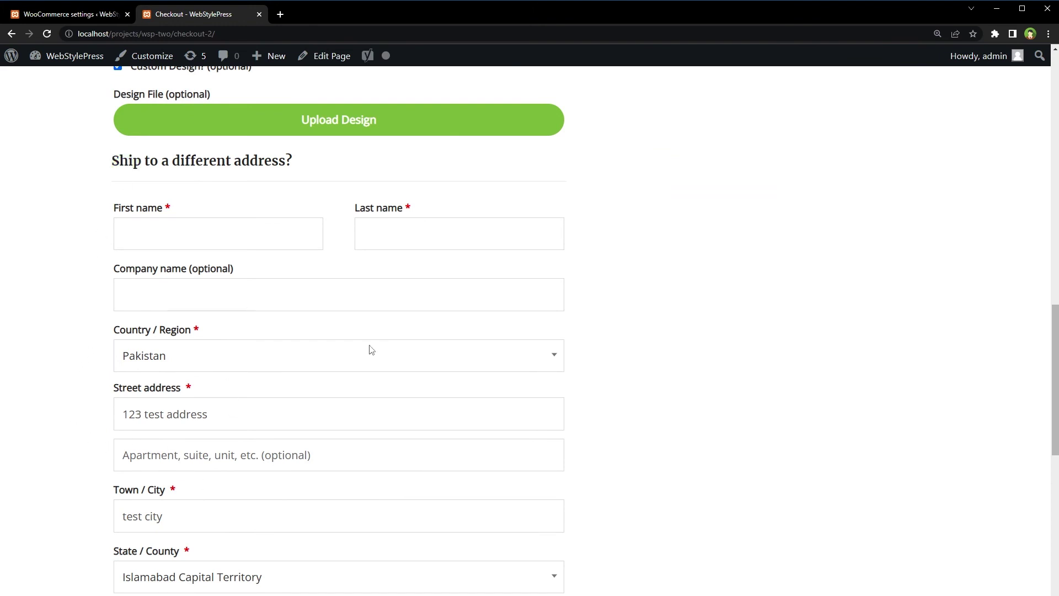
pyautogui.scroll(-8, 83, 375)
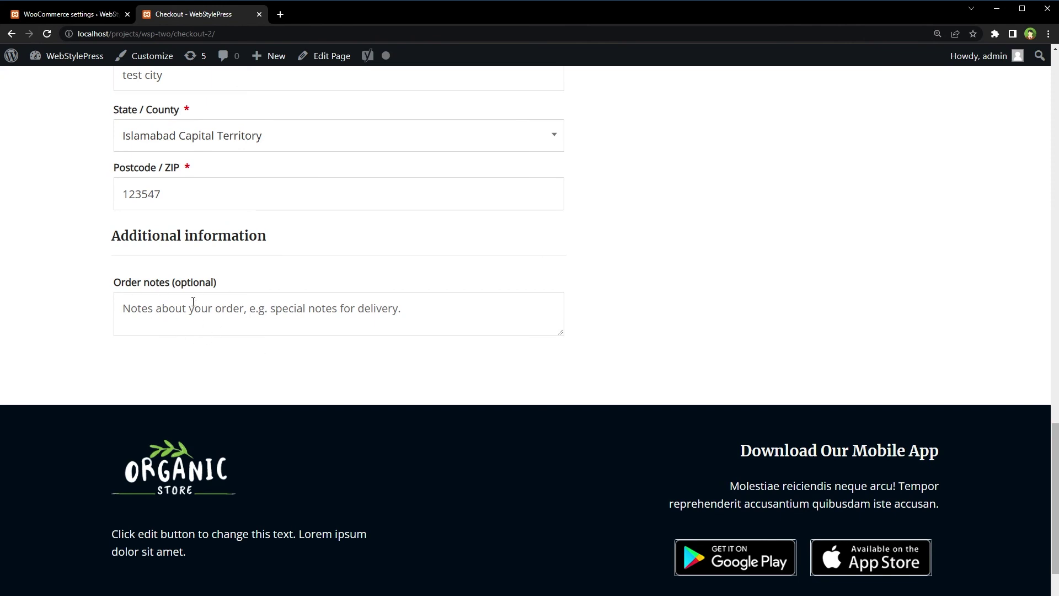
# Browse the Shipping fields and the empty Additional fields, then go back to Billing.
pyautogui.hotkey('ctrl', 'shift', 'Tab')
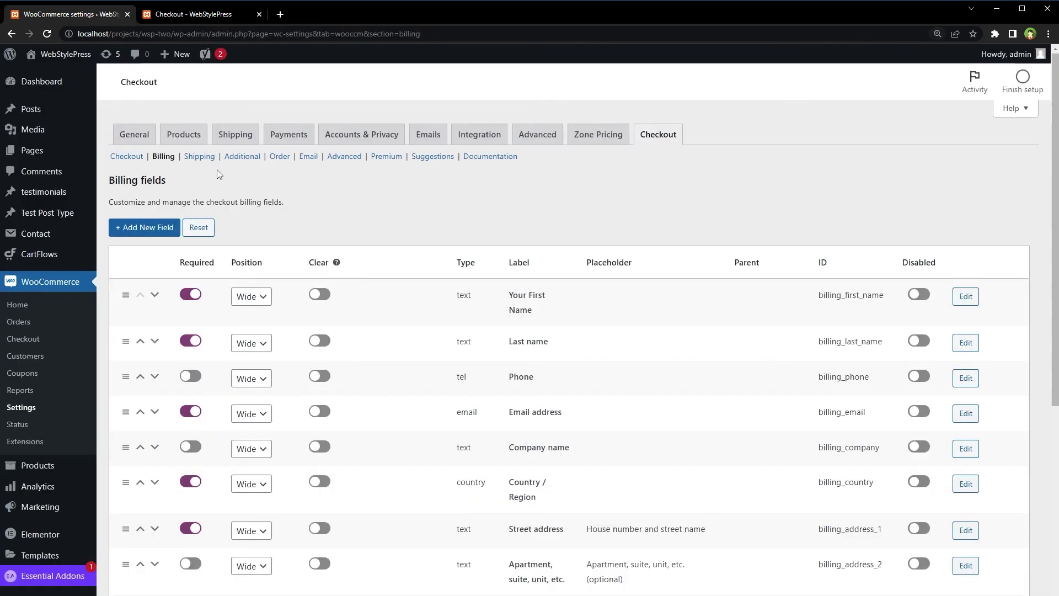
pyautogui.click(198, 157)
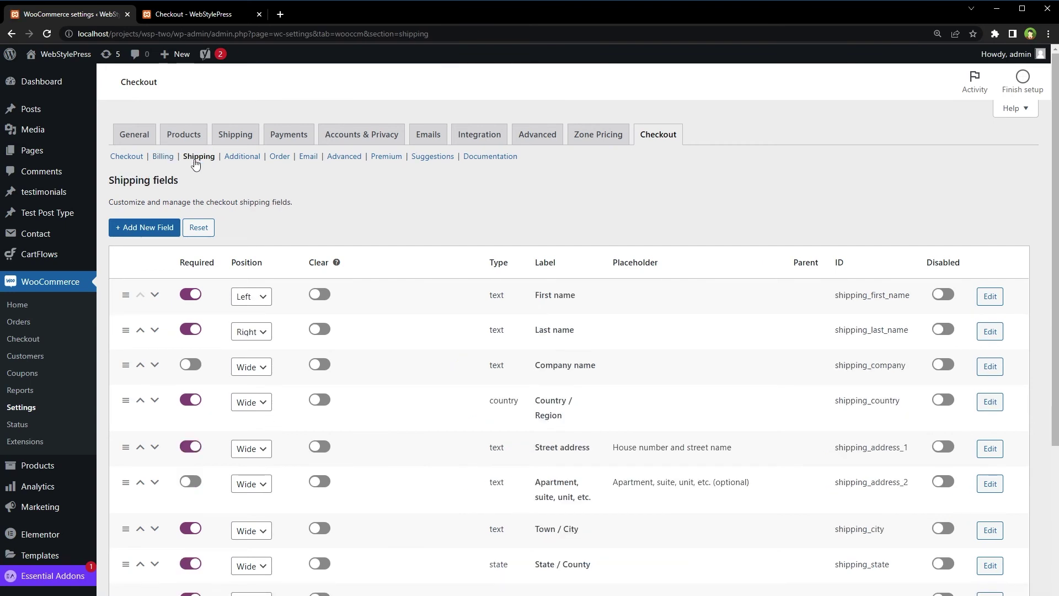
pyautogui.scroll(-3, 485, 461)
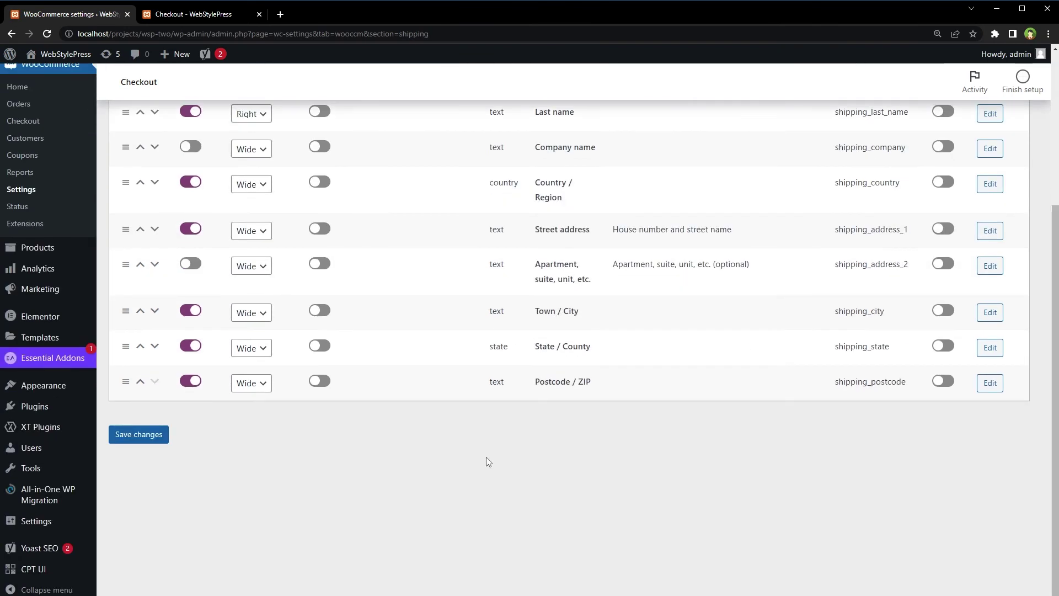
pyautogui.scroll(3, 410, 295)
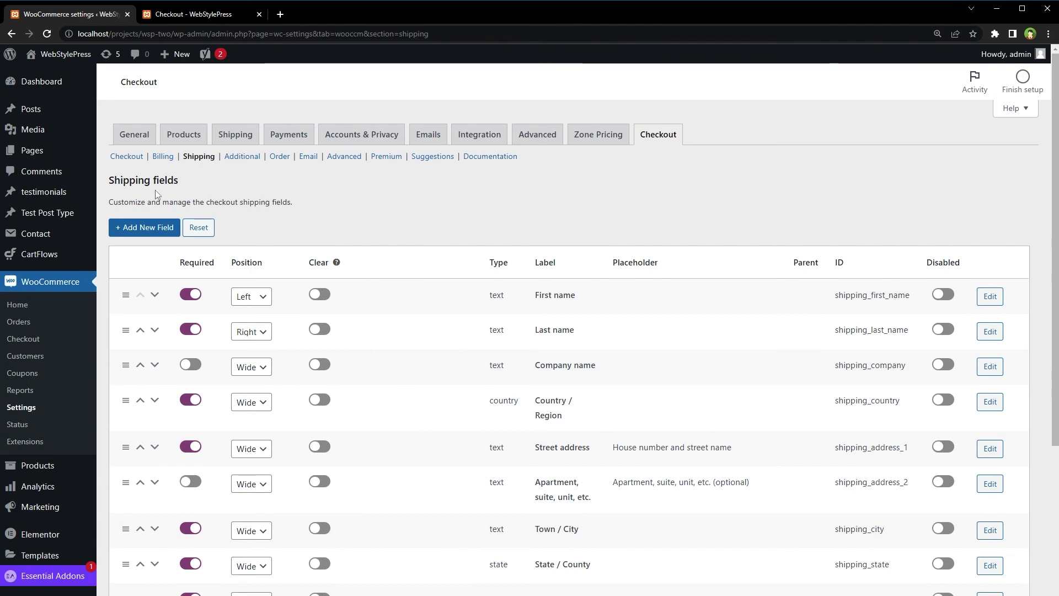
pyautogui.scroll(-5, 606, 353)
pyautogui.scroll(5, 498, 166)
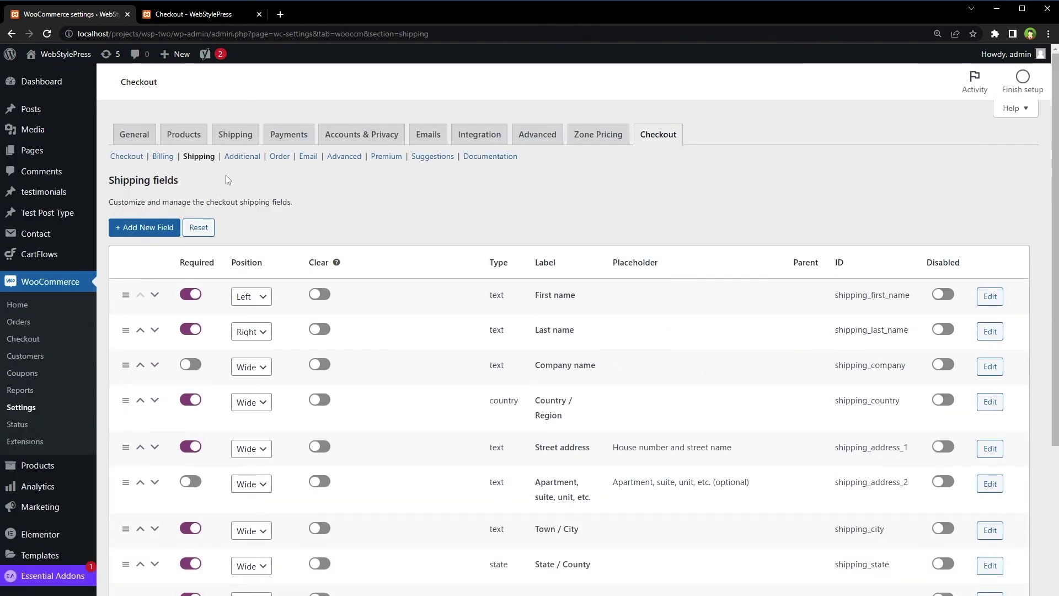
pyautogui.click(242, 156)
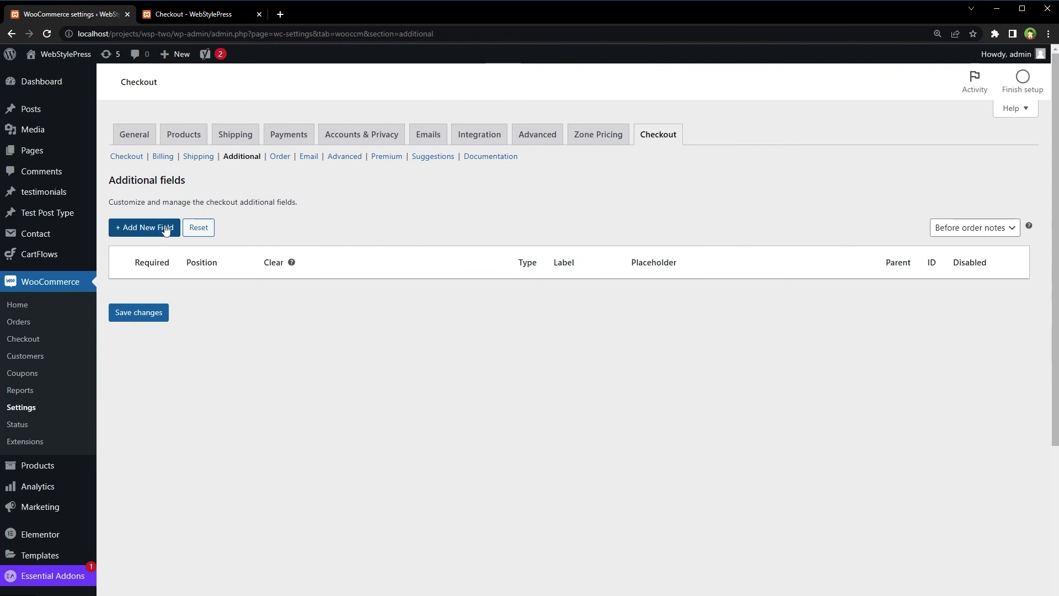
pyautogui.click(163, 156)
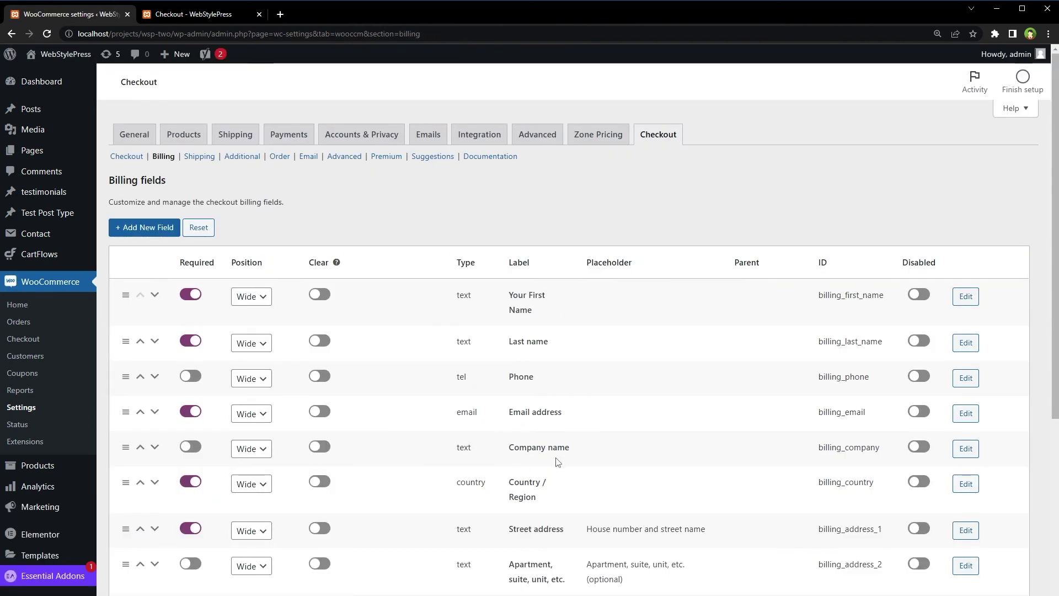
pyautogui.moveTo(513, 448); pyautogui.dragTo(586, 449)
pyautogui.click(965, 448)
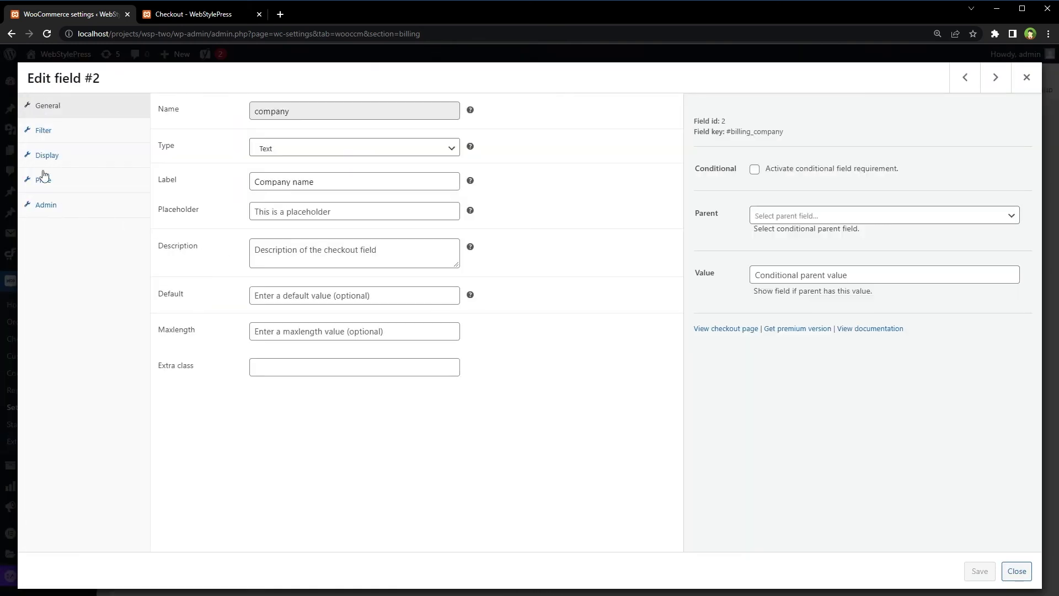
pyautogui.click(67, 159)
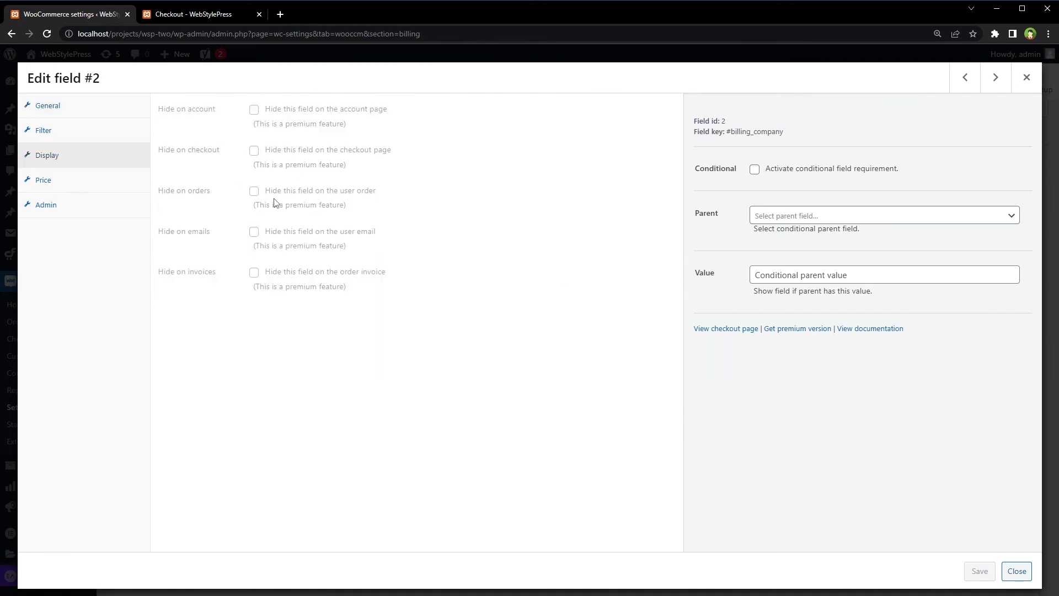
pyautogui.click(76, 106)
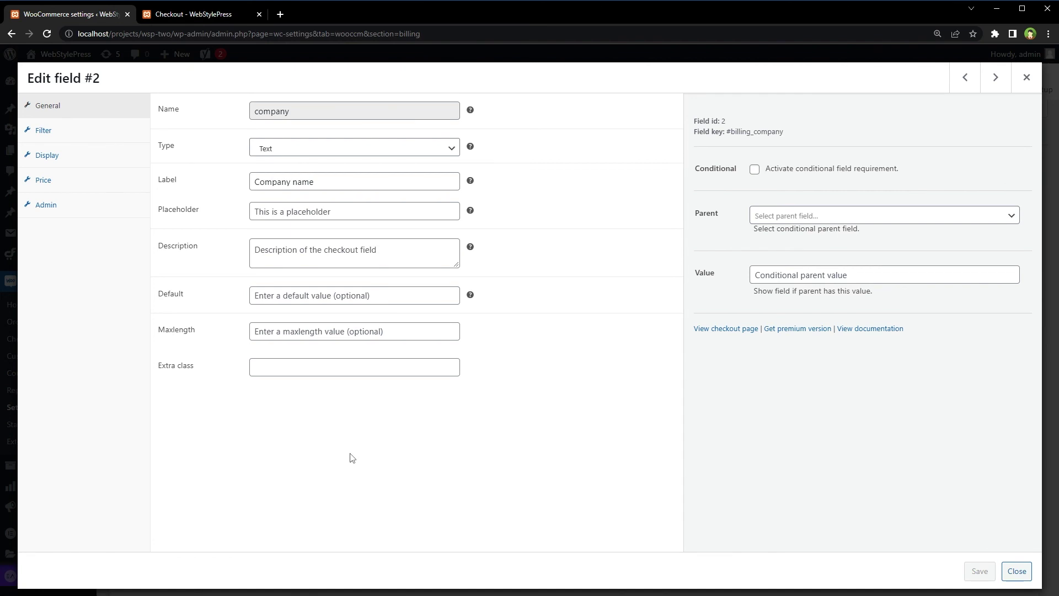
pyautogui.click(255, 364)
pyautogui.moveTo(201, 366); pyautogui.dragTo(163, 373)
pyautogui.click(254, 368)
pyautogui.click(215, 374)
pyautogui.click(280, 367)
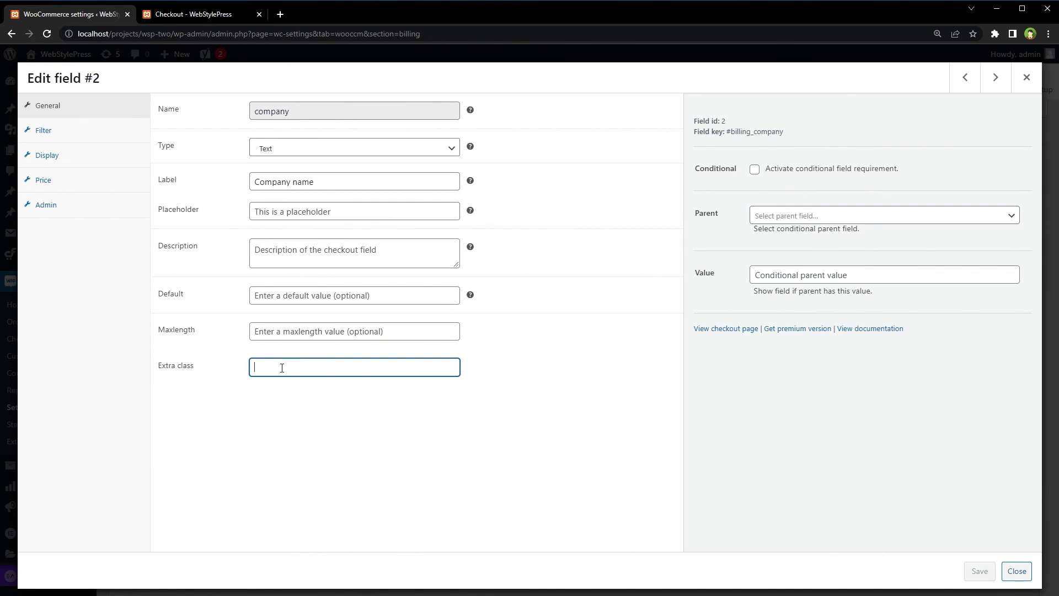
pyautogui.click(1016, 570)
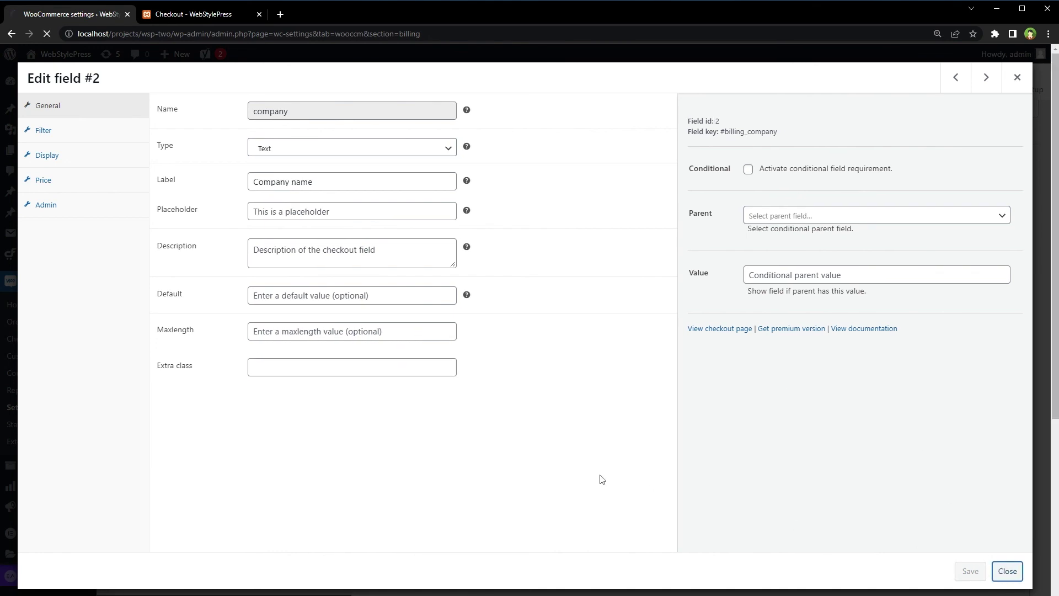